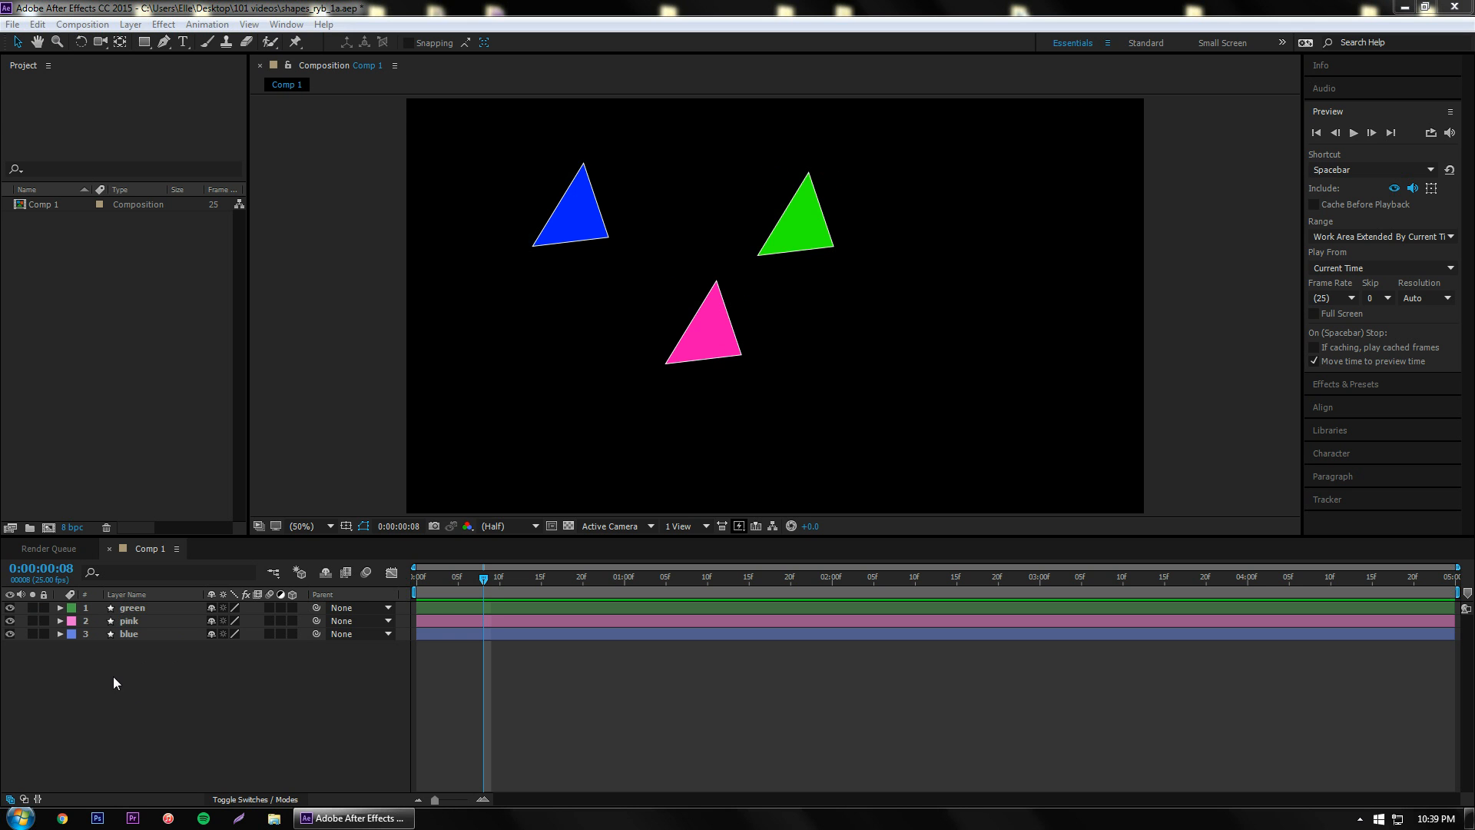
click(123, 634)
click(117, 607)
click(168, 725)
Step: Animate the green layer's scale with a keyframe at 0:00:00:05 and a second one of 256% at 0:00:00:14
drag(541, 582, 458, 583)
click(60, 609)
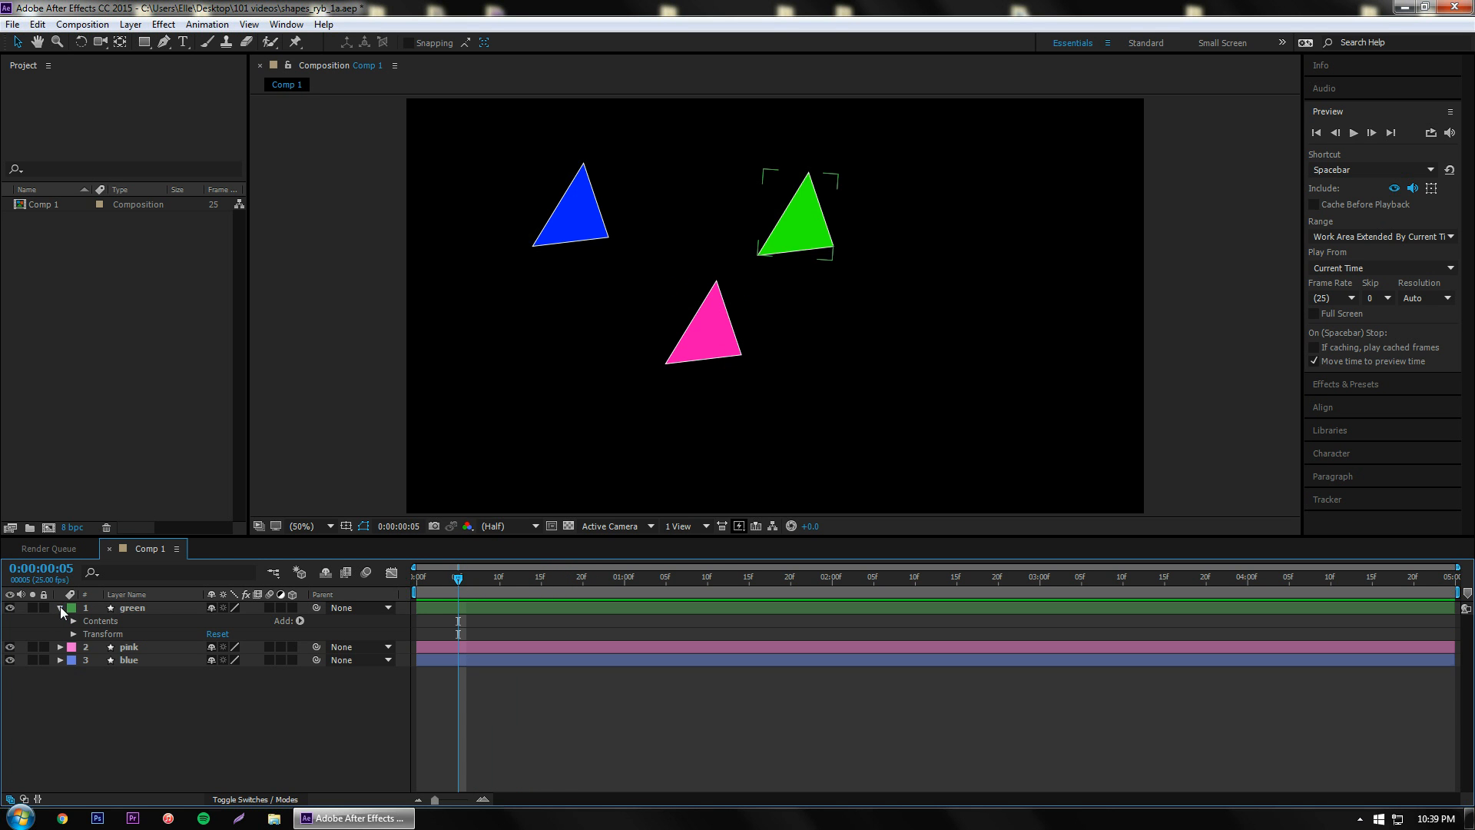
click(73, 635)
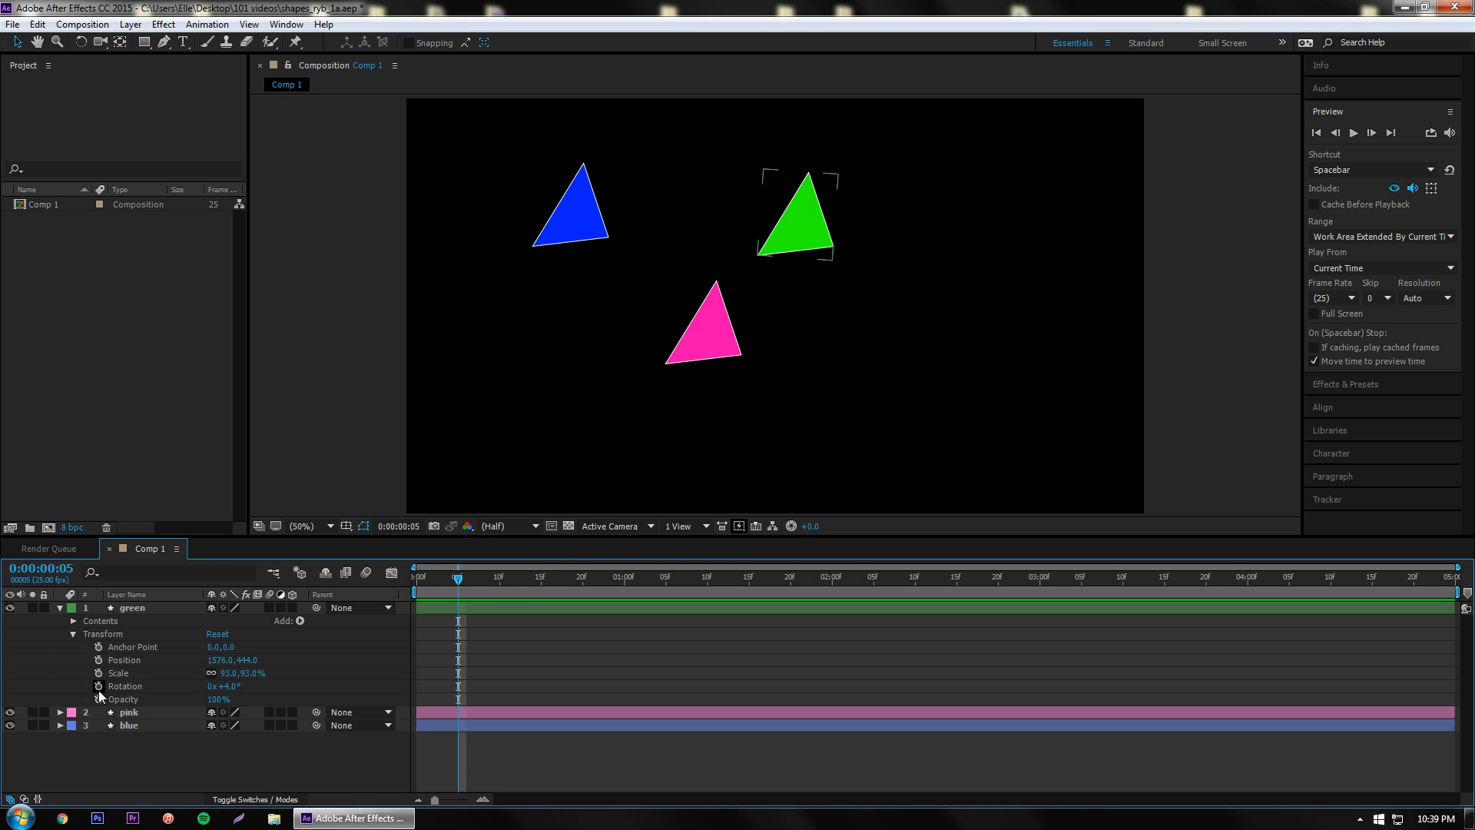
click(100, 674)
click(533, 578)
drag(238, 674, 368, 674)
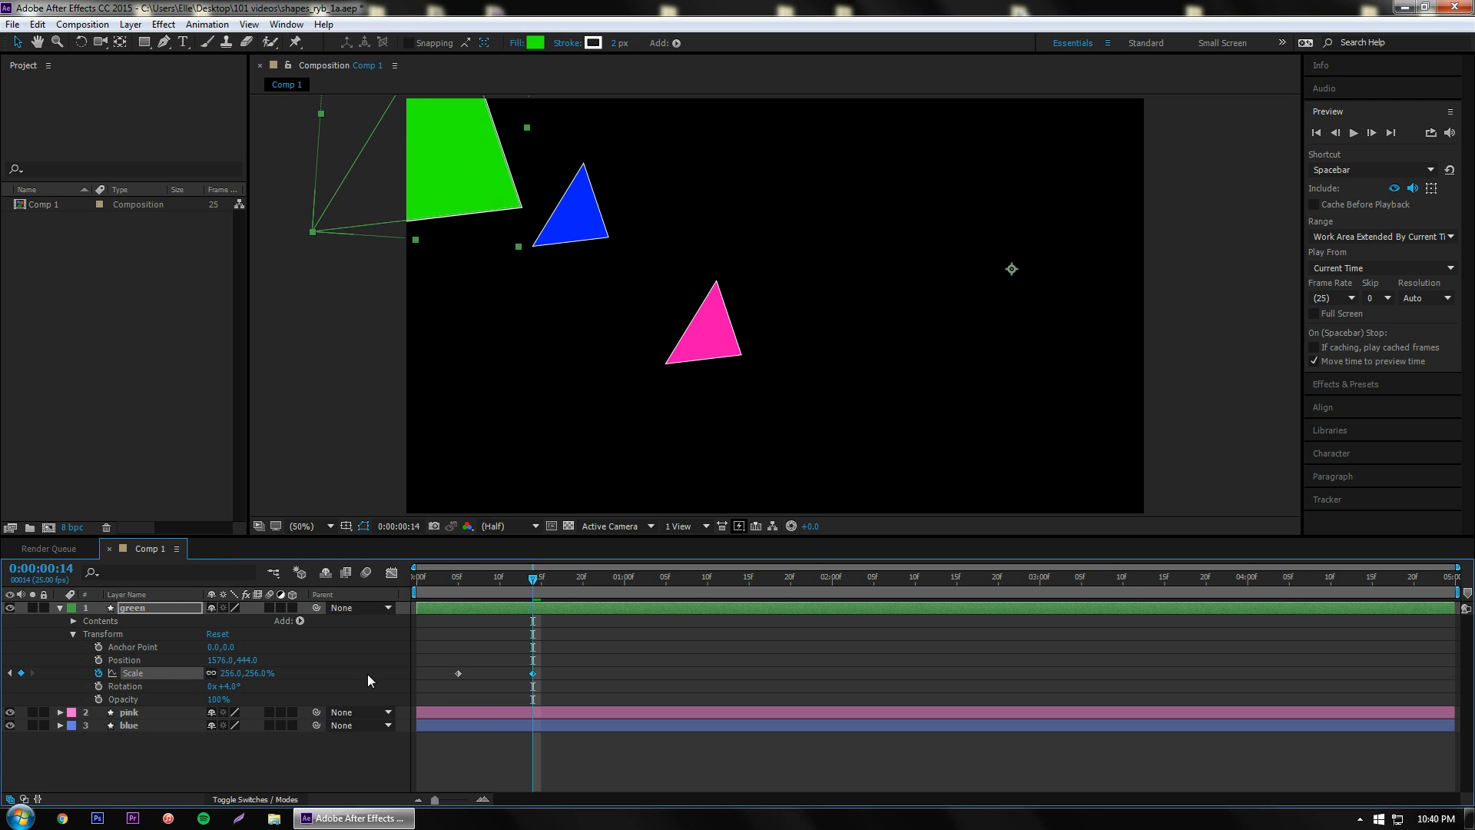
mouse_move(478, 580)
mouse_down()
mouse_move(454, 584)
mouse_move(575, 590)
mouse_move(484, 592)
mouse_up()
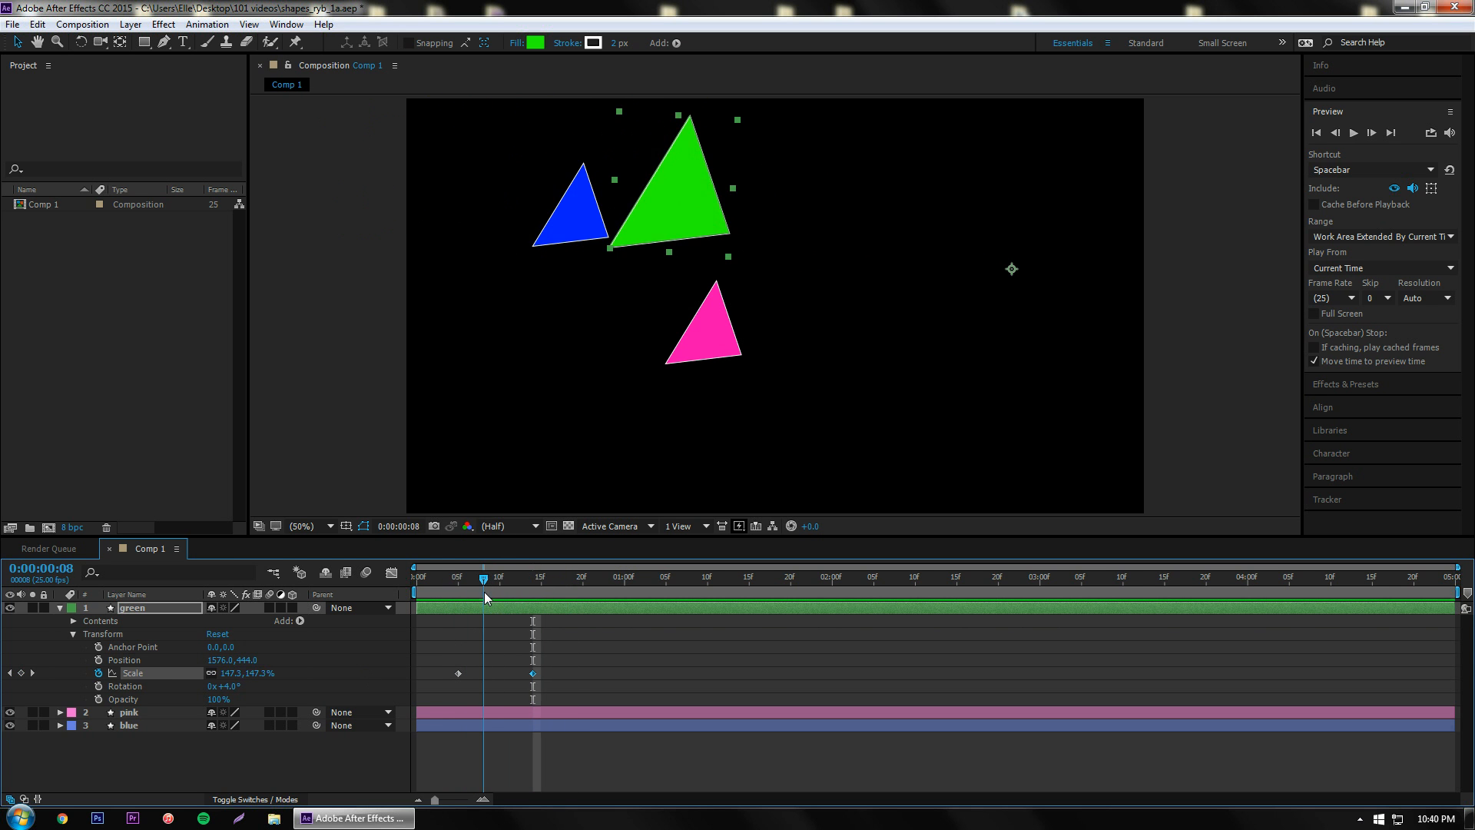
click(60, 608)
click(166, 664)
click(159, 631)
click(164, 618)
click(164, 631)
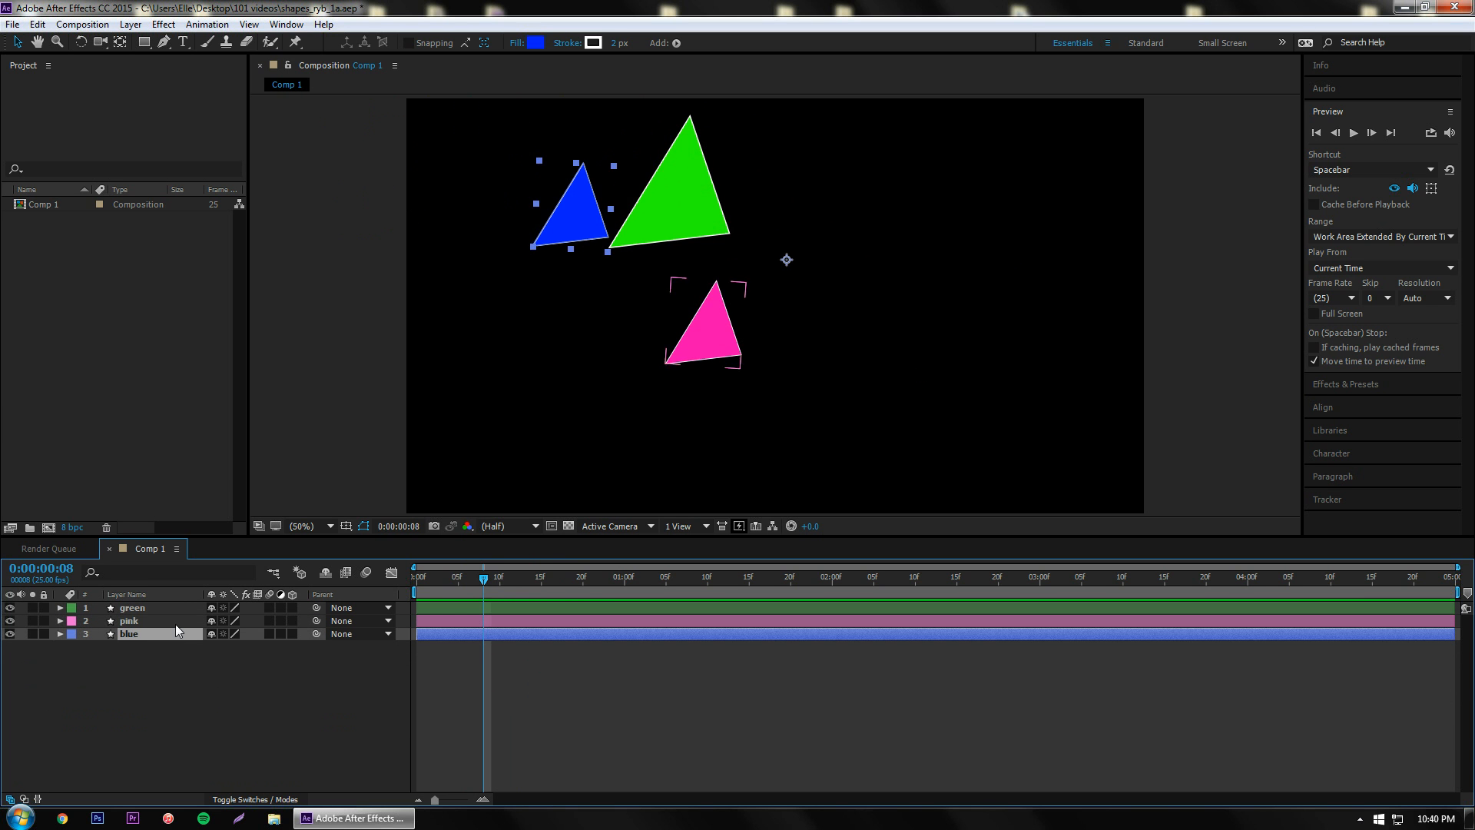
click(177, 622)
click(167, 633)
click(173, 623)
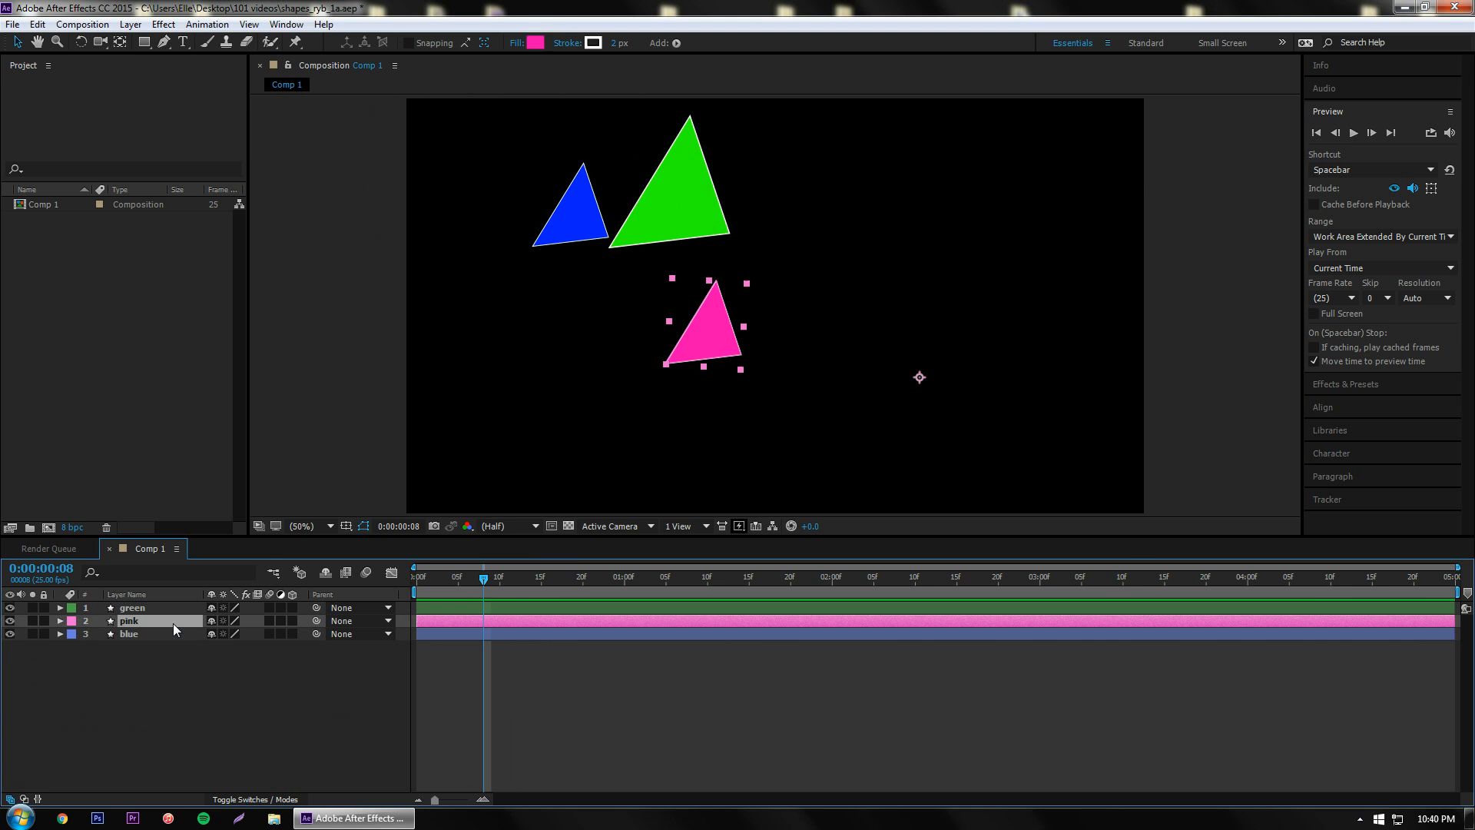
Step: Pre-compose the pink and blue layers together into a new composition named Blue+Pink
click(168, 634)
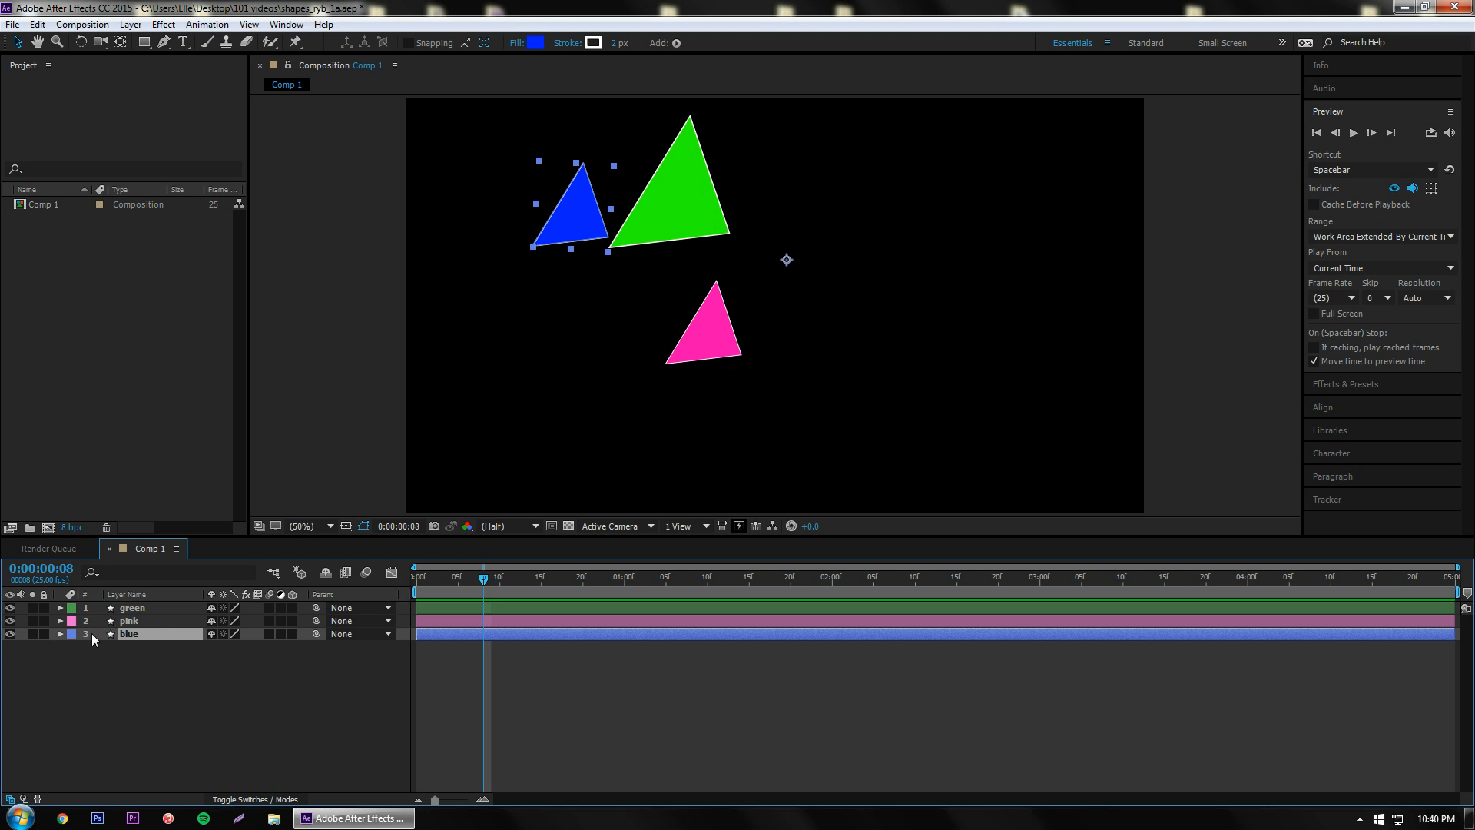
shift+click(168, 621)
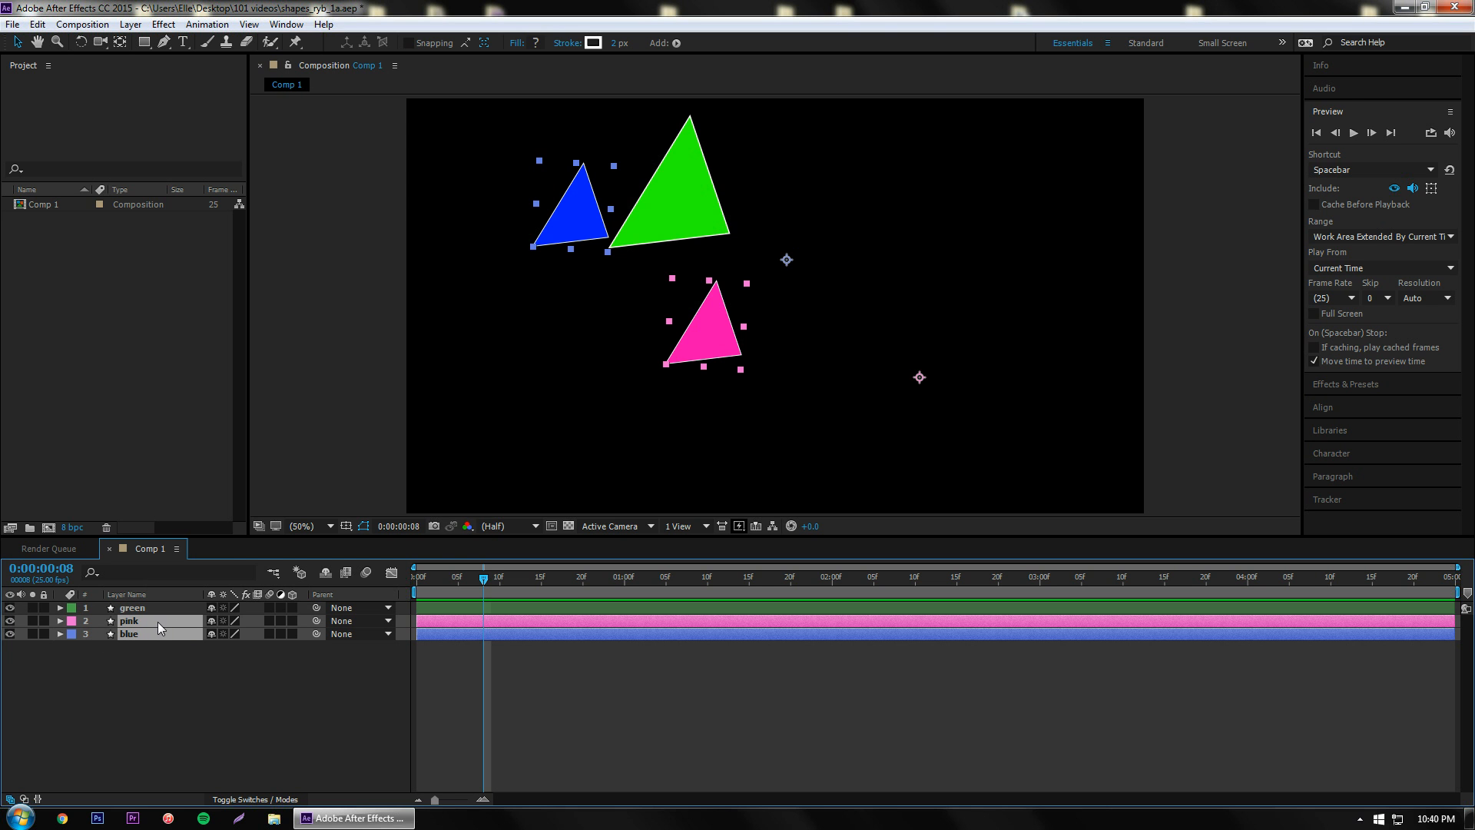
right_click(158, 621)
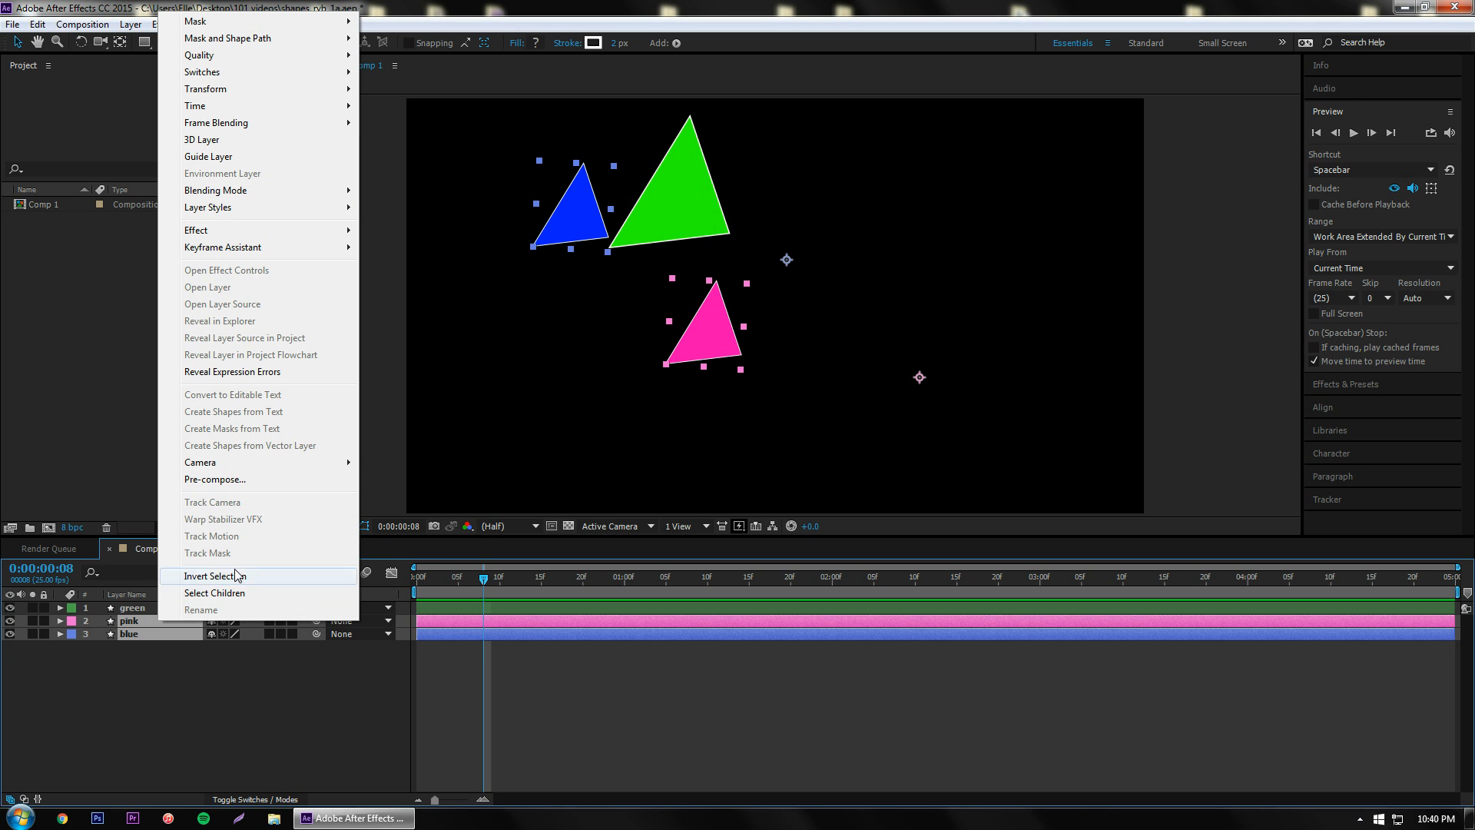
click(201, 482)
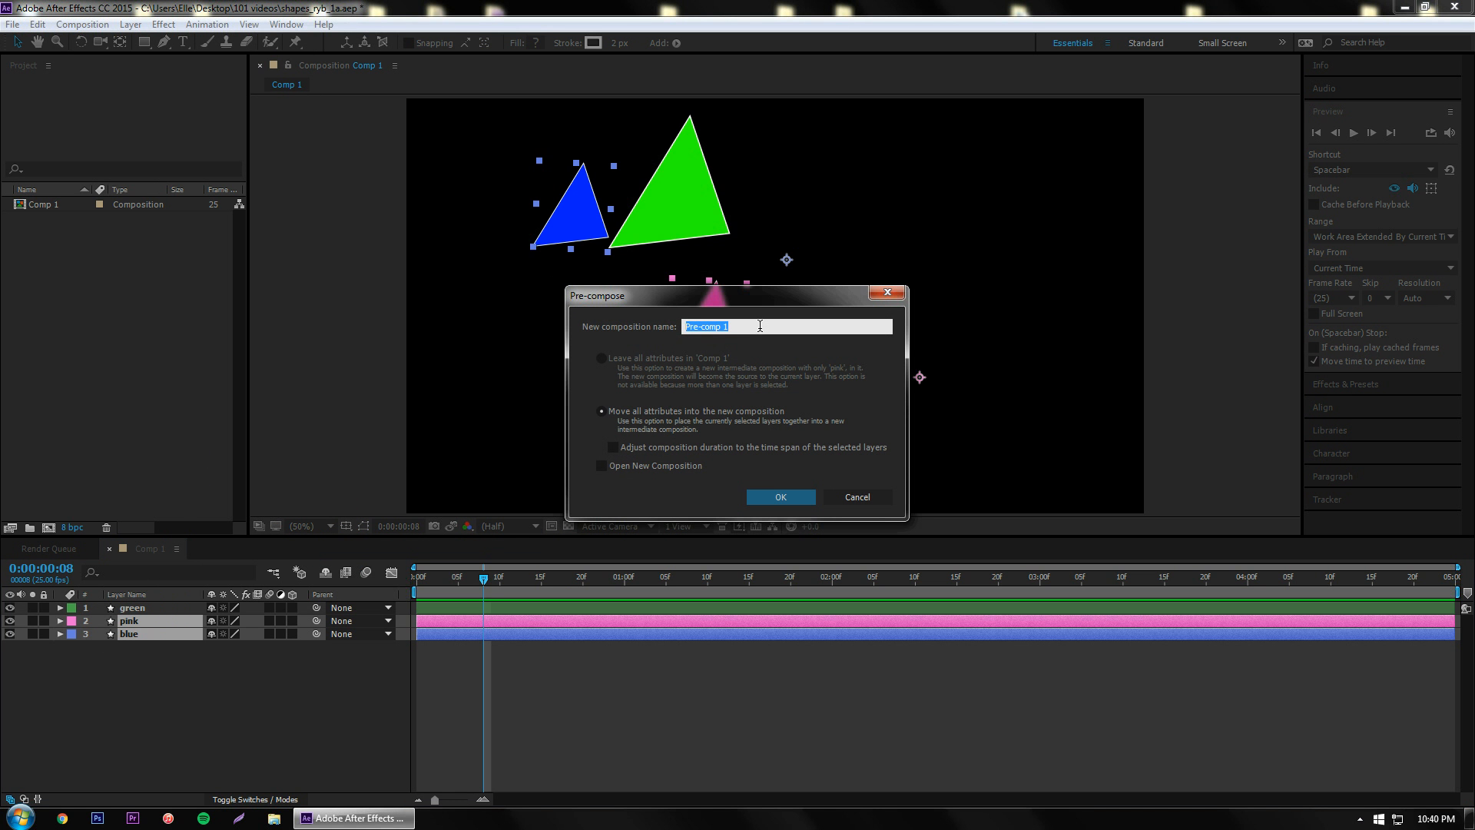
key(BackSpace)
text(Blue)
right_click(761, 326)
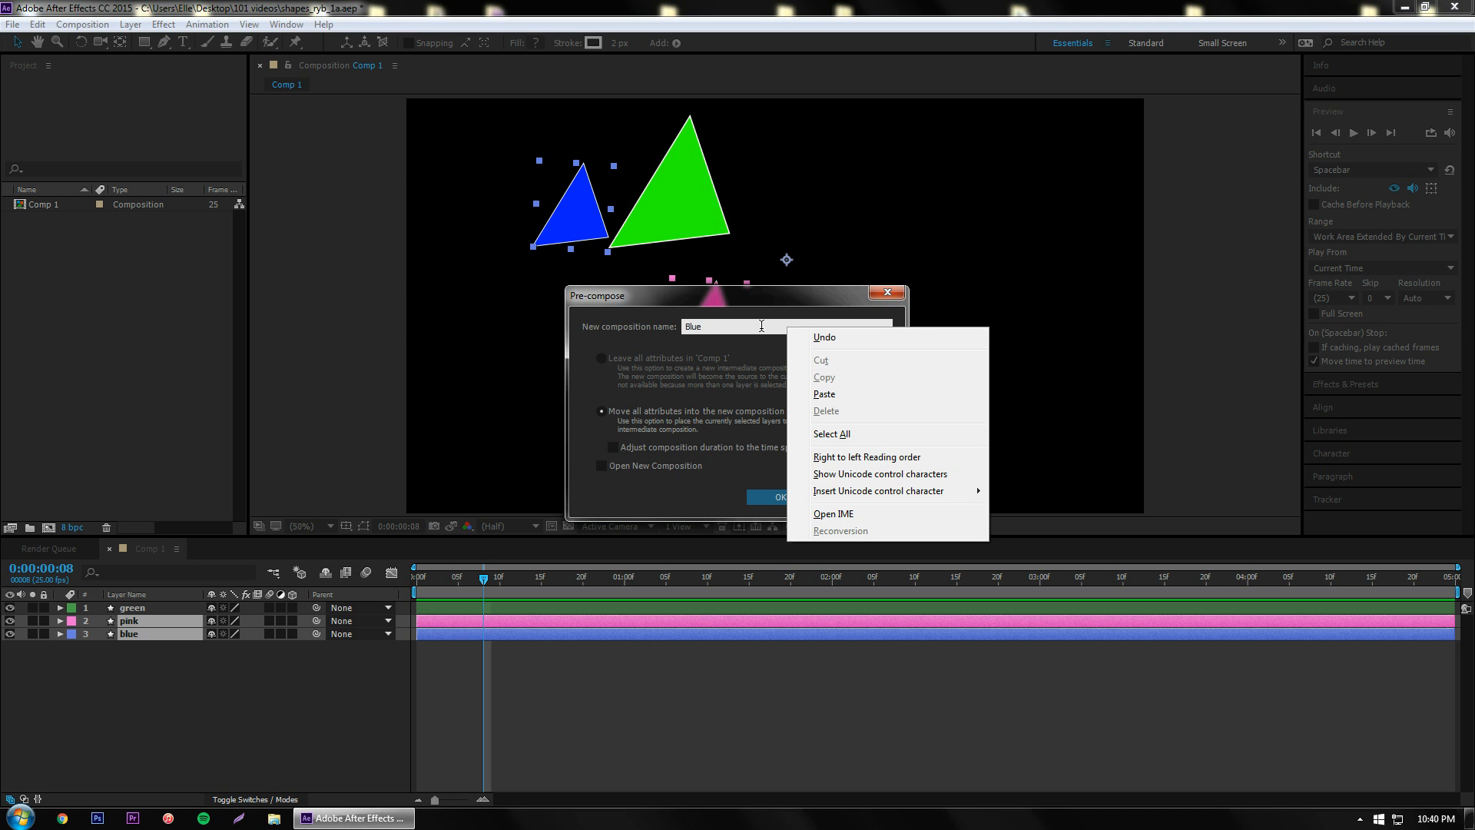
click(762, 326)
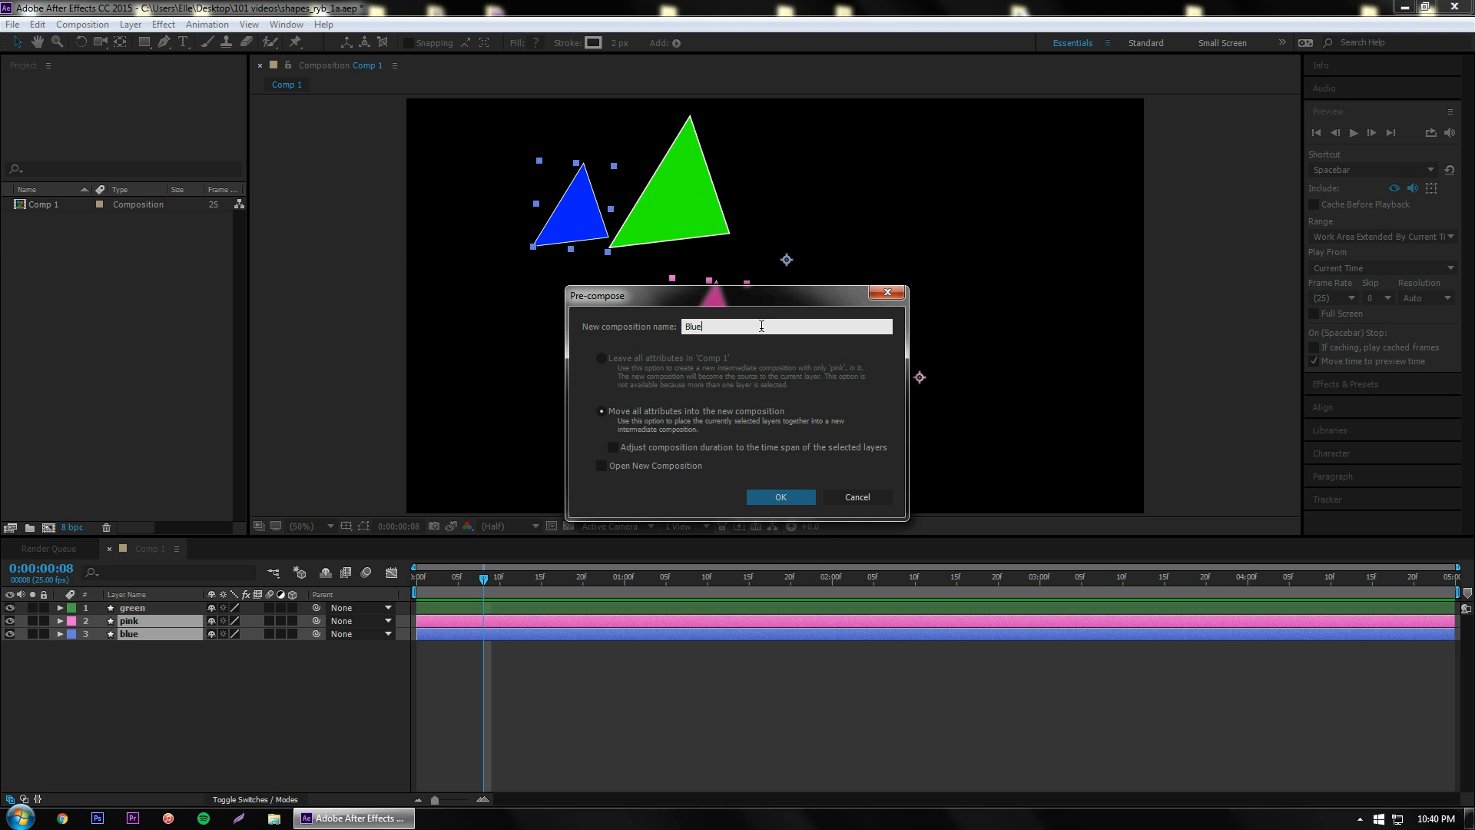
text(+Pink)
click(791, 496)
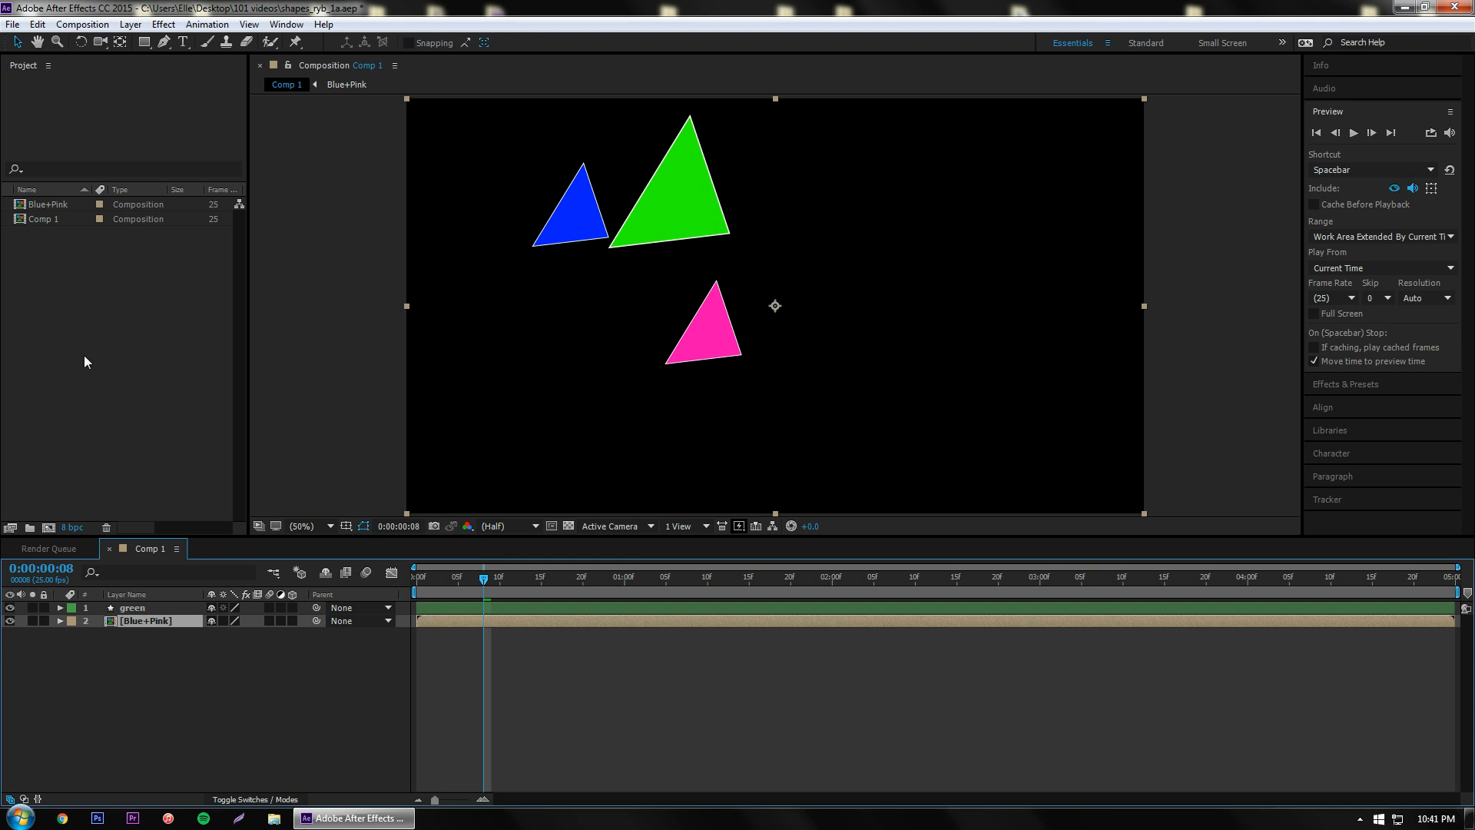
click(134, 678)
click(149, 623)
click(87, 331)
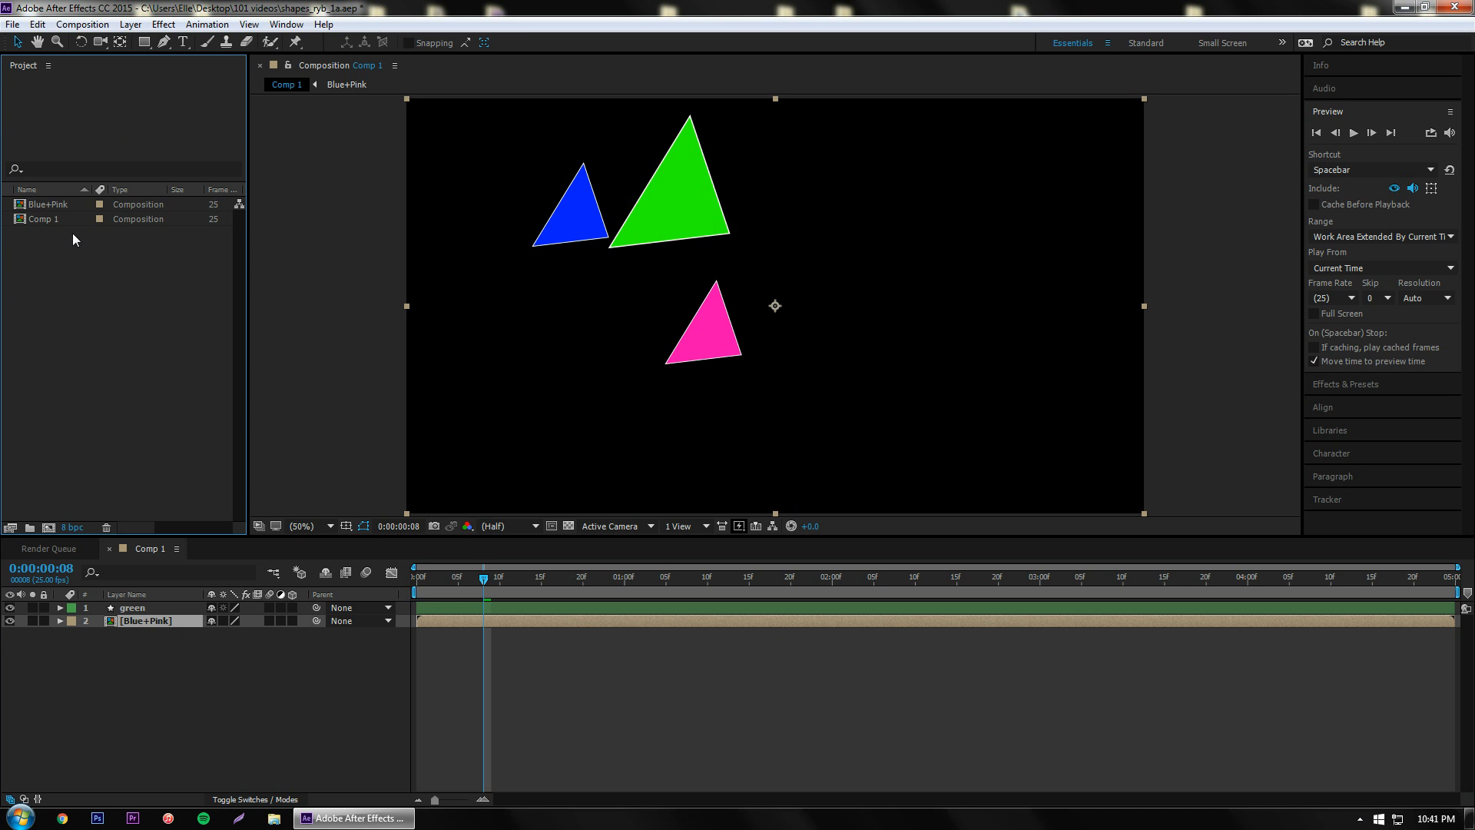
click(126, 223)
click(131, 206)
Step: Rename the composition Comp 1 to main in the project
click(61, 220)
right_click(56, 220)
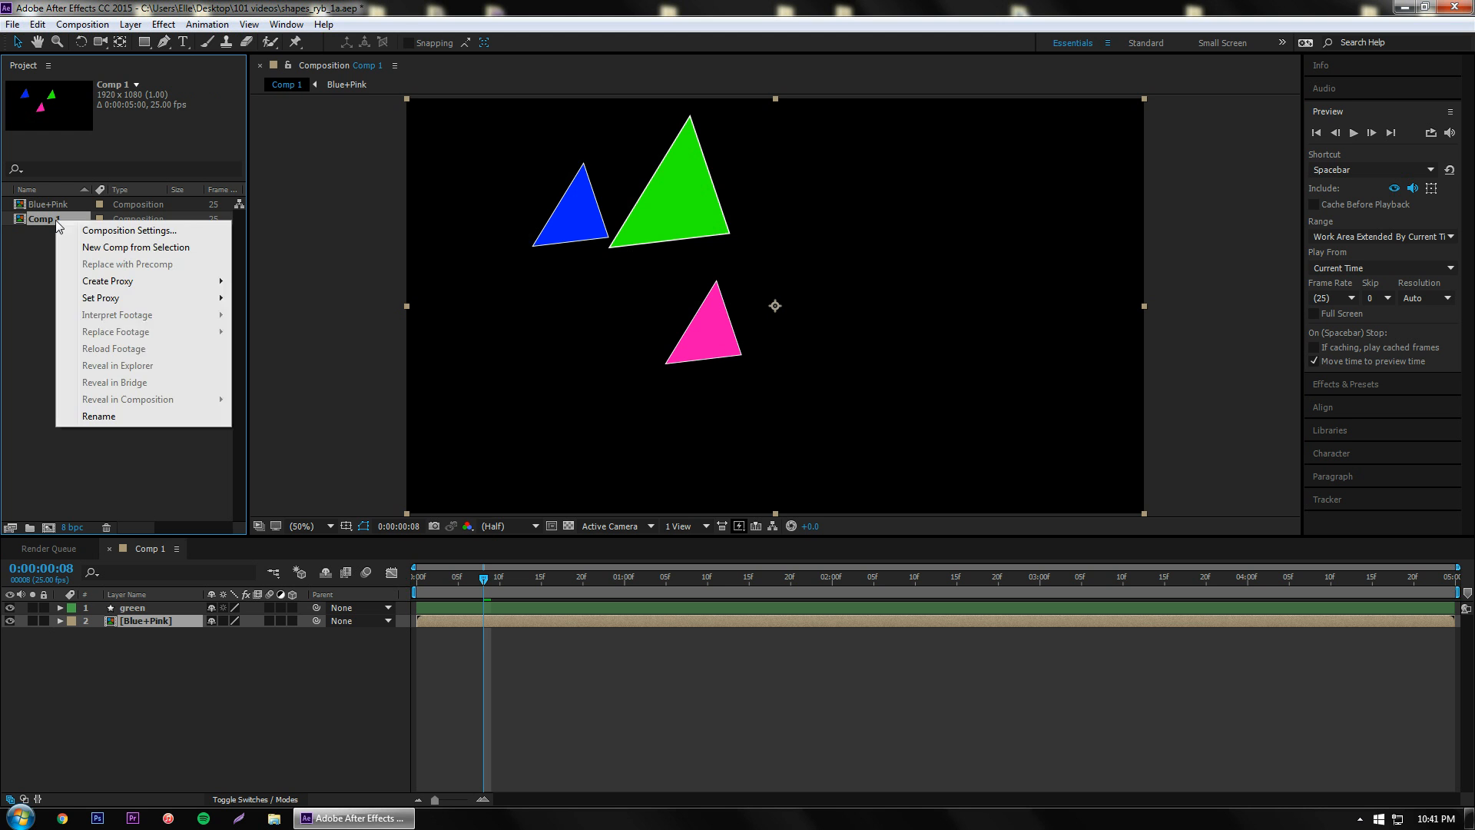
click(172, 419)
text(main)
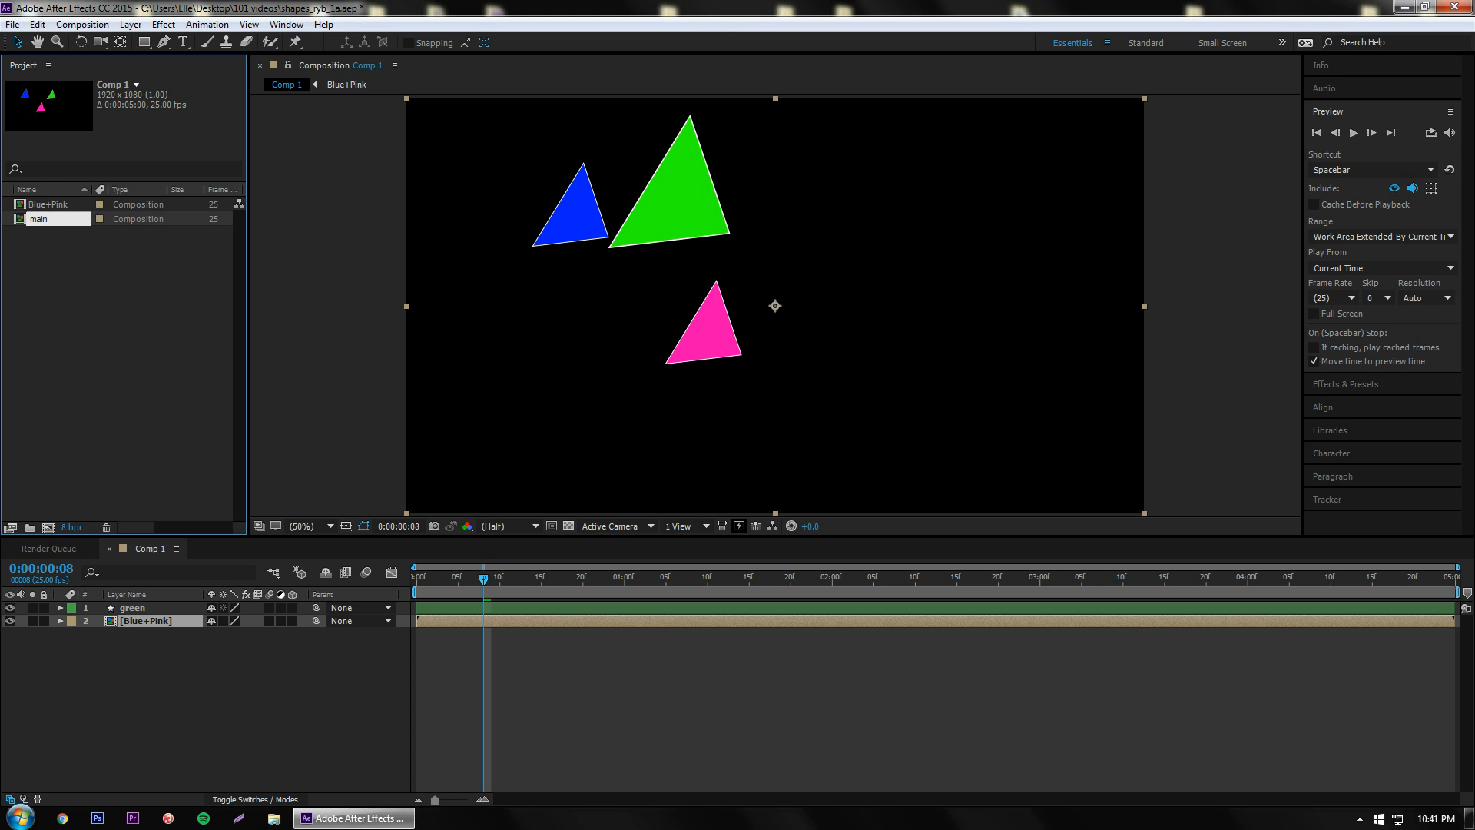
key(Return)
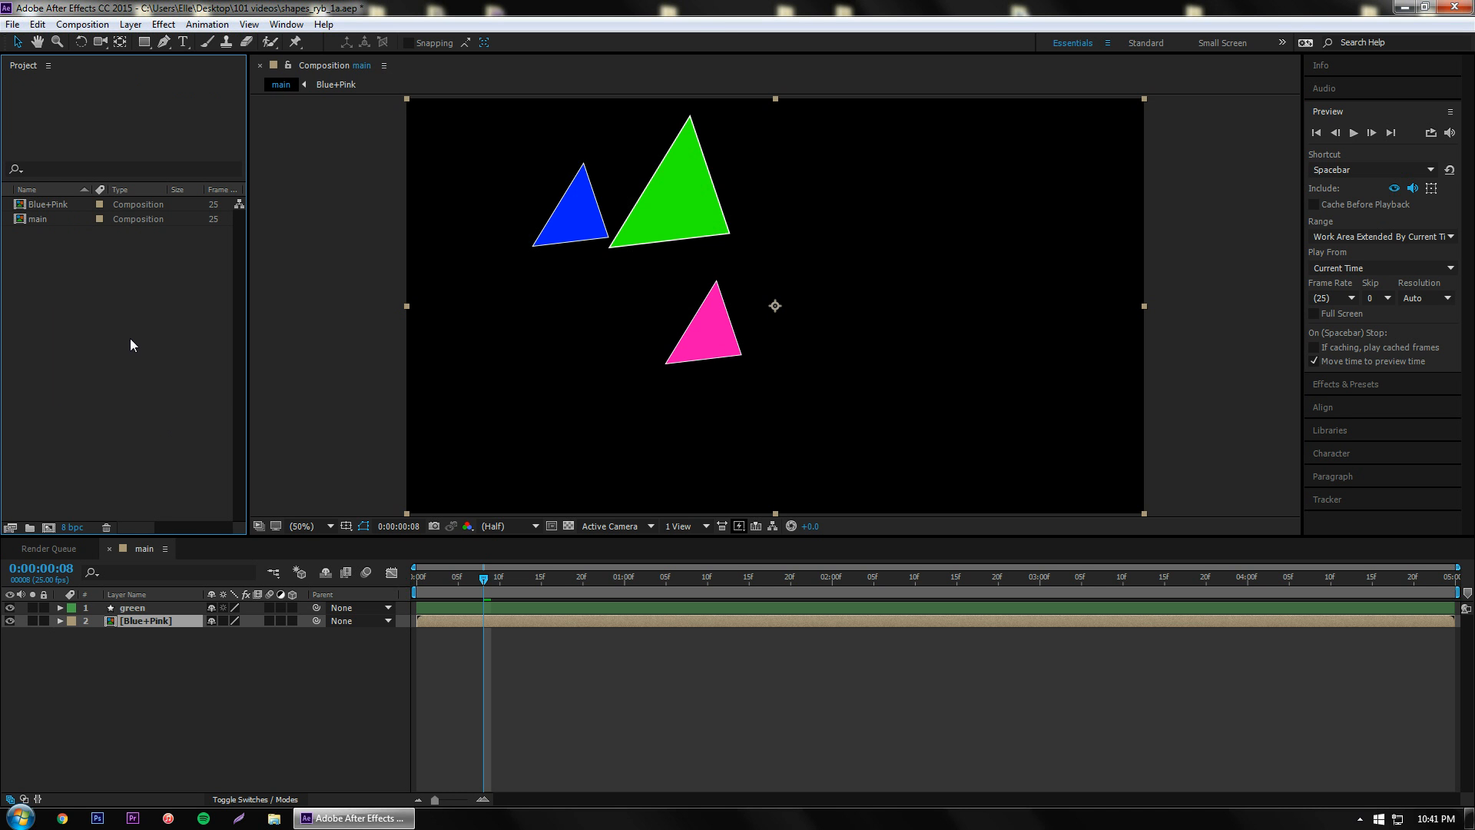
click(76, 206)
click(53, 216)
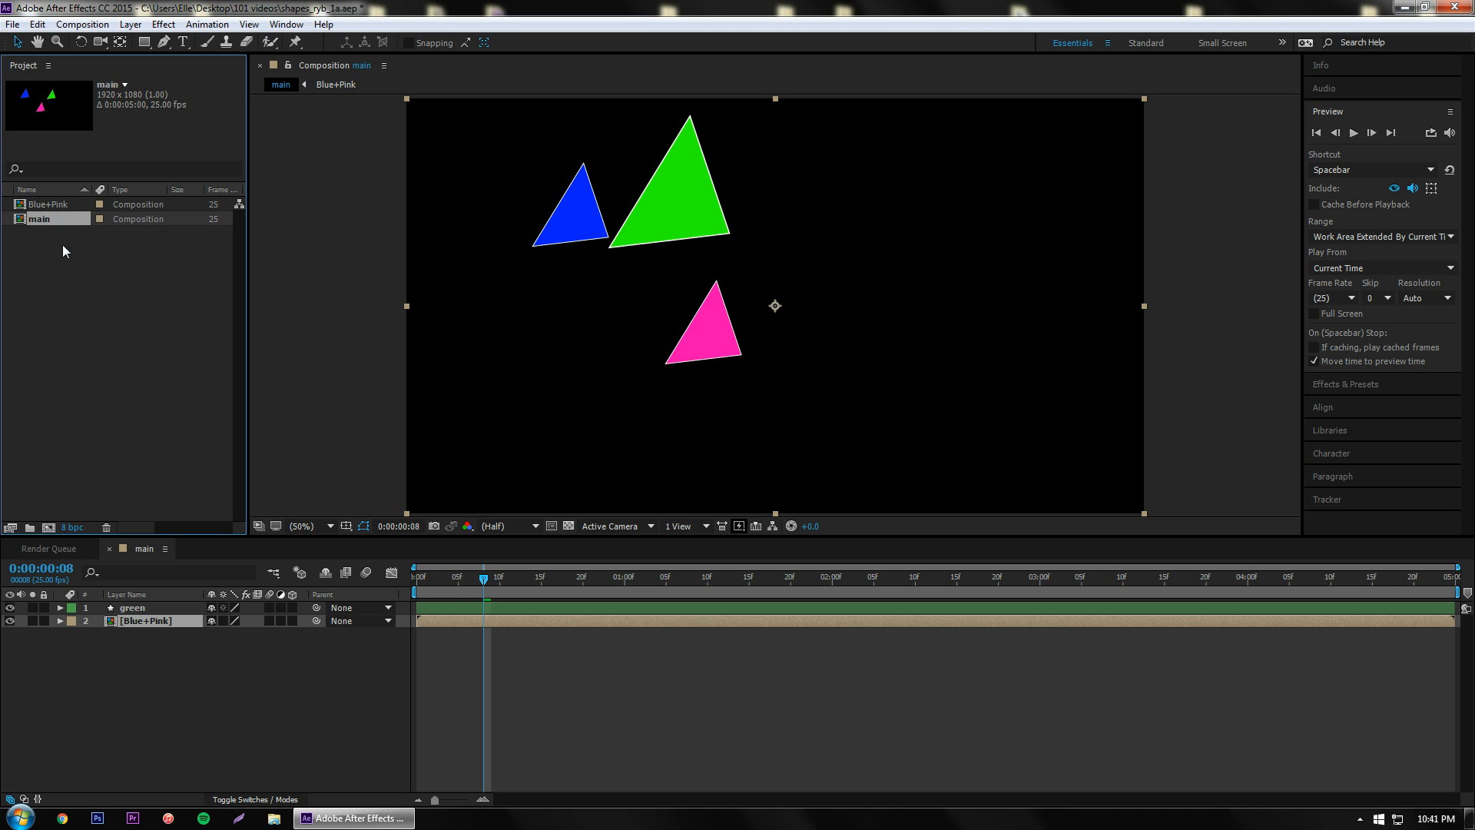
click(60, 255)
click(49, 225)
Step: Scrub the main composition from its start to 0:00:00:09 and open the Blue+Pink composition
click(294, 676)
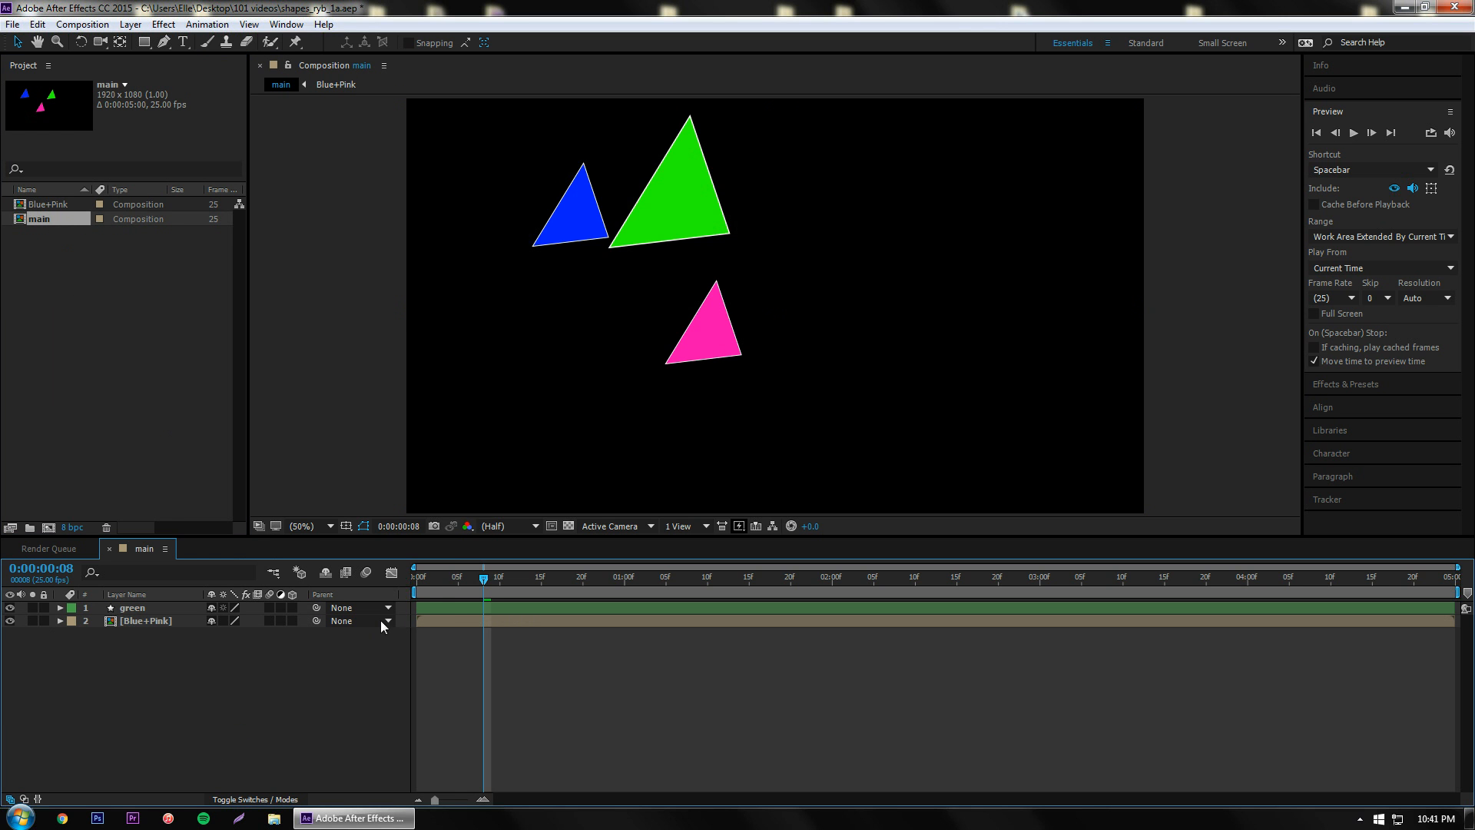
click(453, 584)
click(413, 582)
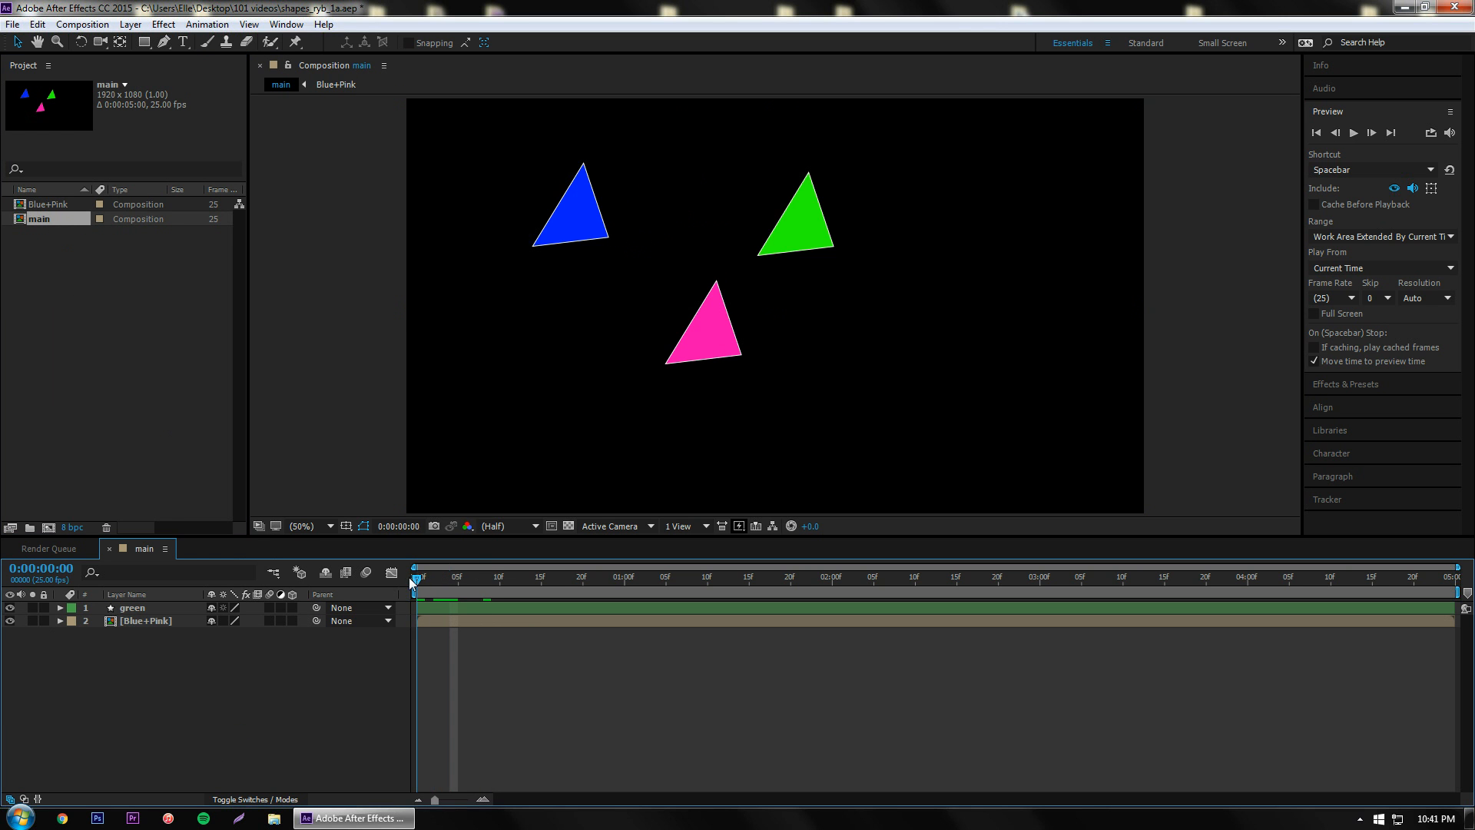
drag(412, 583, 493, 598)
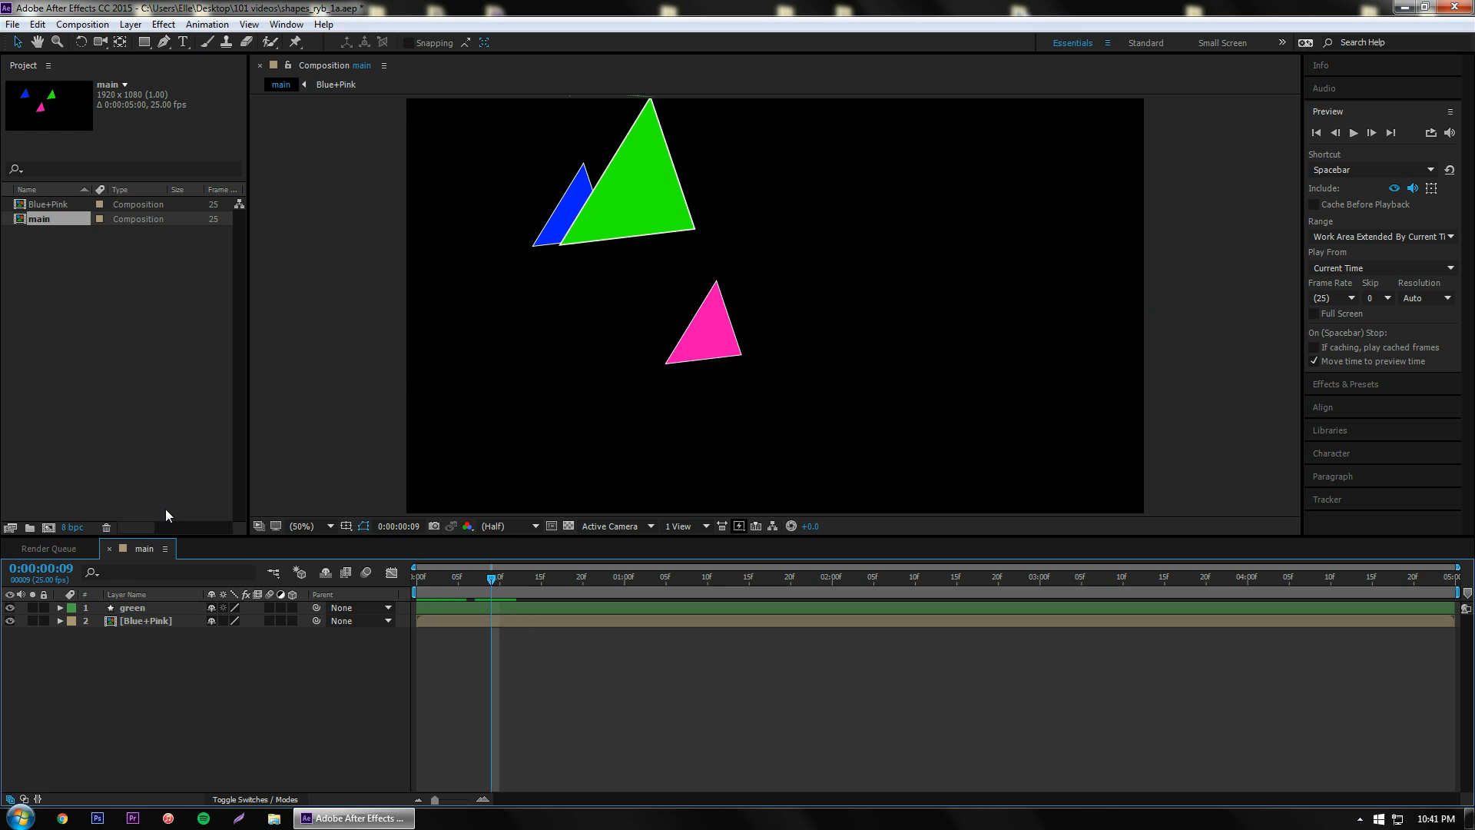
click(141, 620)
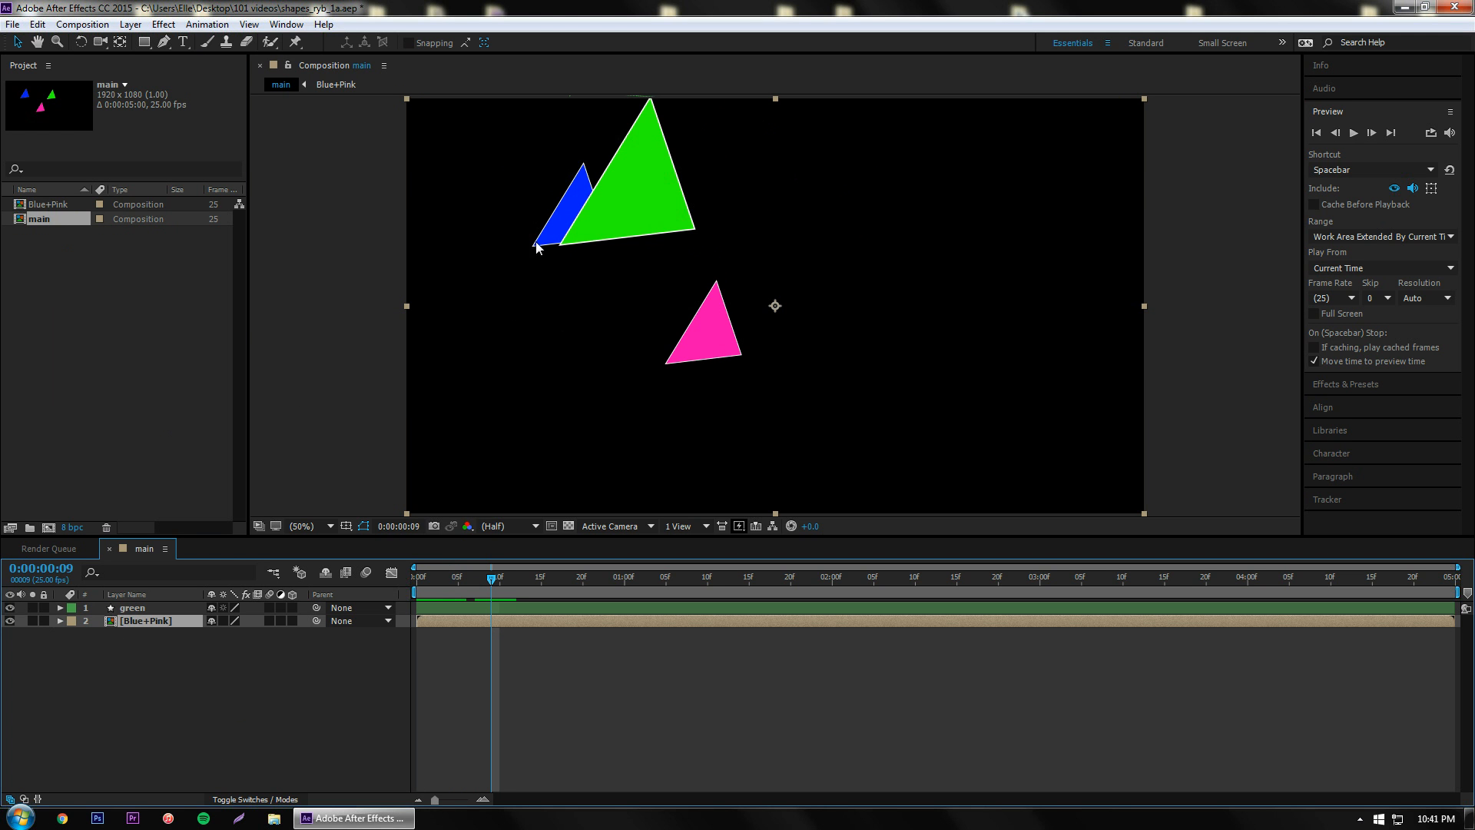
double_click(479, 620)
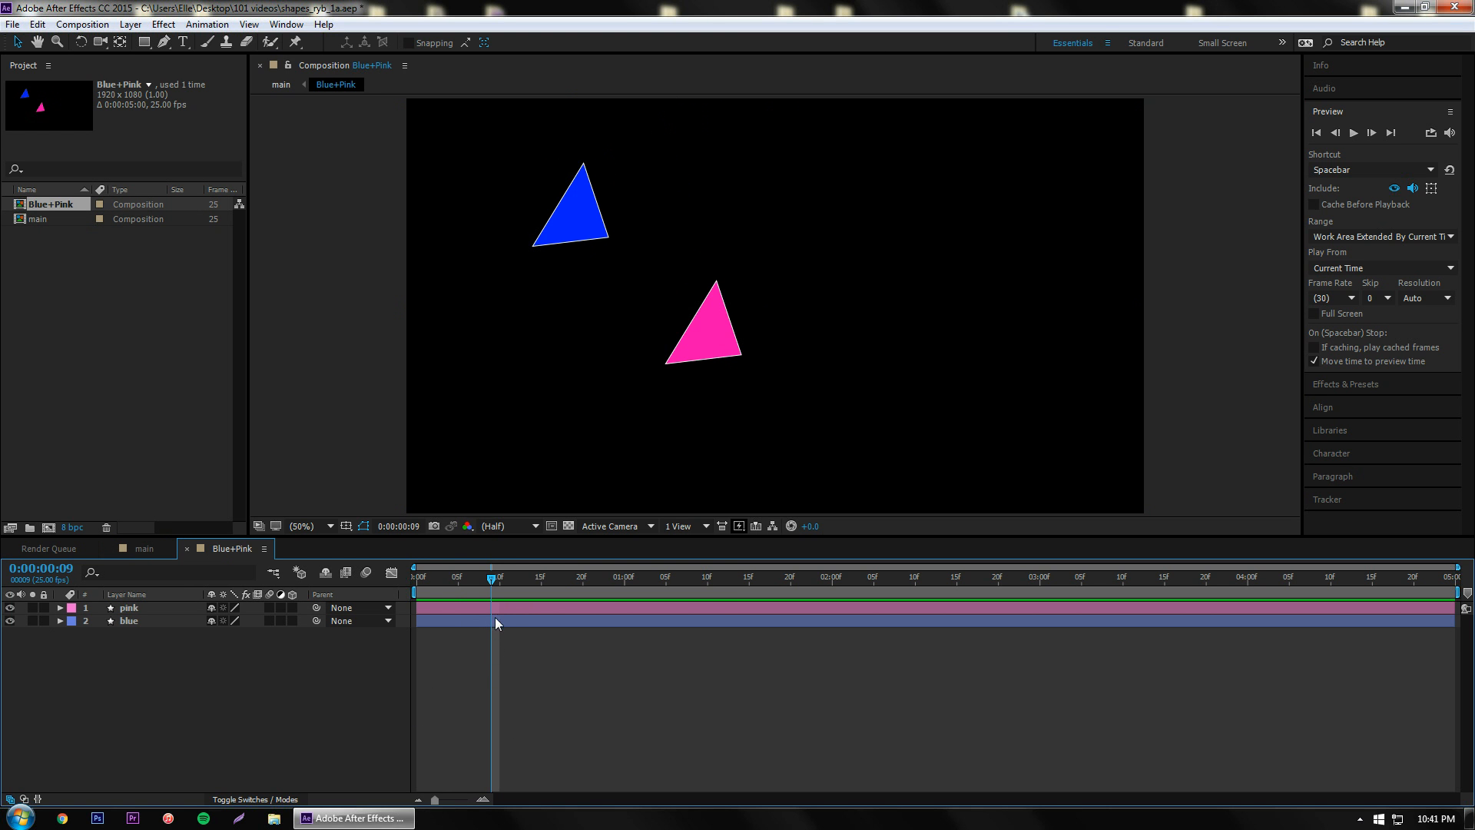
Step: Add a rotation keyframe to the pink layer at 0:00:00:09 in the Blue+Pink composition
click(516, 606)
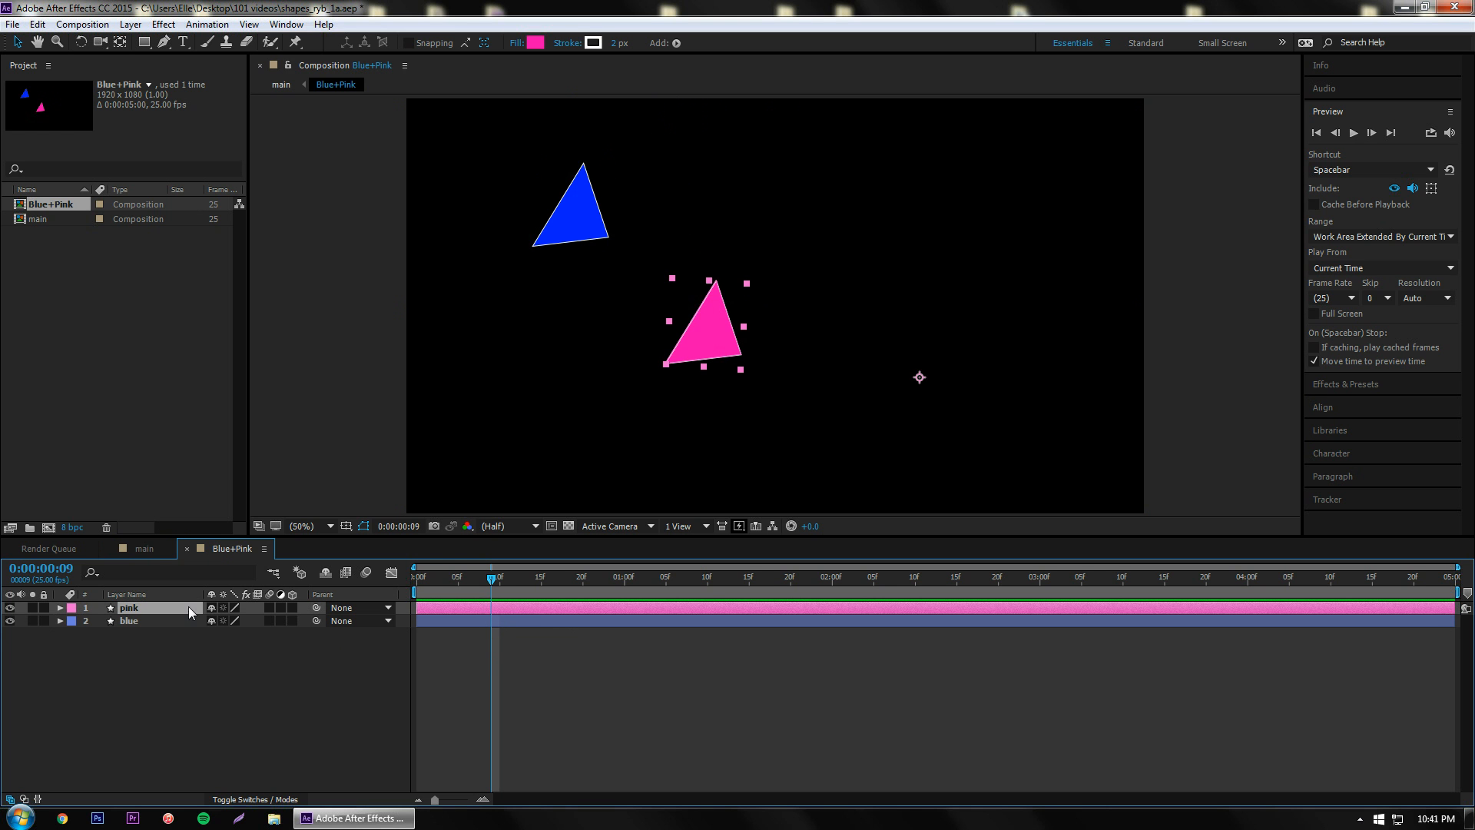
click(59, 608)
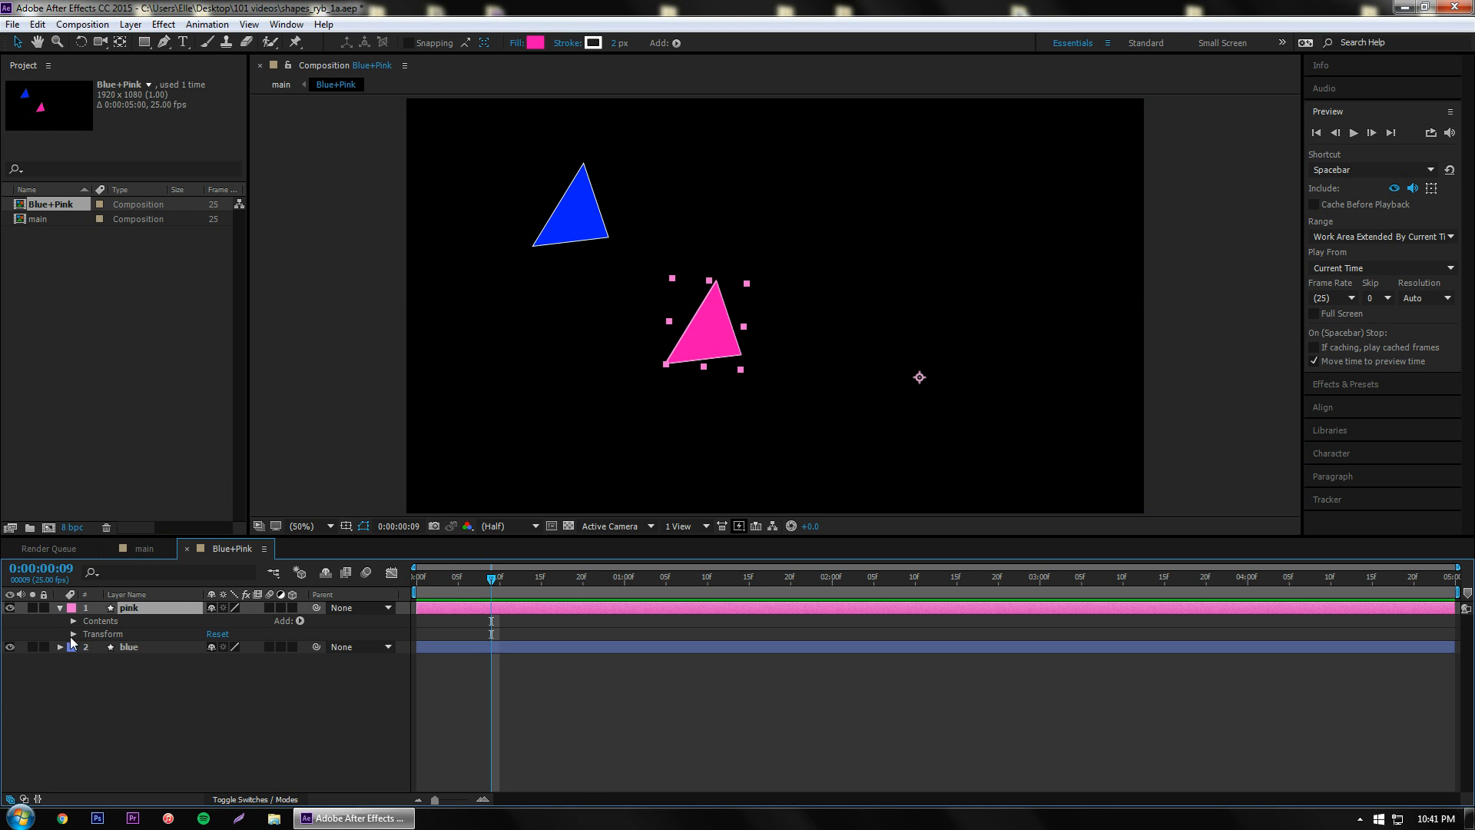
click(73, 634)
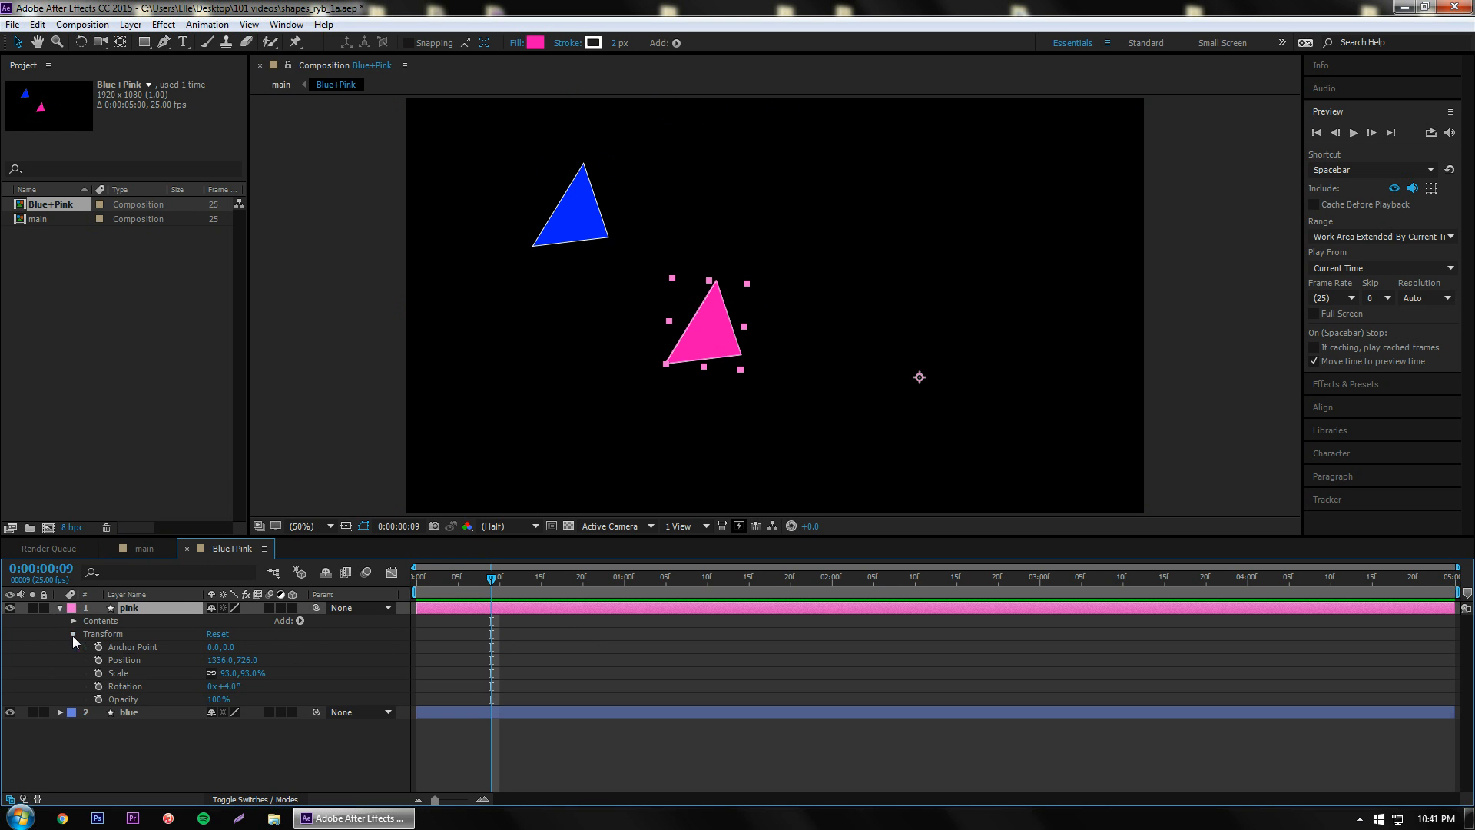
click(101, 690)
click(680, 575)
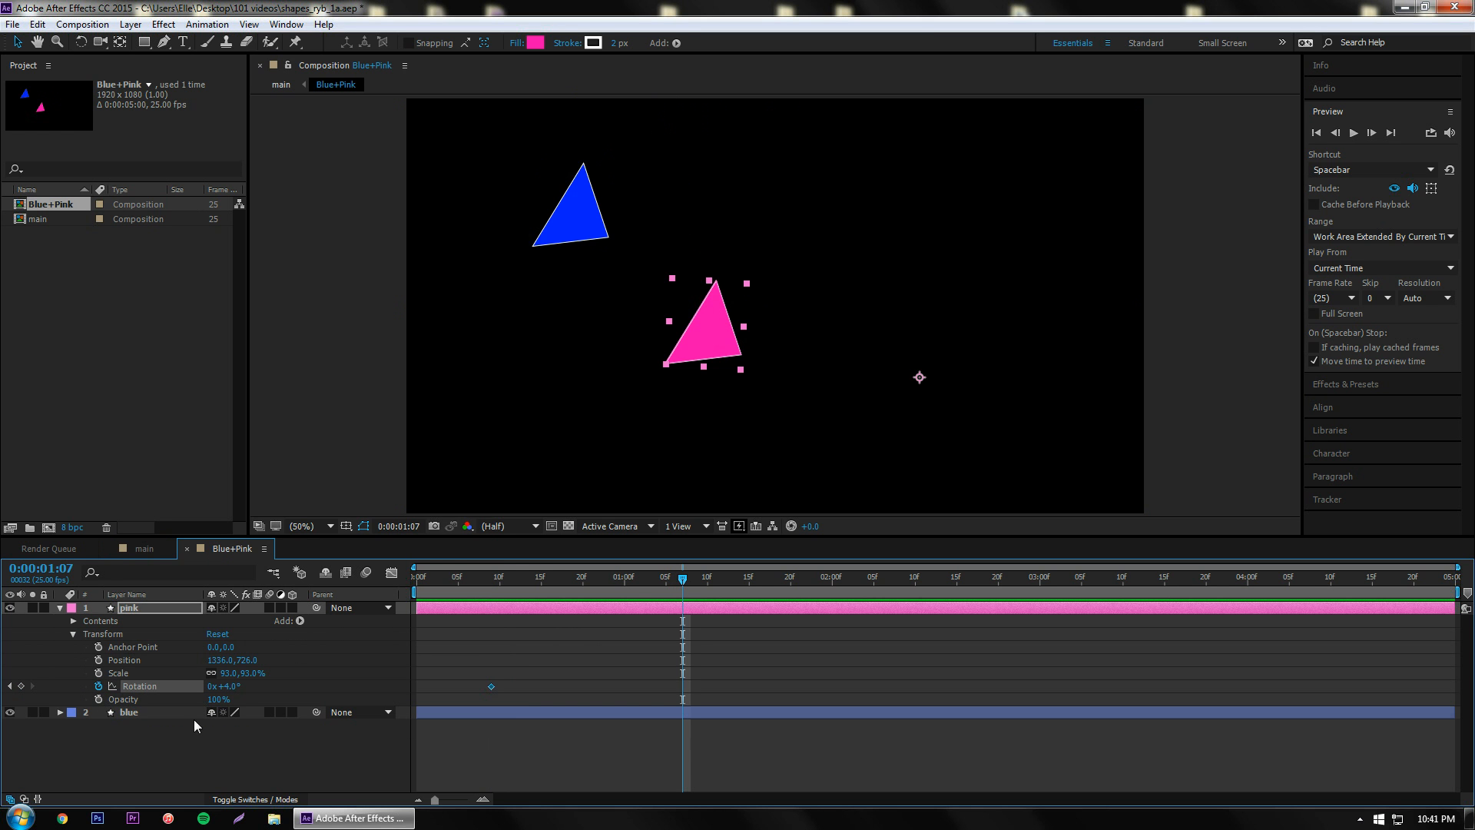
drag(235, 689, 341, 696)
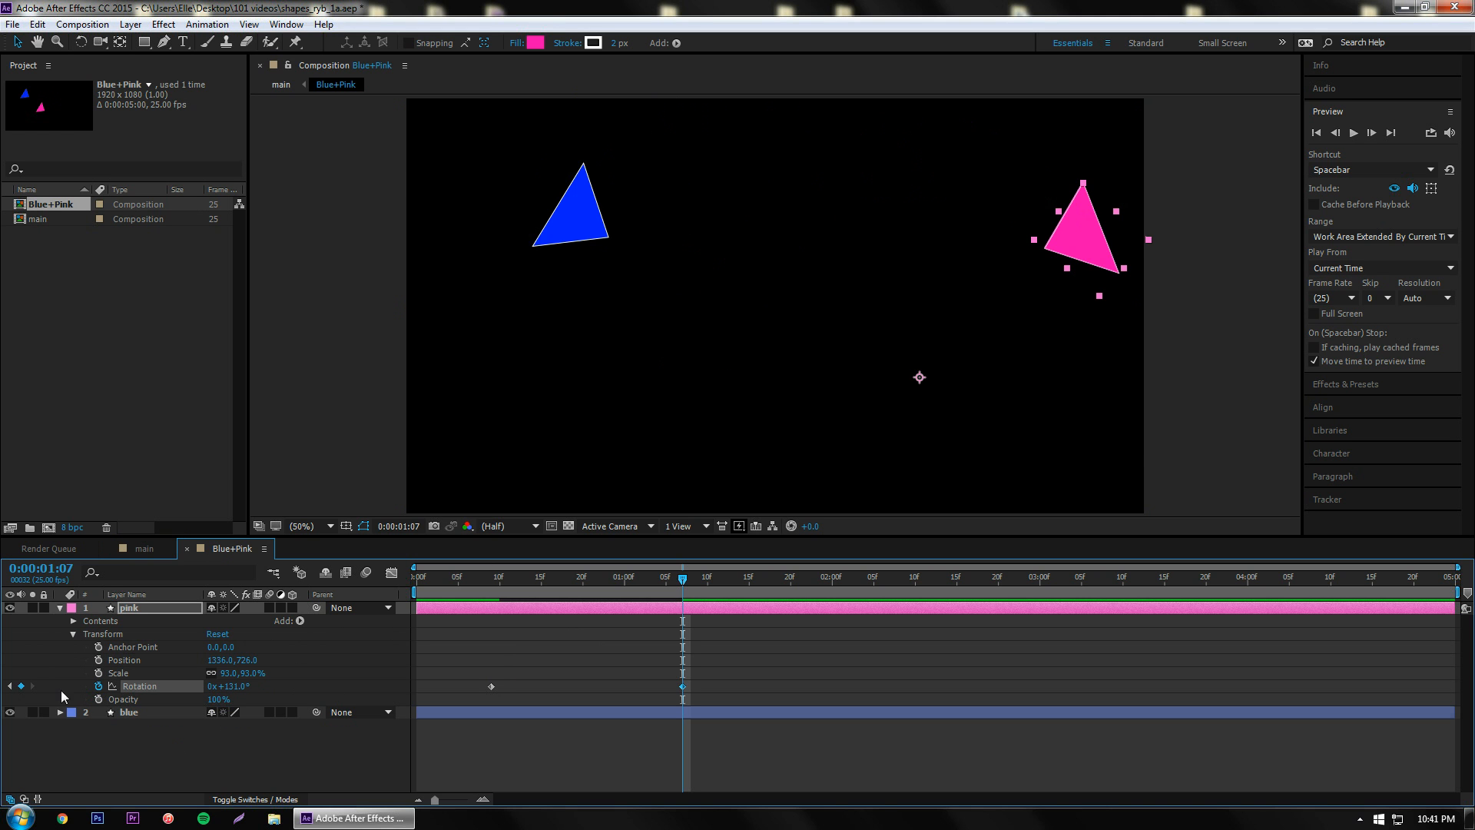
click(21, 687)
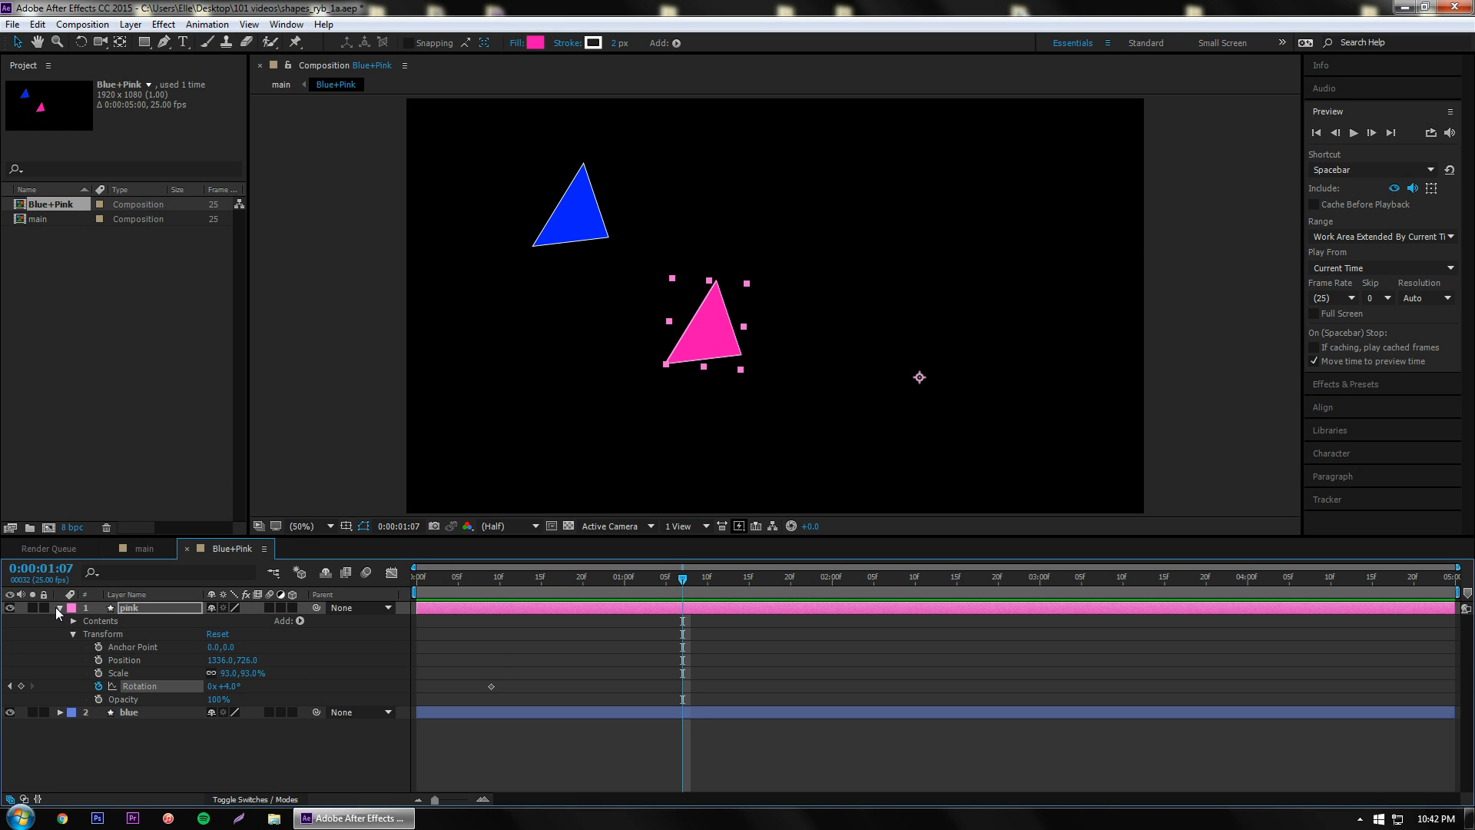
Step: Add a rotation keyframe to the pink layer at 0:00:01:07, set it to 130°, and collapse the layer's properties
click(21, 686)
drag(443, 581, 571, 601)
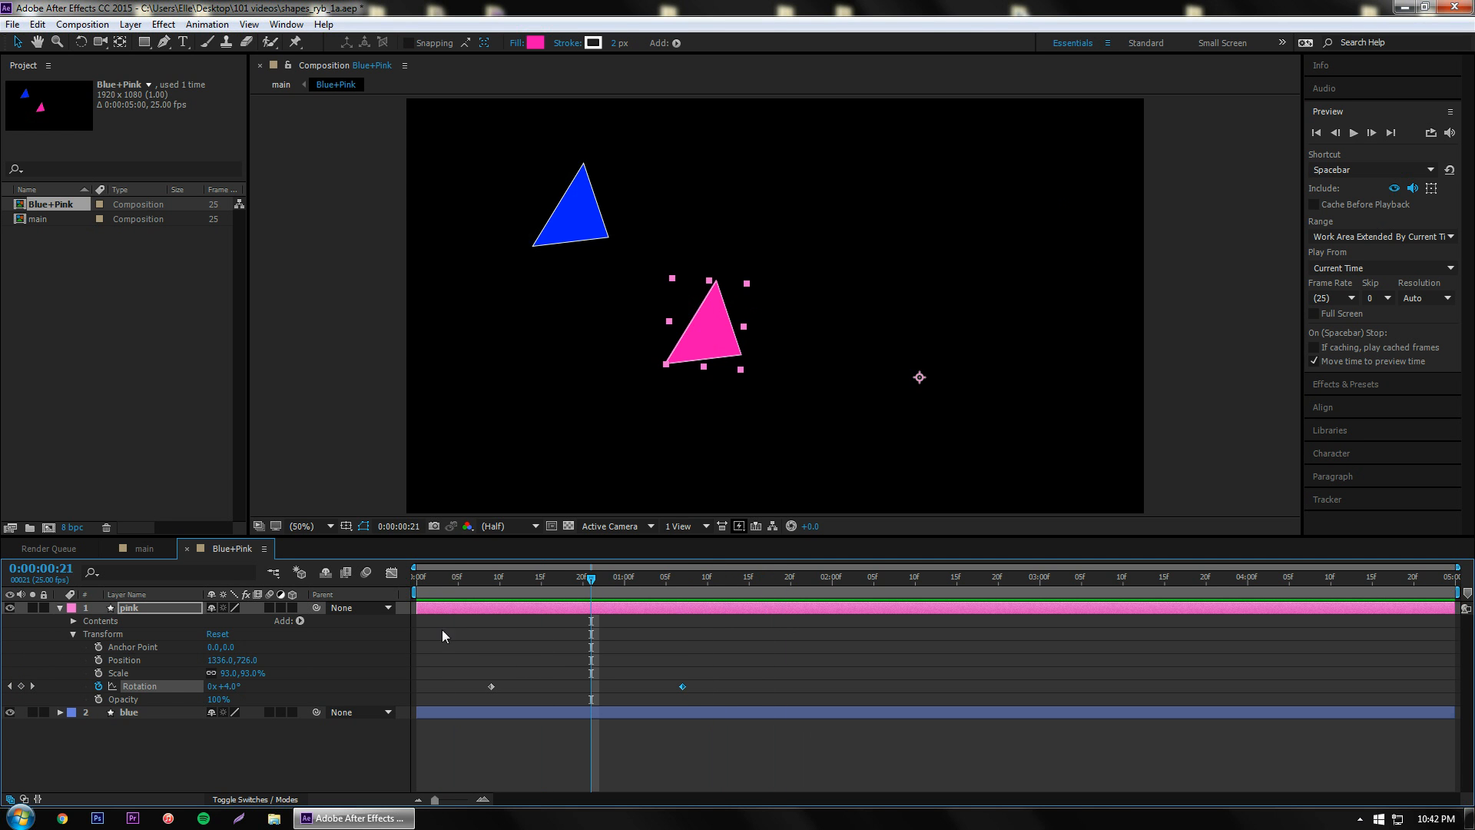
click(682, 577)
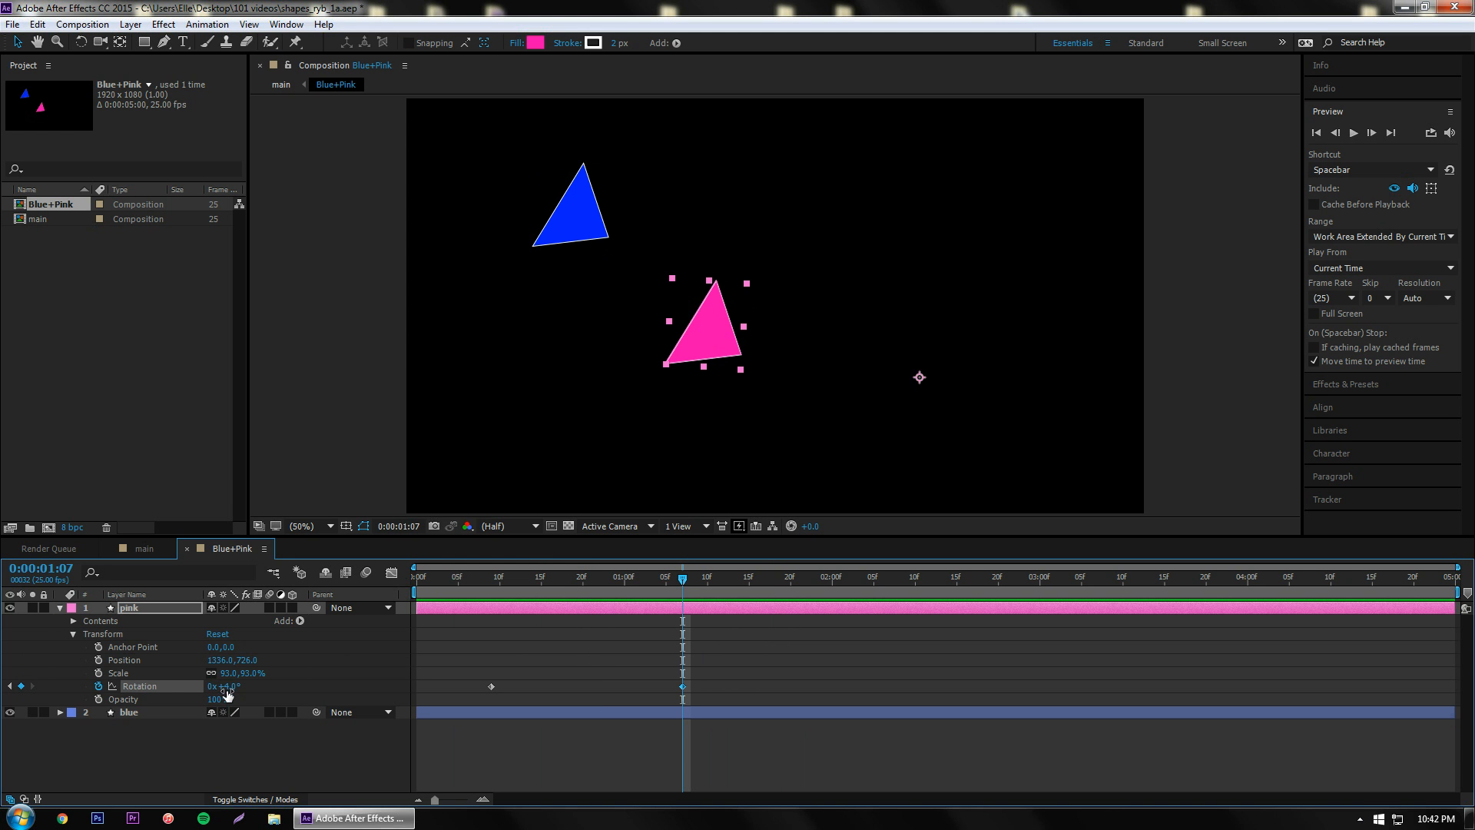
drag(227, 694, 275, 686)
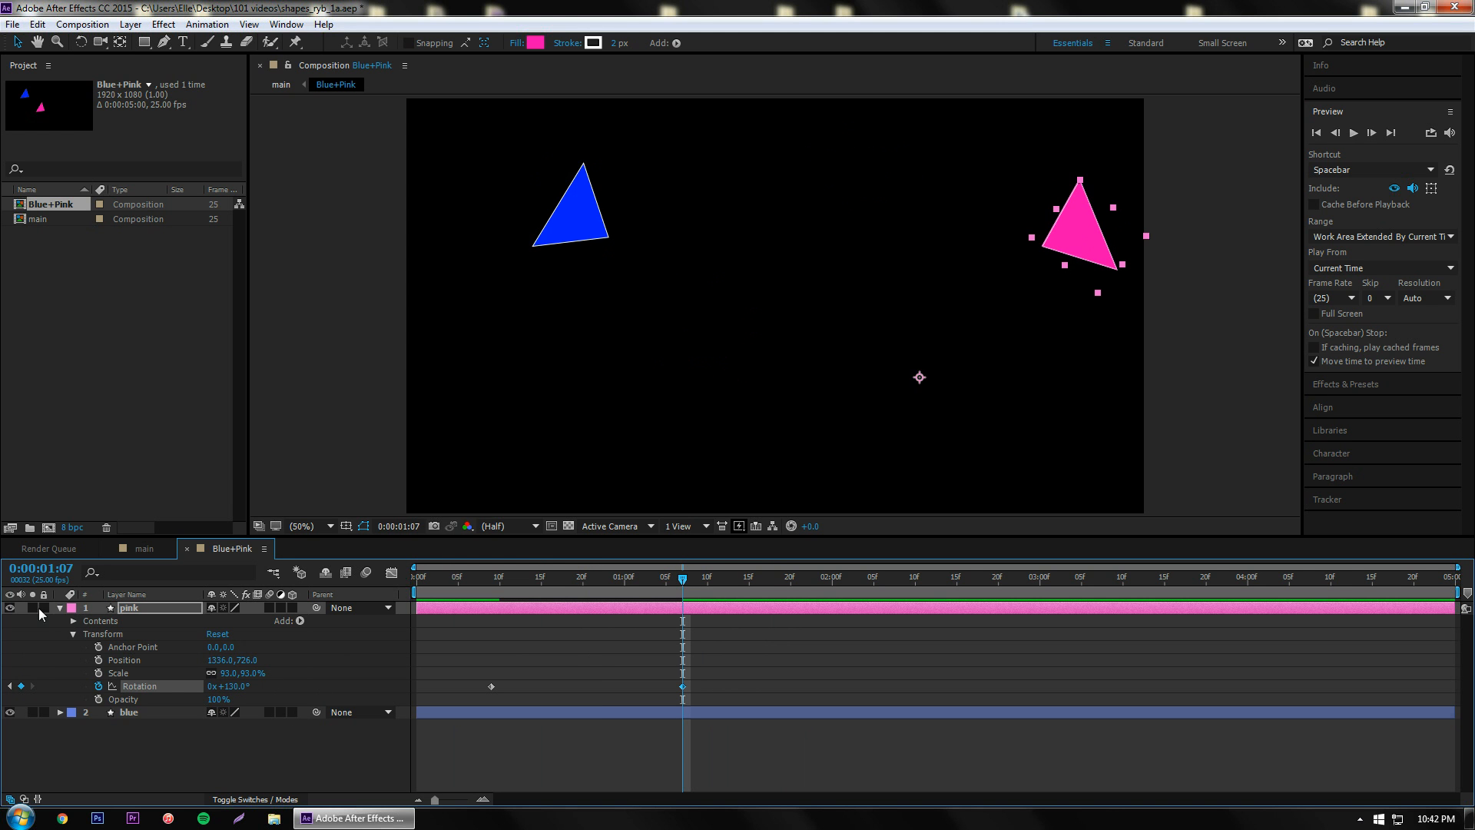
click(60, 608)
click(137, 716)
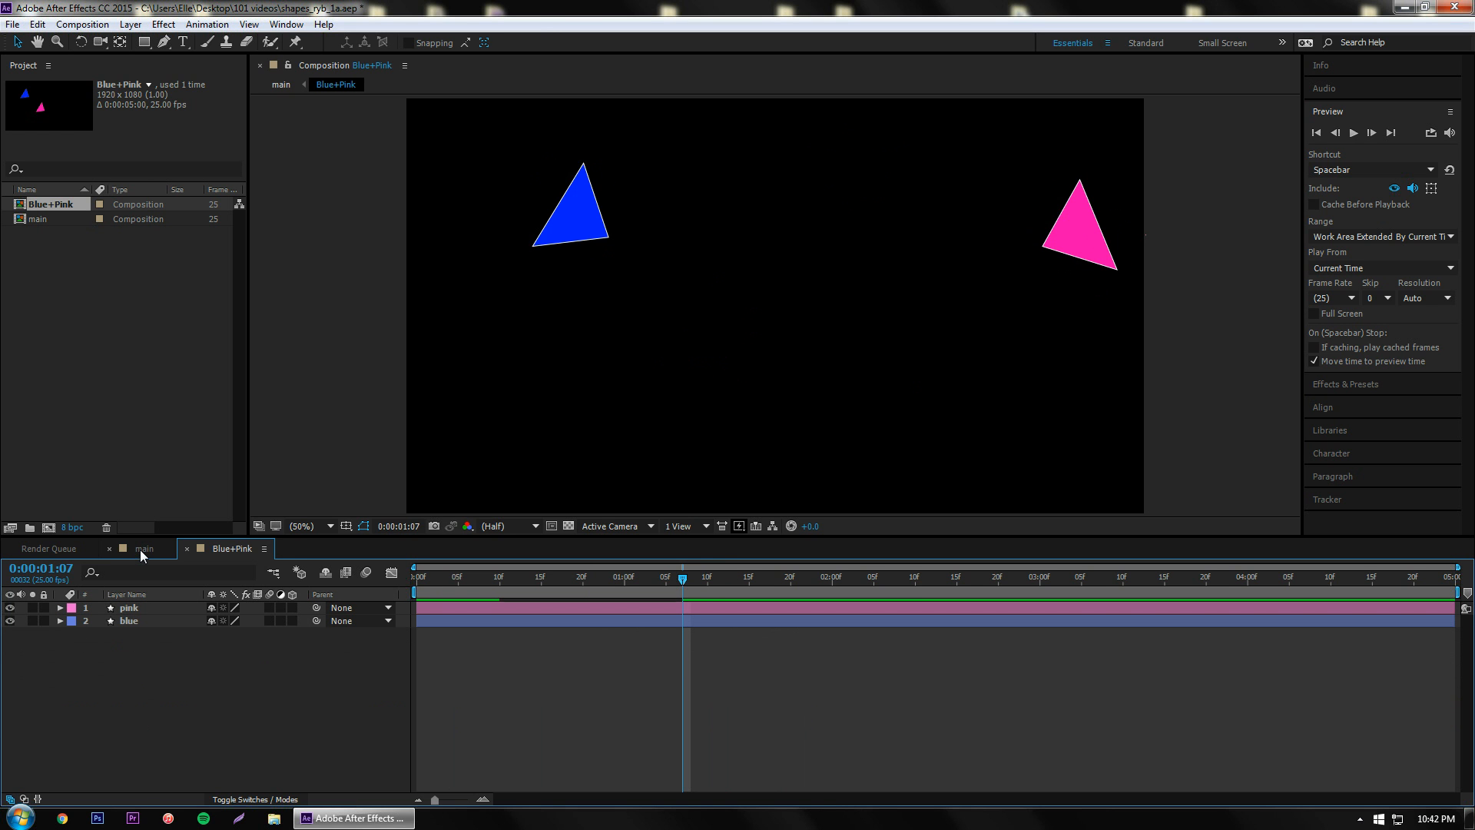
Step: Switch the viewer from main to the Blue+Pink composition and back to main
click(142, 549)
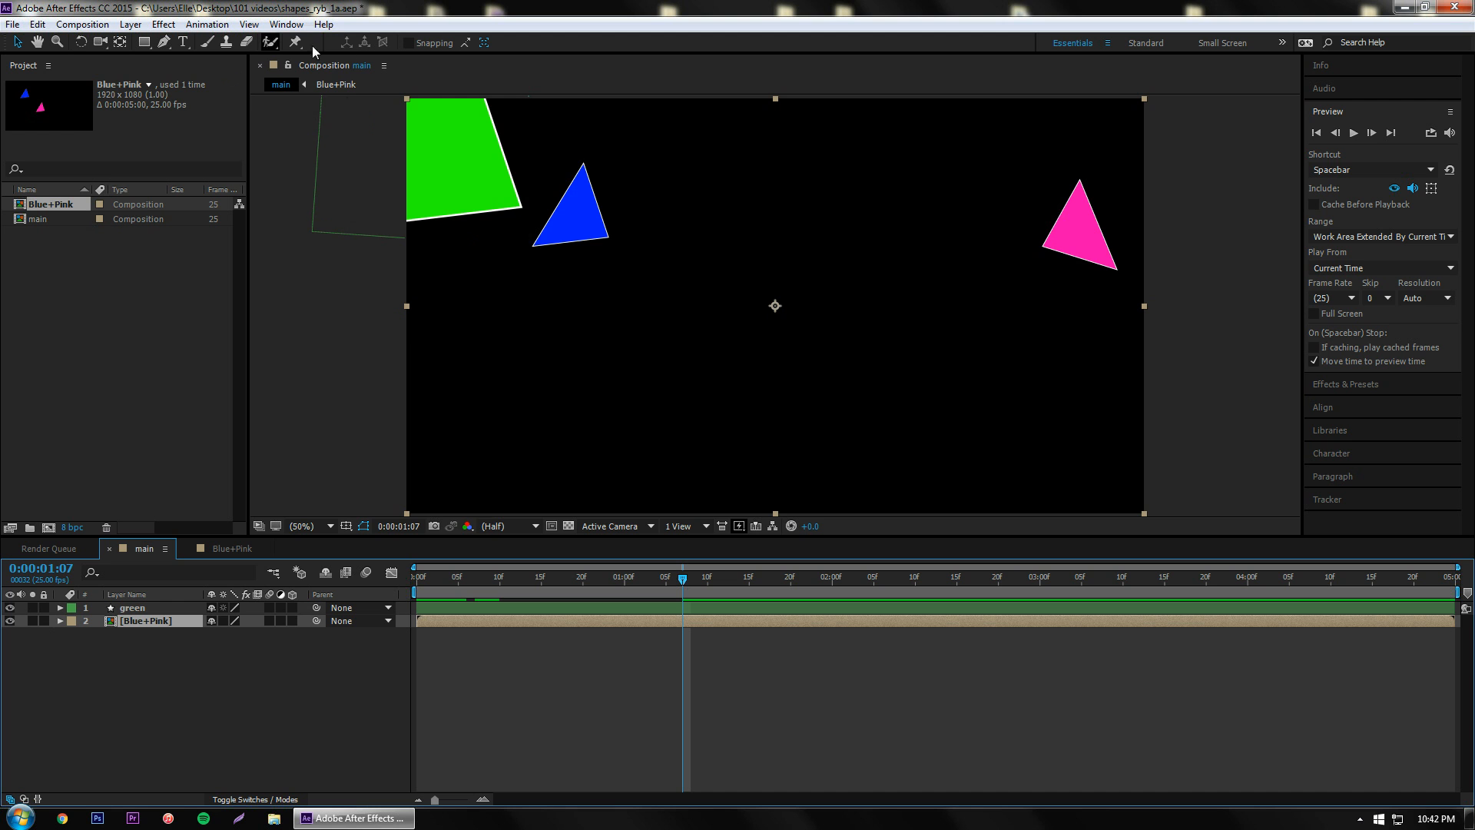
click(369, 67)
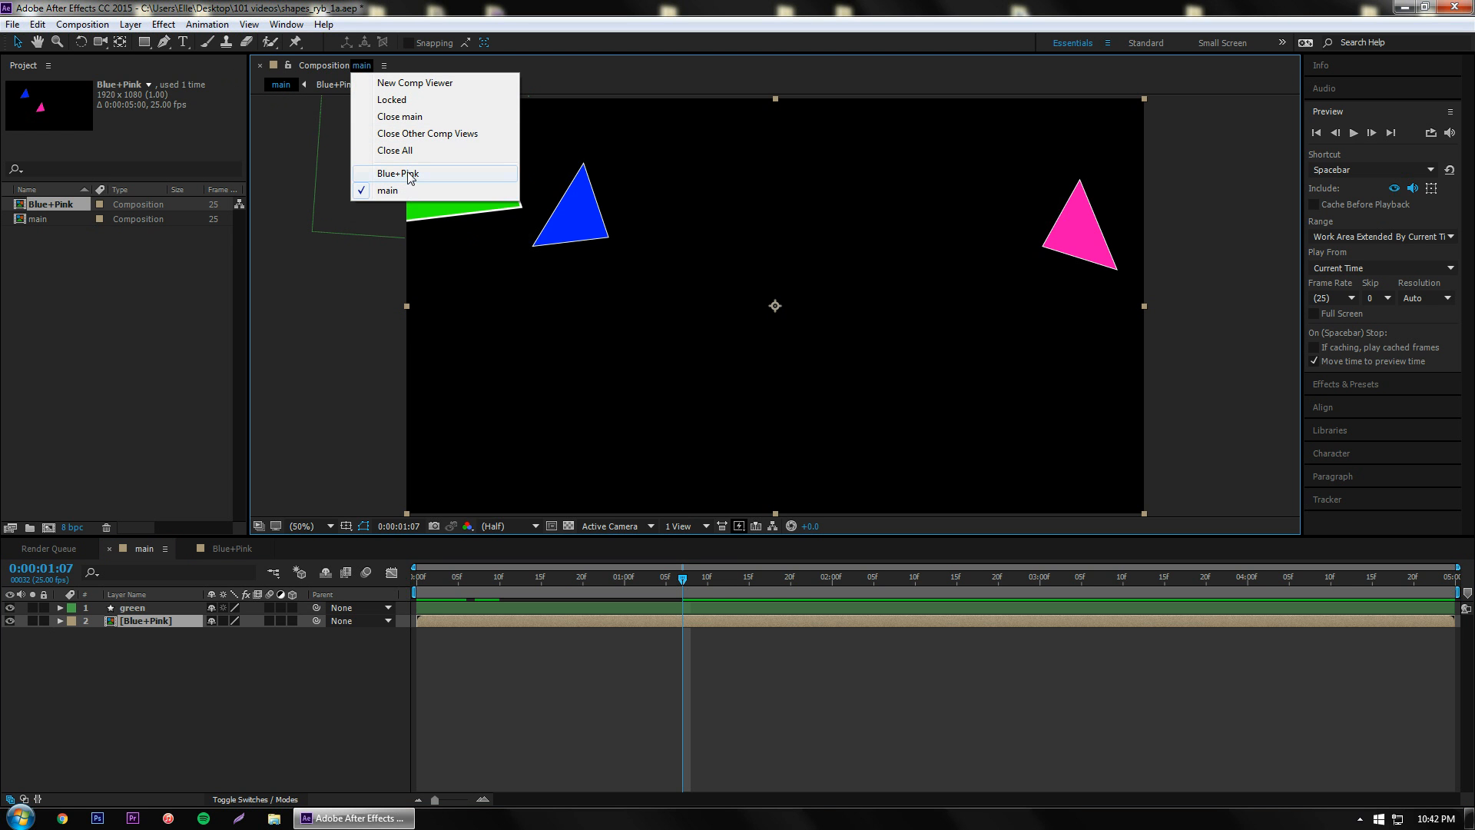
click(412, 175)
click(372, 66)
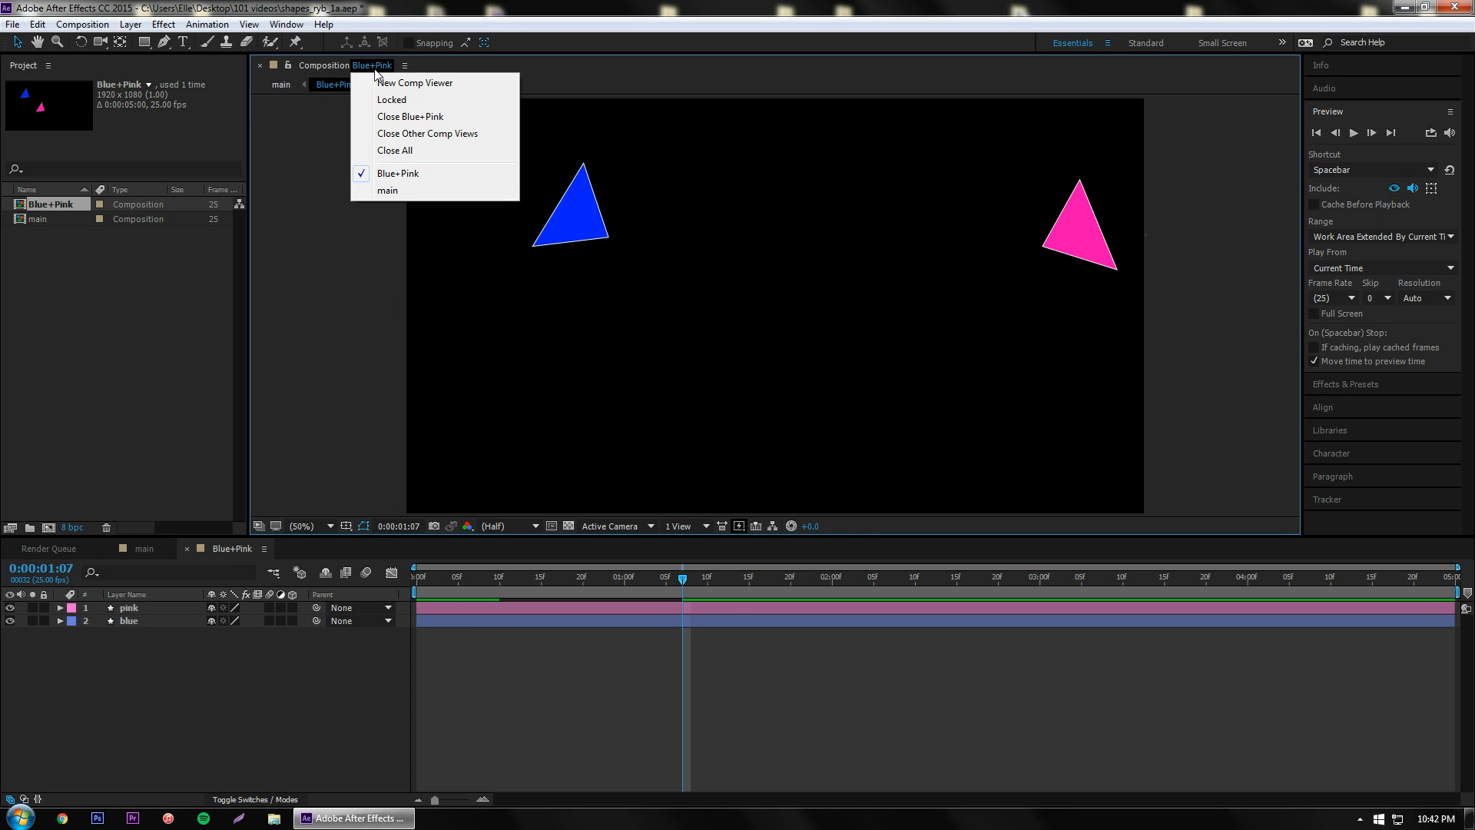
click(391, 191)
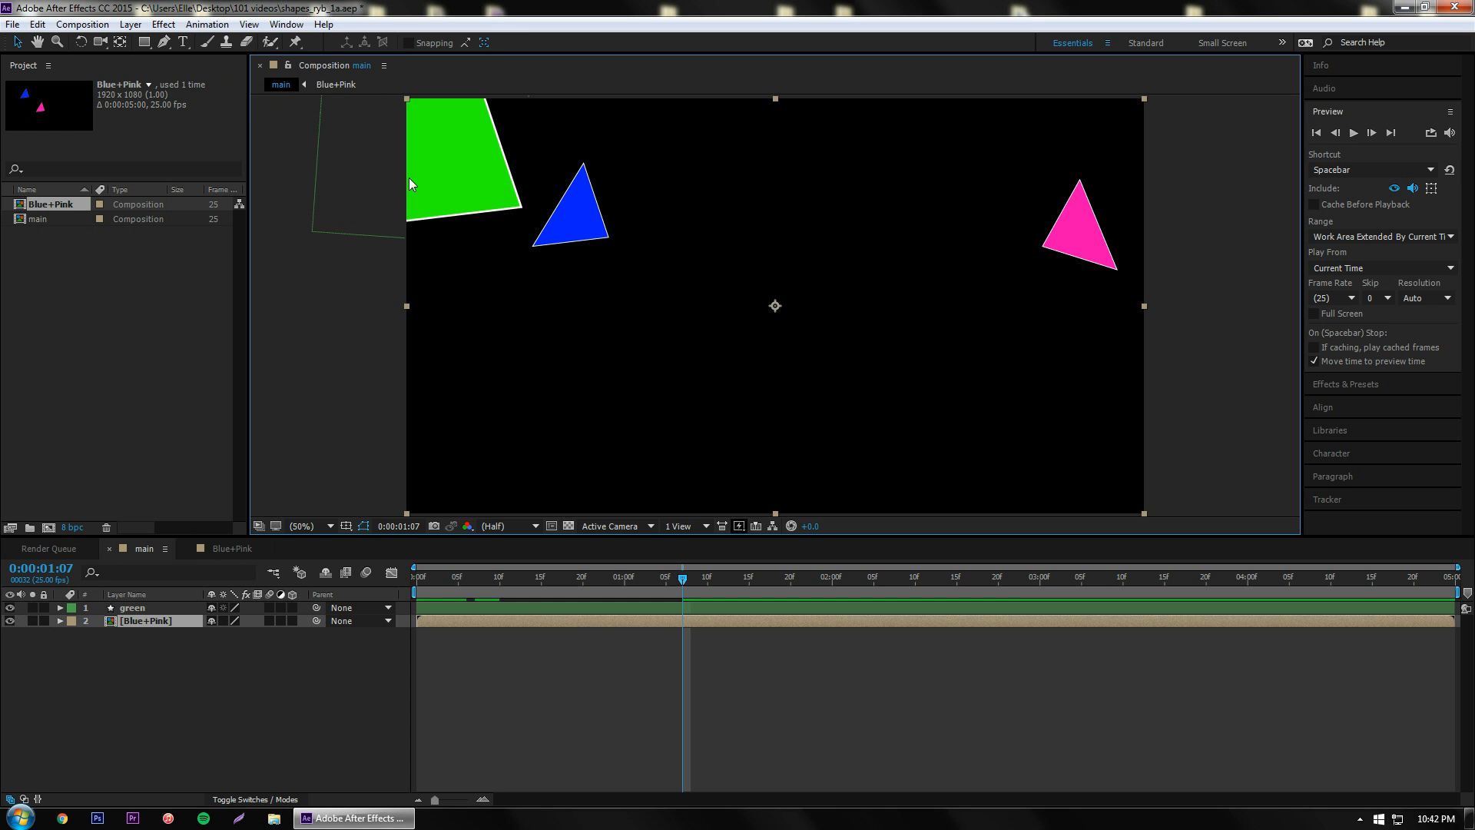
click(127, 663)
right_click(142, 550)
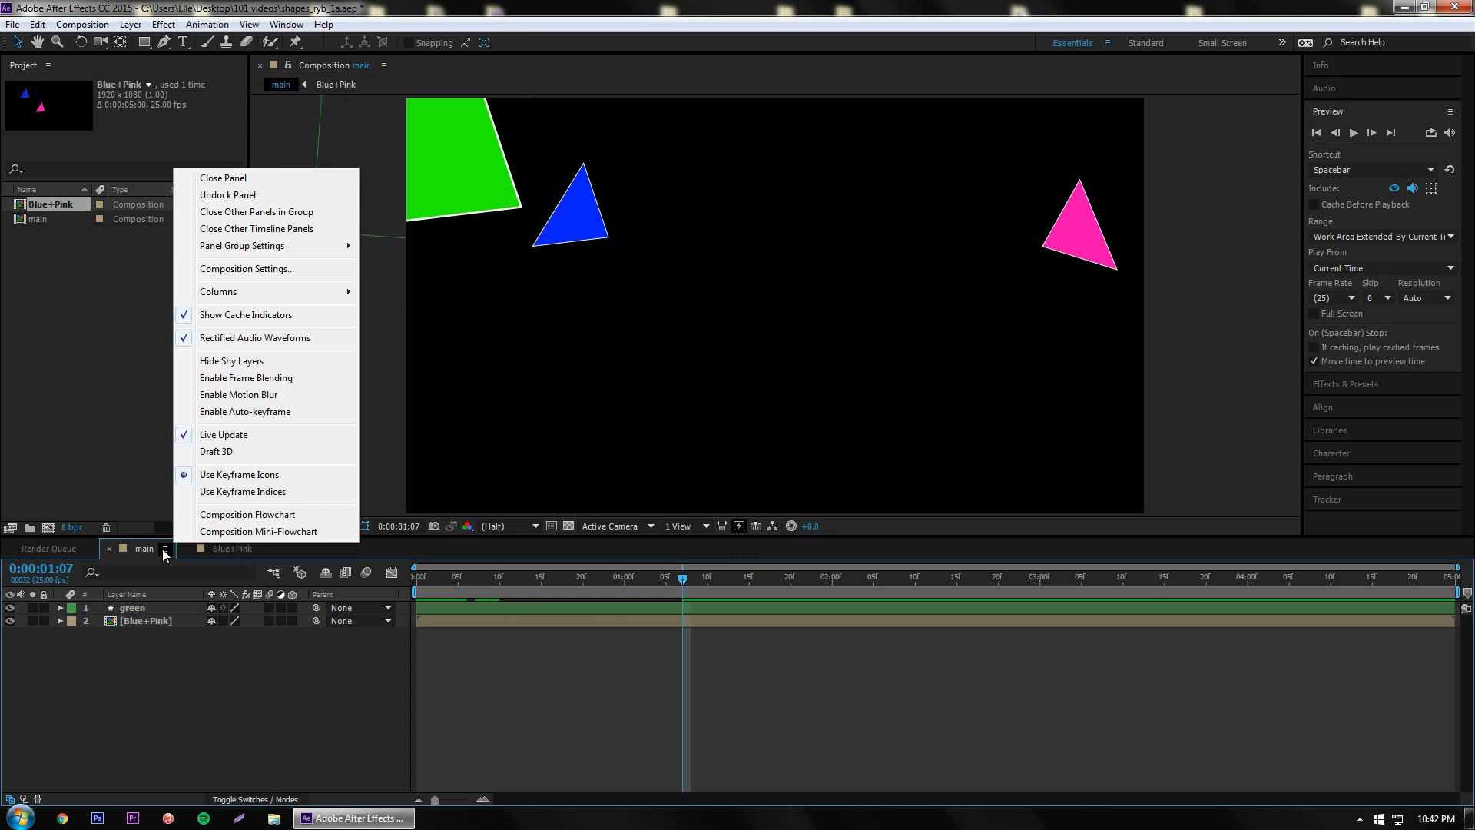
click(138, 555)
Step: Preview the main composition's animation from about 0:00:00:04
click(474, 591)
drag(474, 591, 450, 590)
key(space)
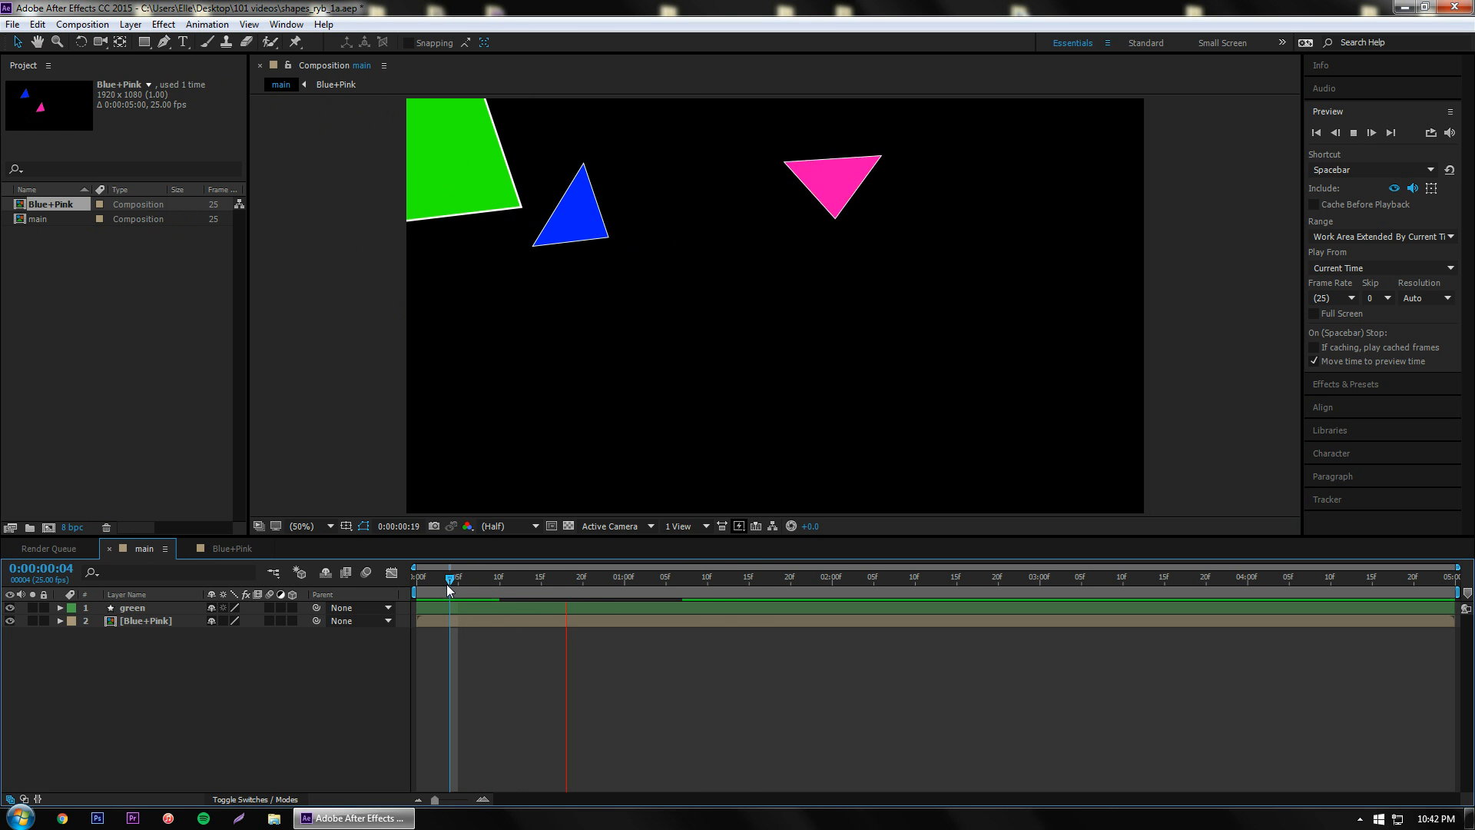
key(space)
click(452, 585)
key(space)
key(space)
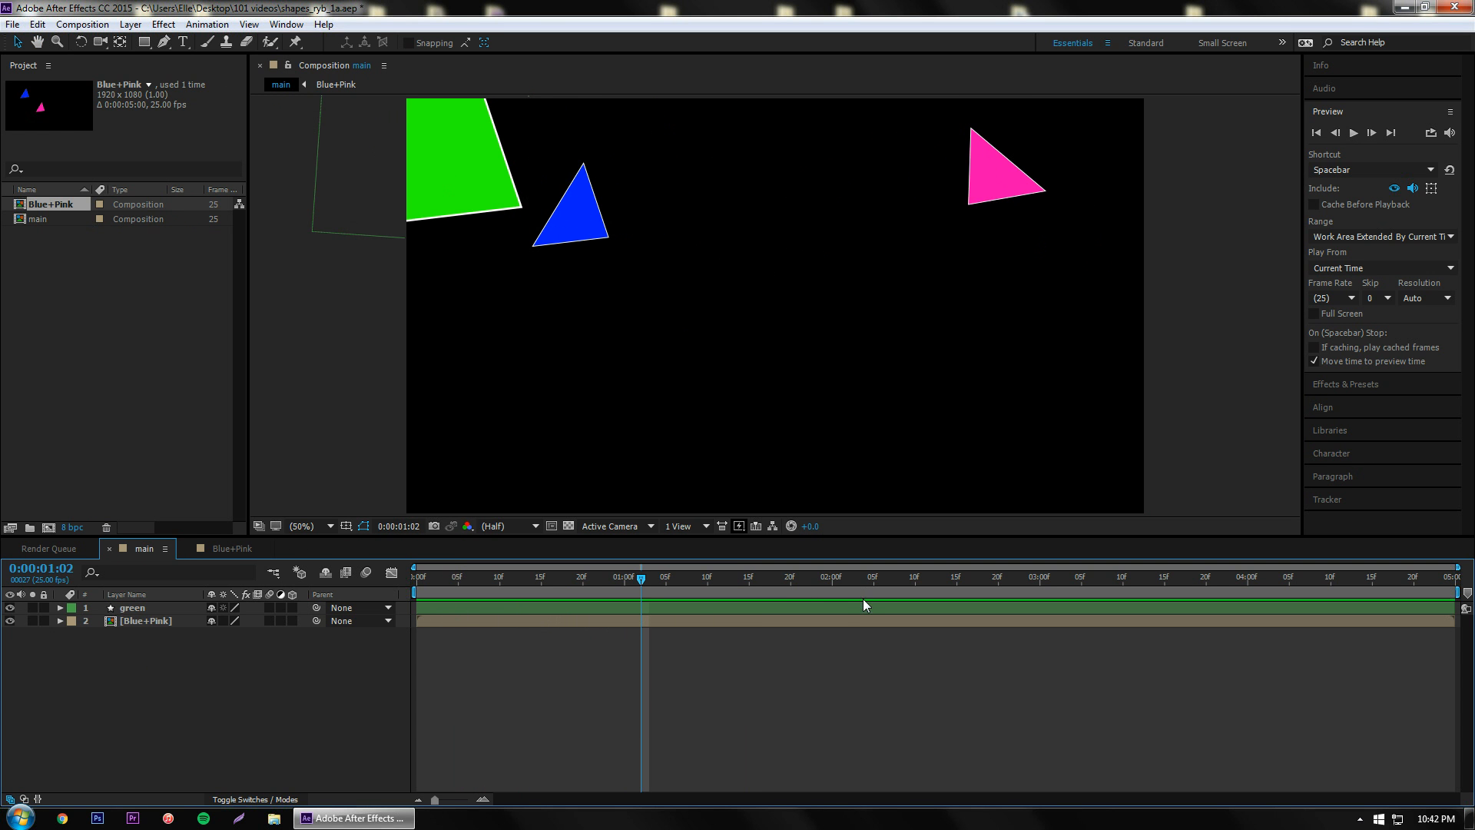
Step: Scrub main to 0:00:00:06 and examine the nested Blue+Pink layer's transform properties
click(423, 621)
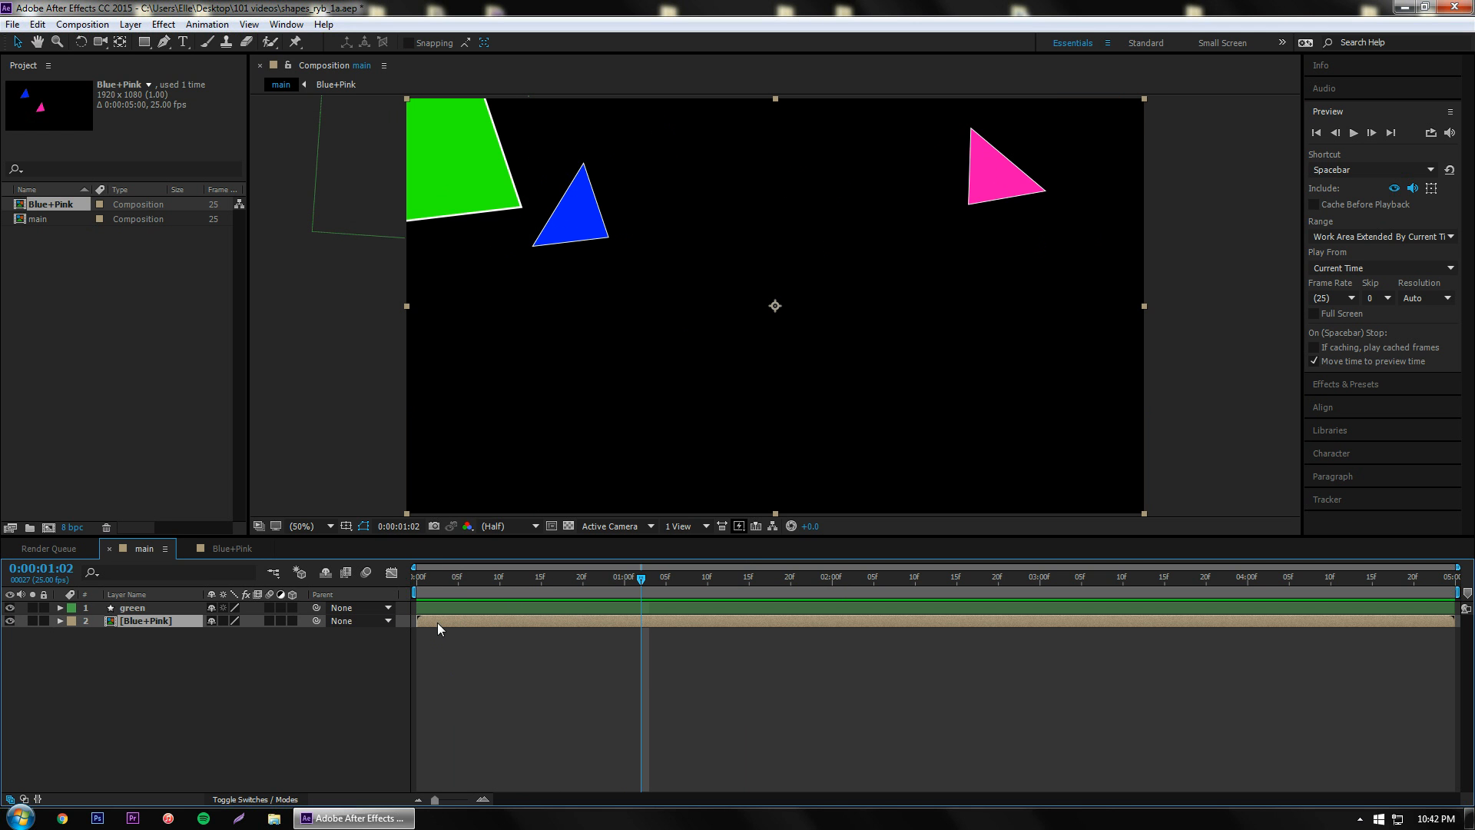
drag(529, 587, 472, 599)
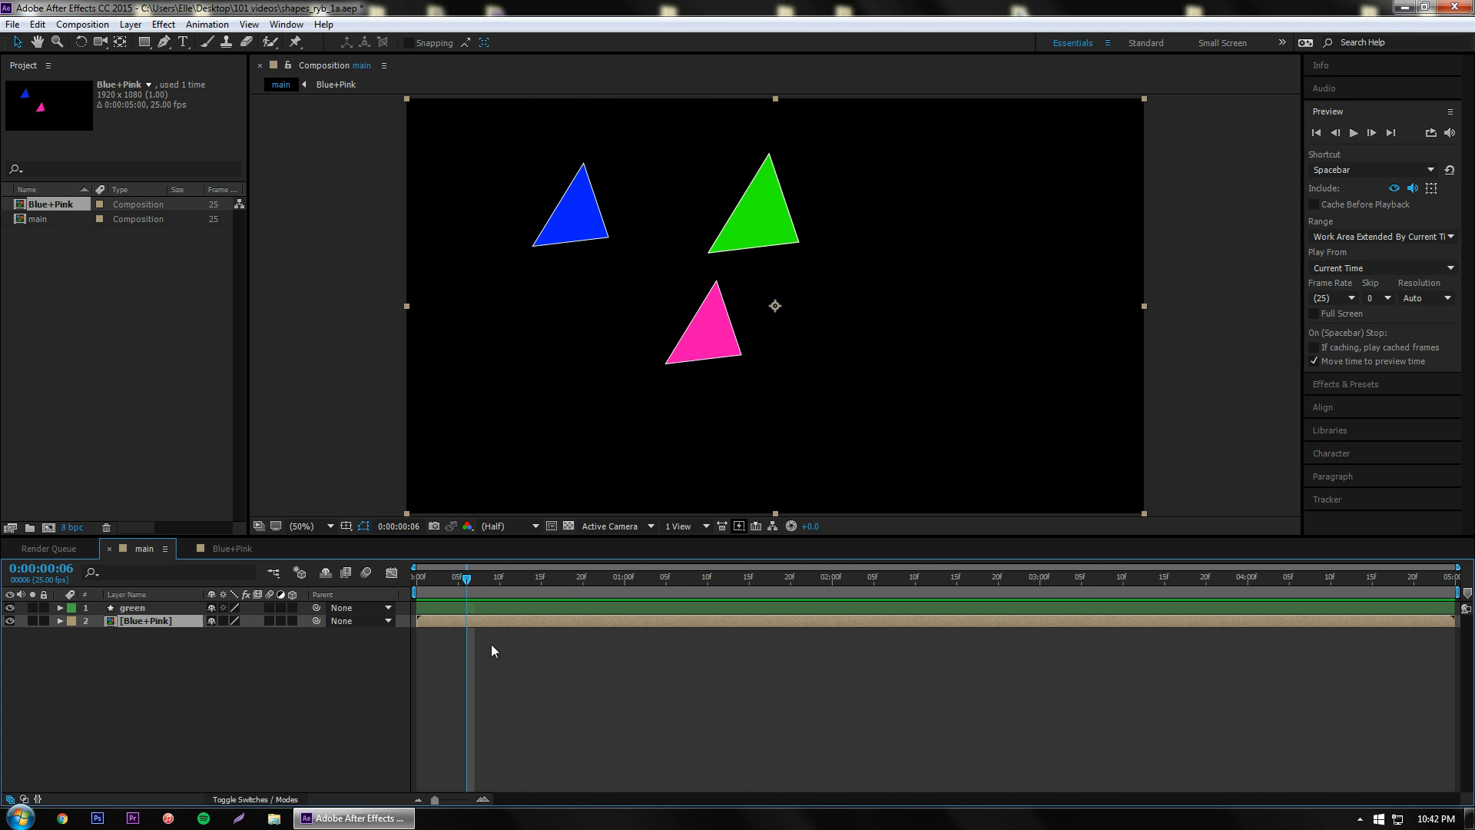
click(60, 621)
click(72, 635)
click(72, 635)
click(61, 621)
Step: Trim the pink layer's end to 0:00:01:00 inside the Blue+Pink composition
click(625, 583)
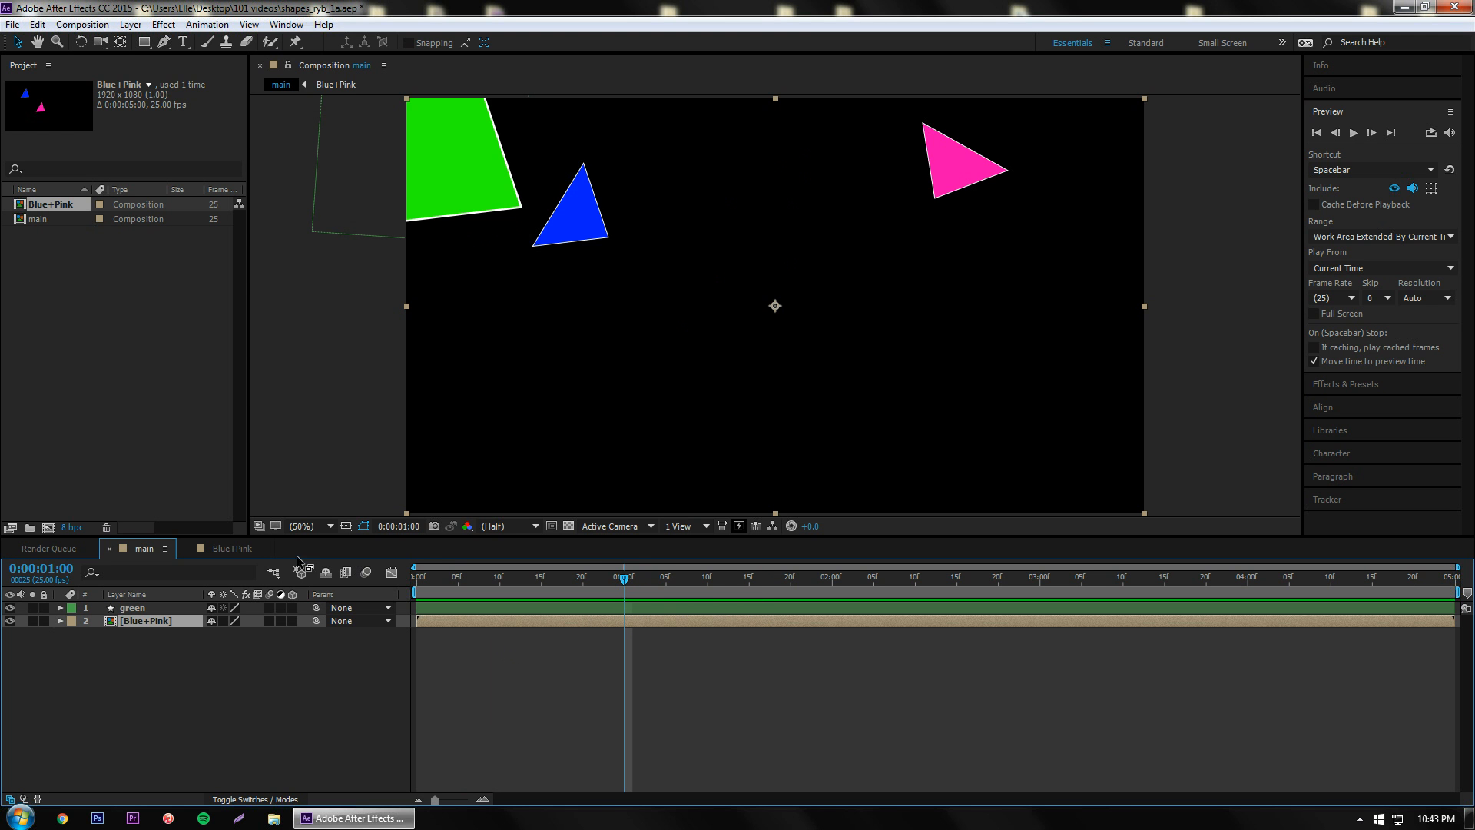
click(225, 549)
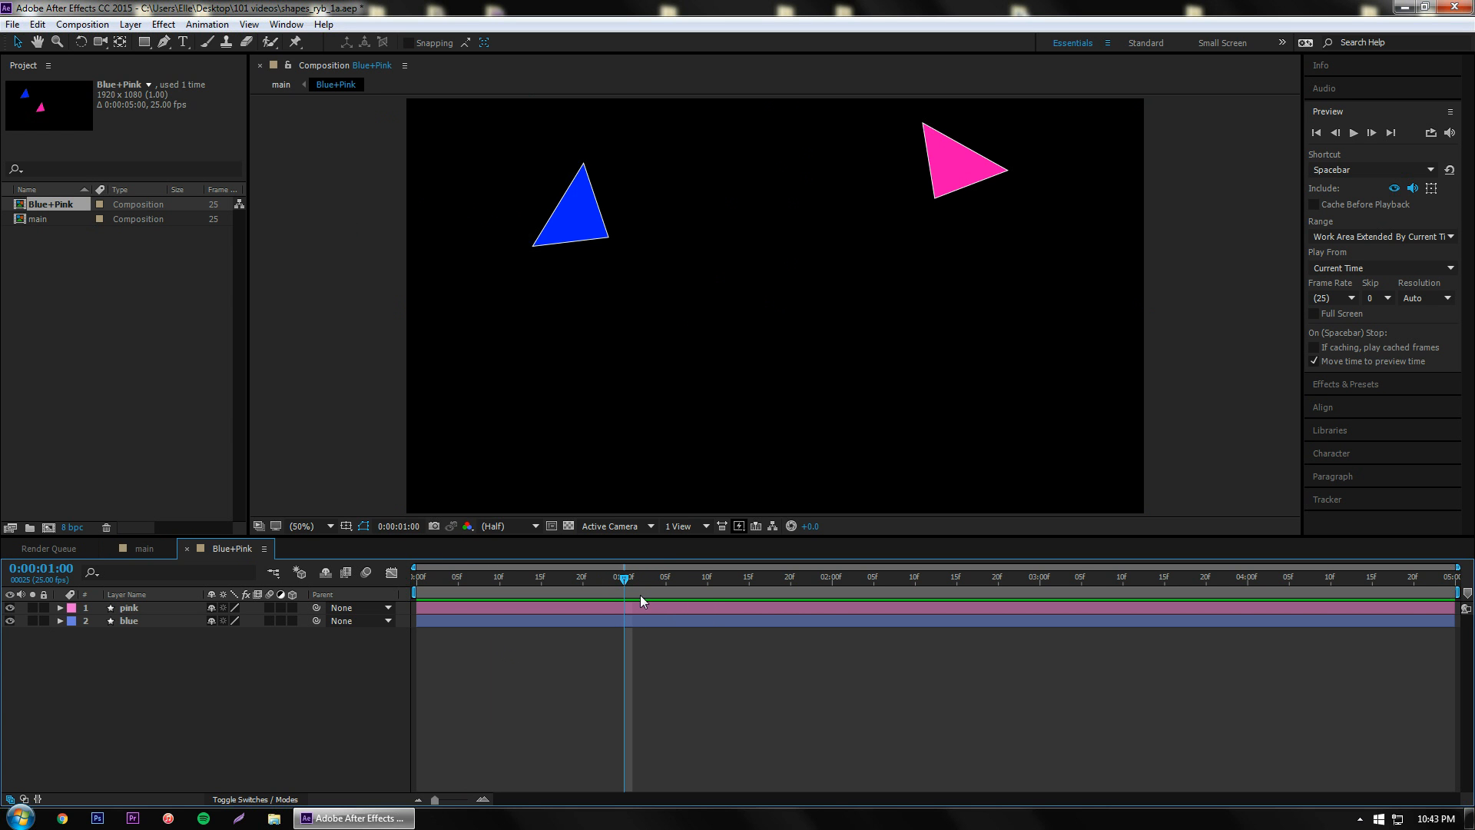
click(1447, 610)
drag(1446, 609, 624, 609)
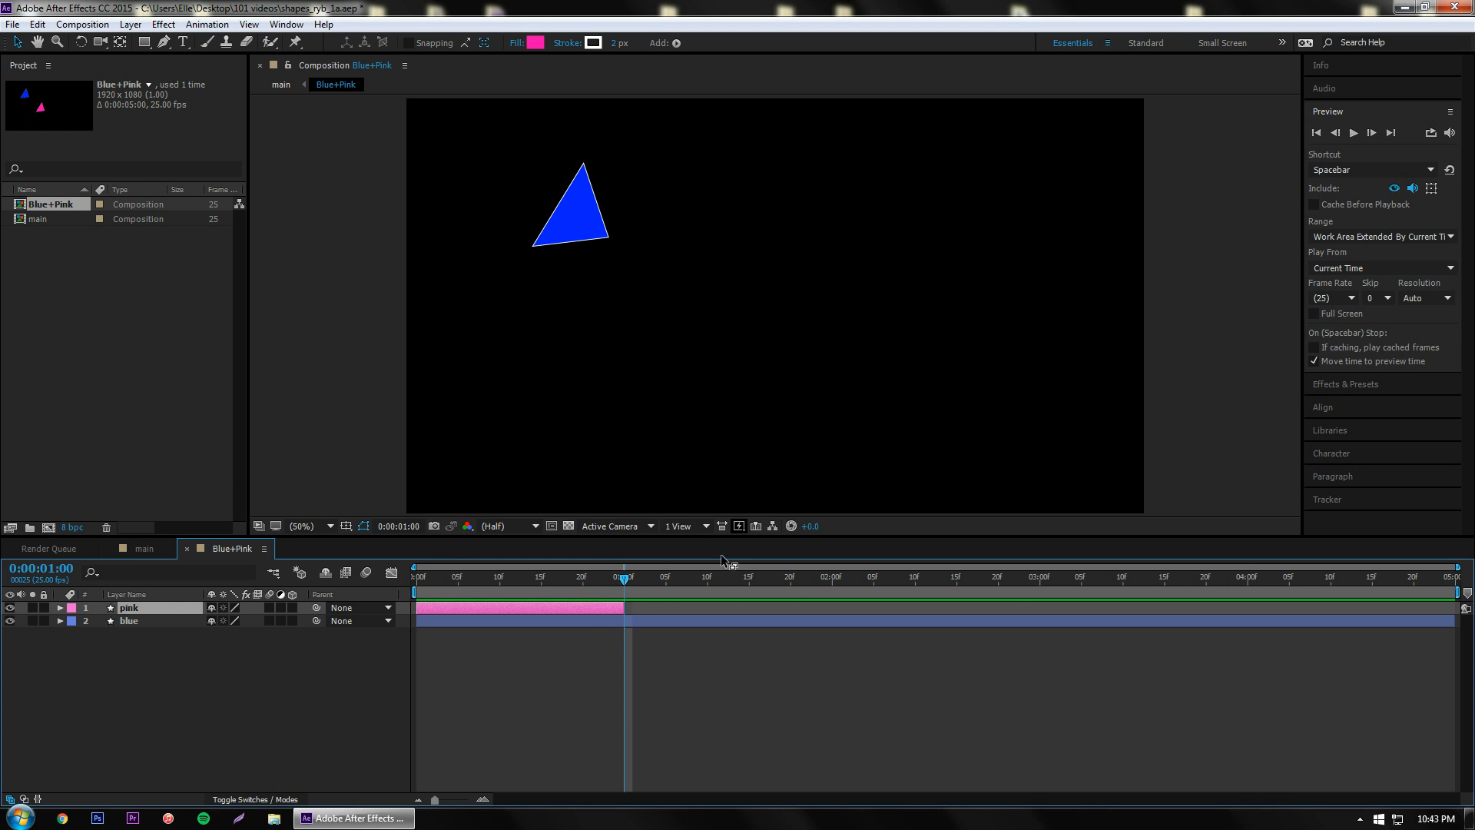
Step: Return to main and preview the animation around 0:00:01:00 and from the composition's start
click(137, 553)
click(584, 574)
key(space)
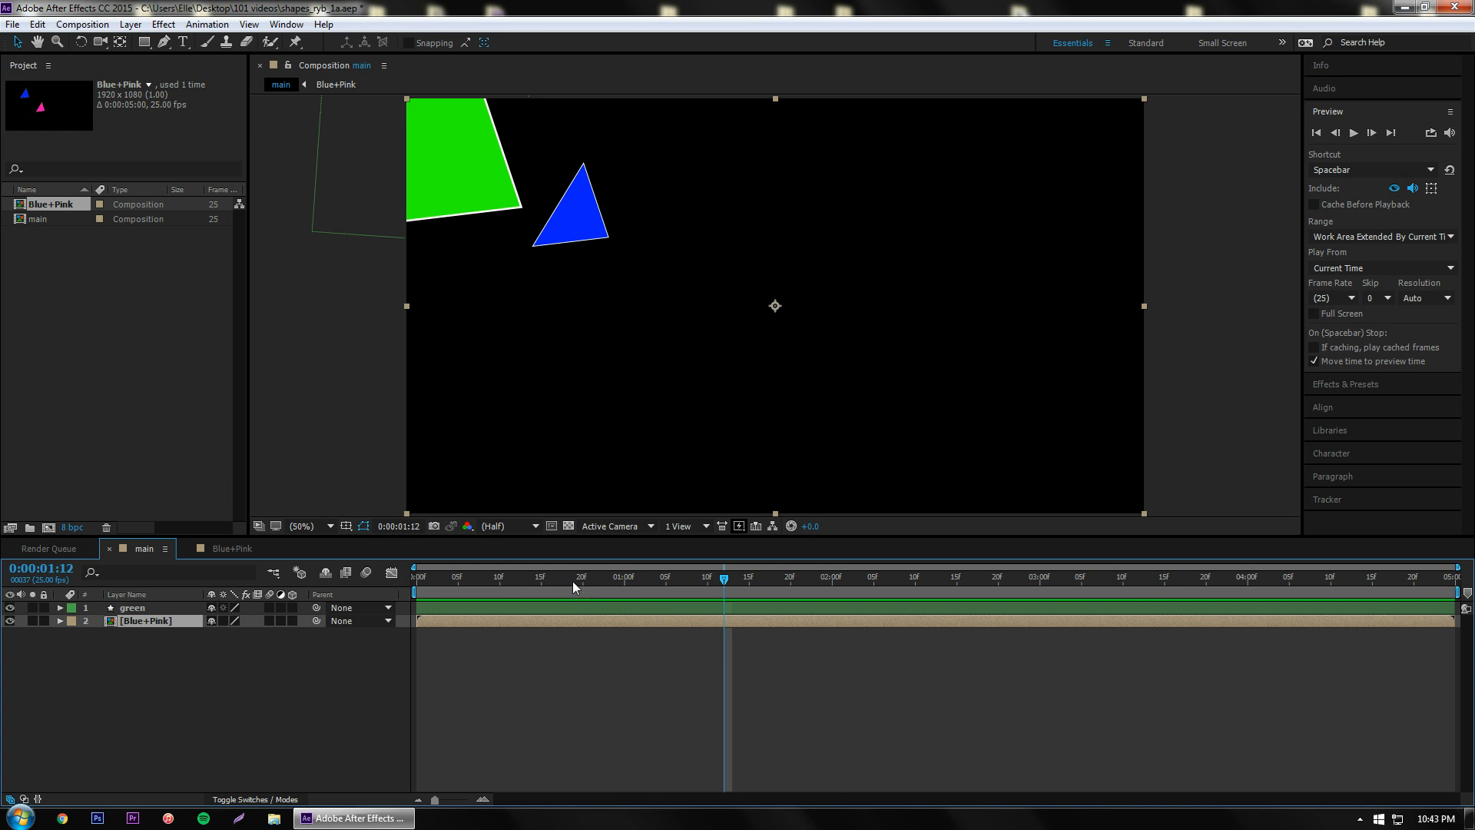
click(516, 577)
key(space)
click(621, 583)
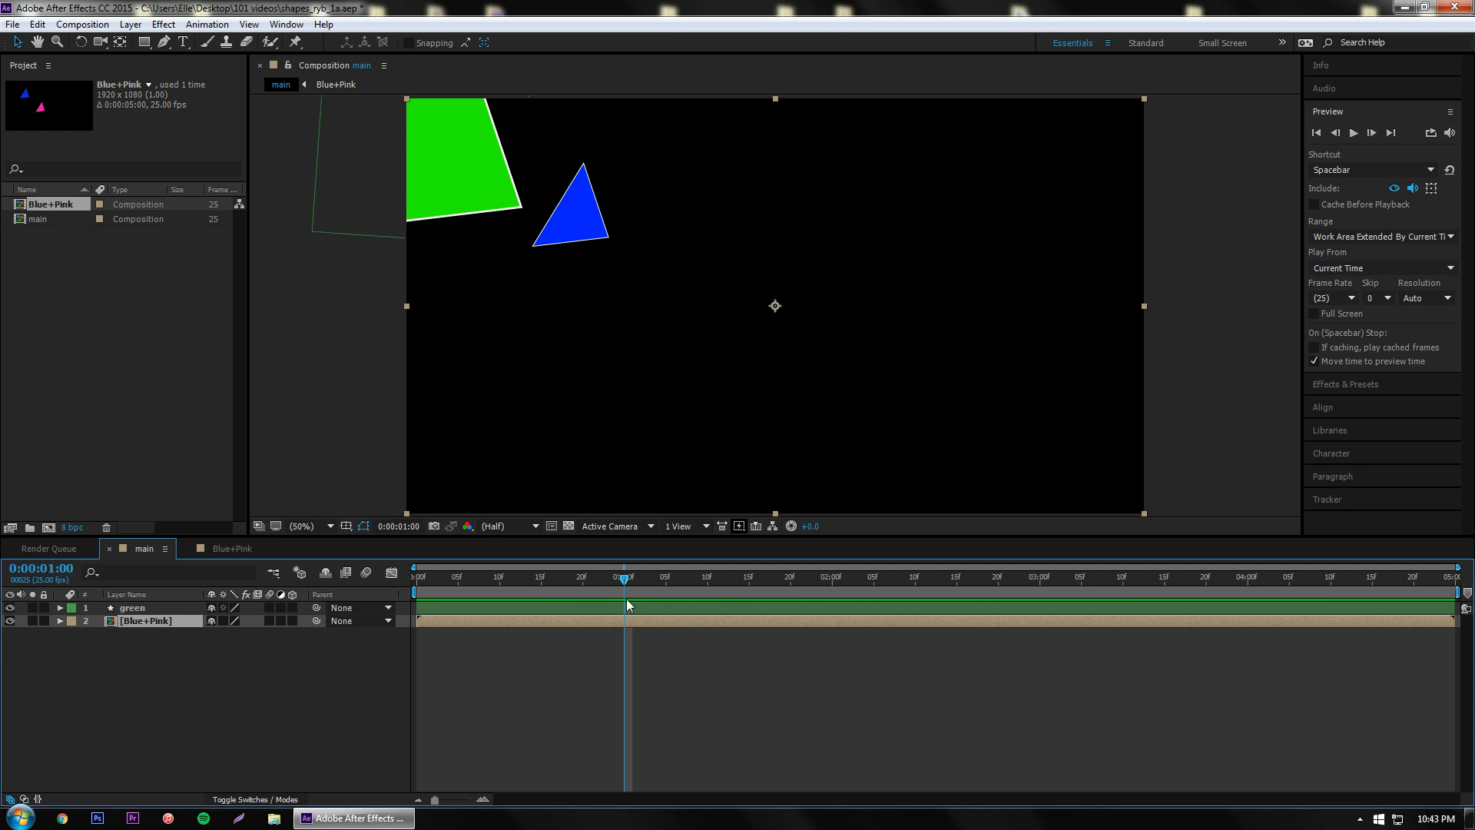
drag(606, 584, 406, 599)
key(space)
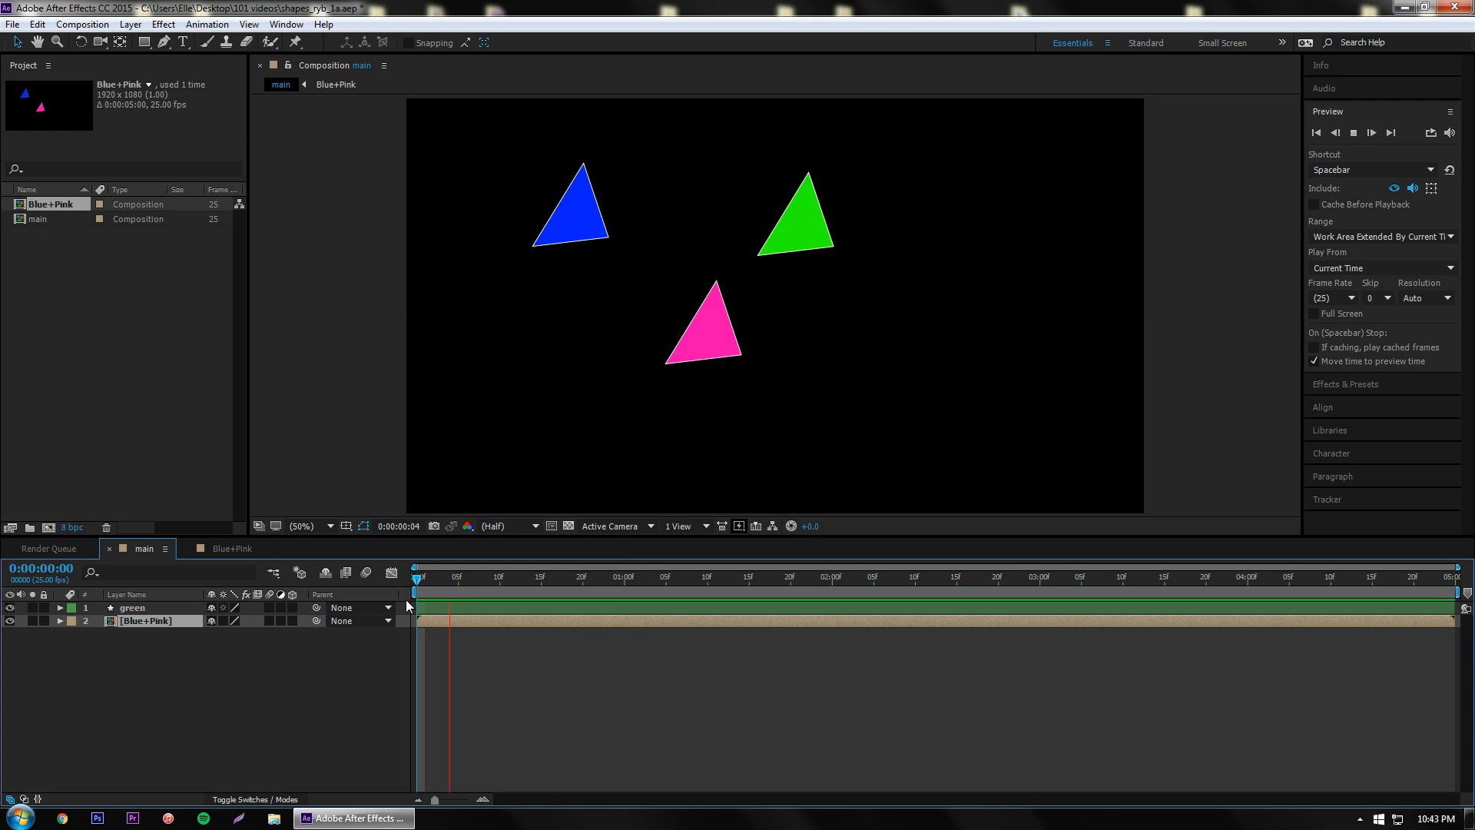
key(space)
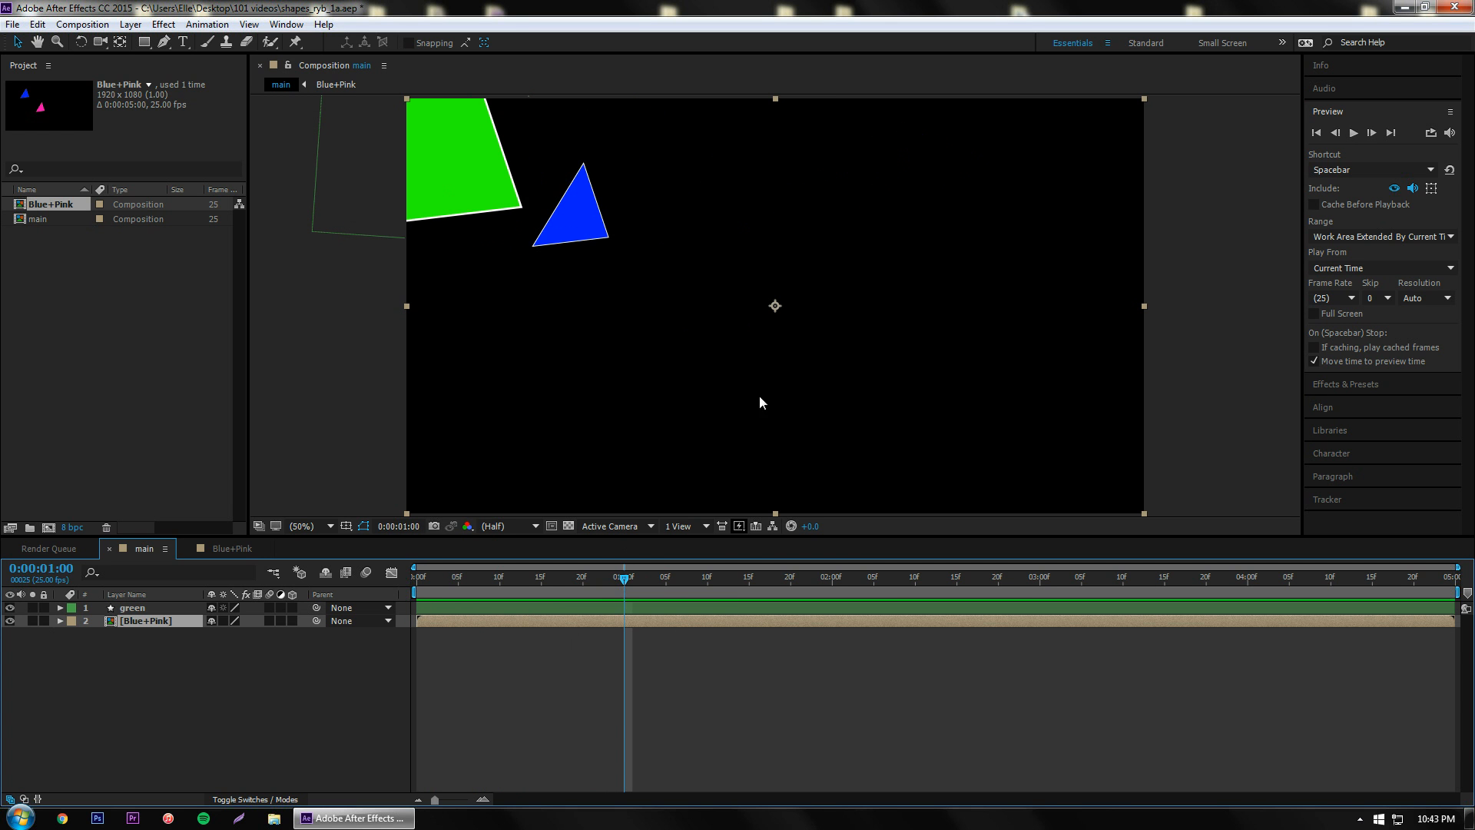
Step: Trim the green layer's end to 0:00:01:00 in main and extend it back to the composition's end
drag(1455, 608, 624, 608)
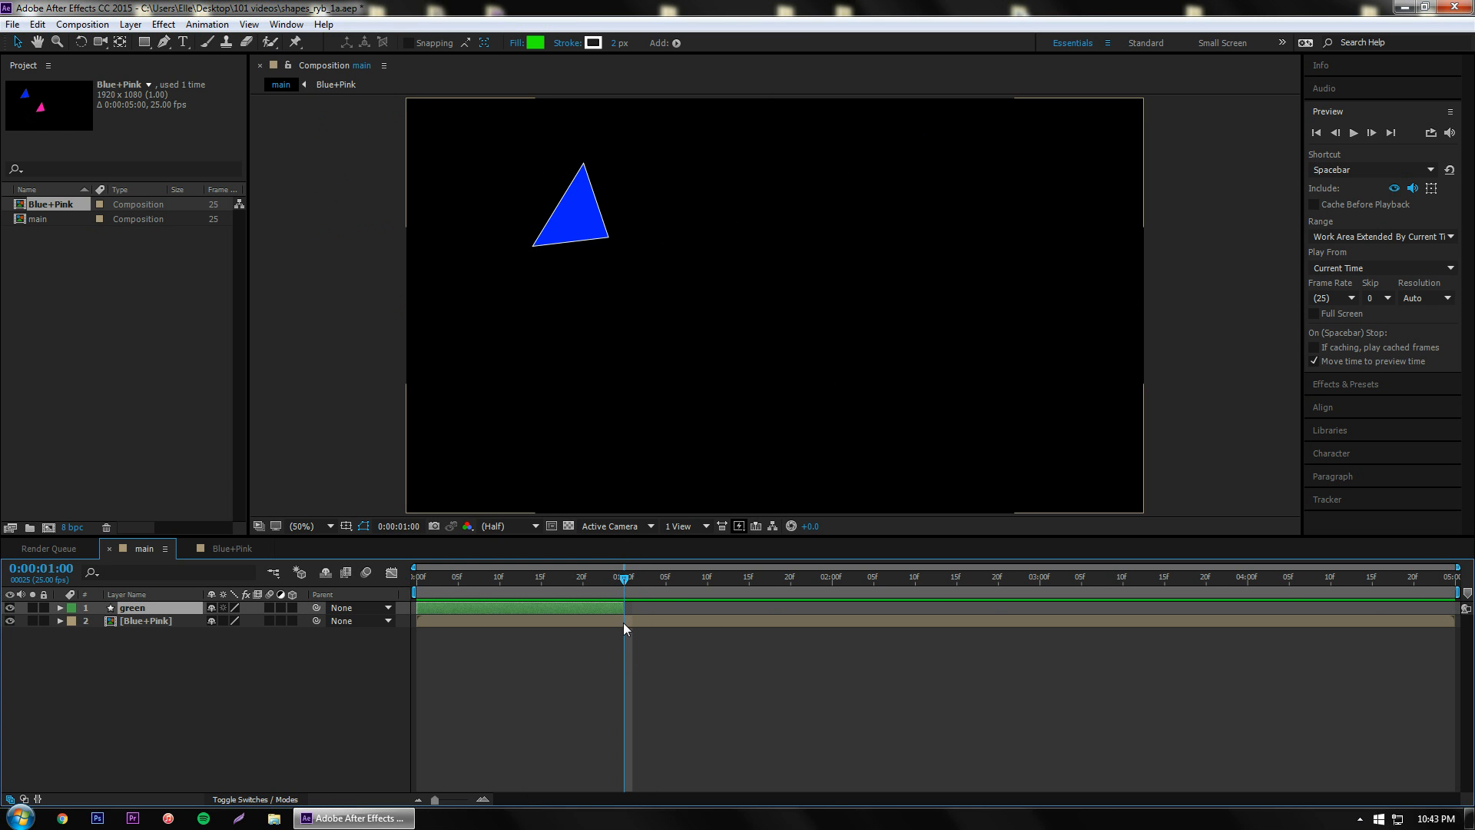
click(1329, 621)
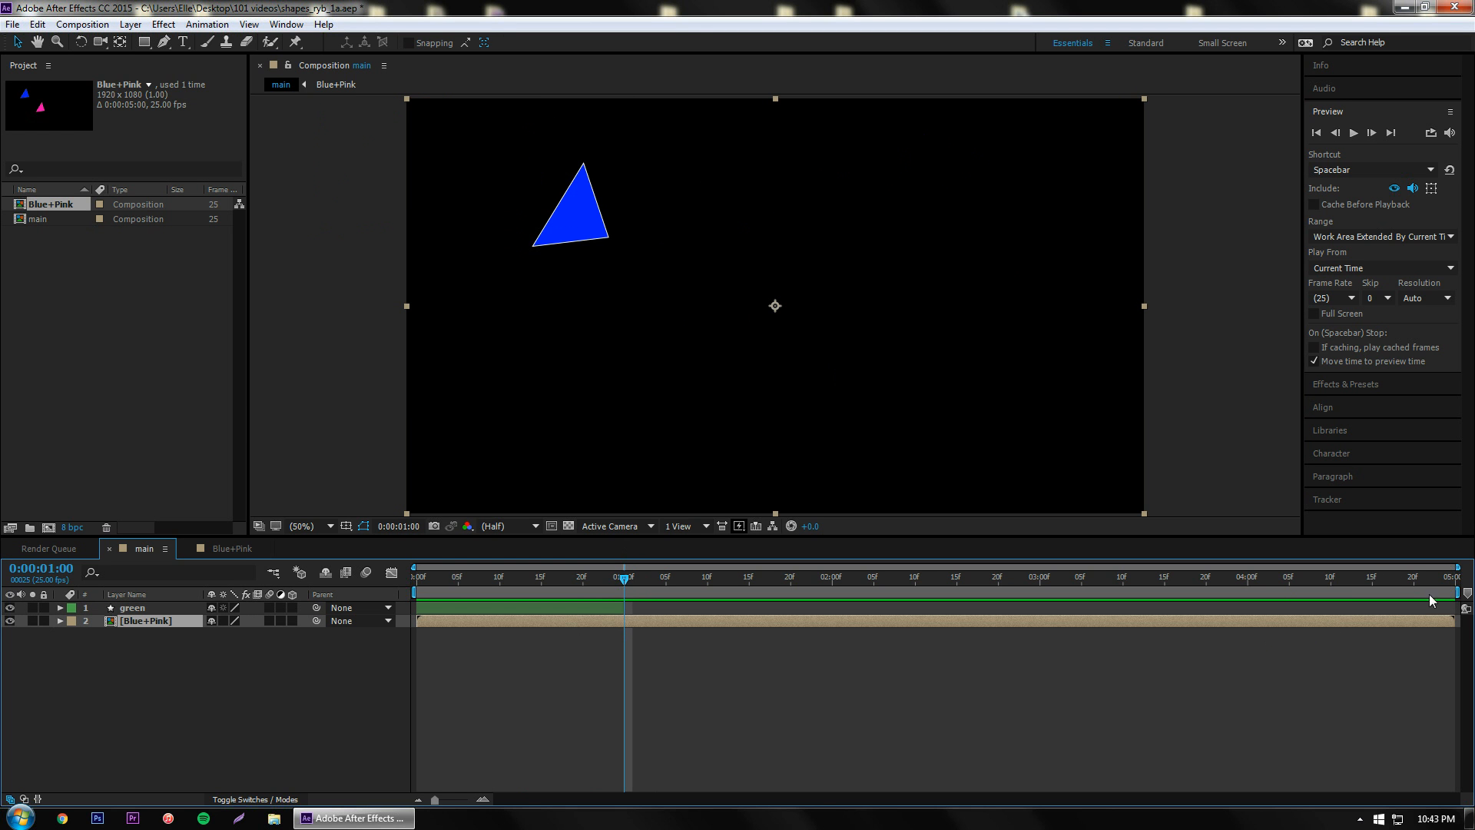
mouse_move(1453, 621)
mouse_down()
mouse_move(784, 611)
mouse_move(625, 624)
mouse_move(611, 583)
mouse_move(1466, 623)
mouse_up()
drag(627, 607, 1454, 607)
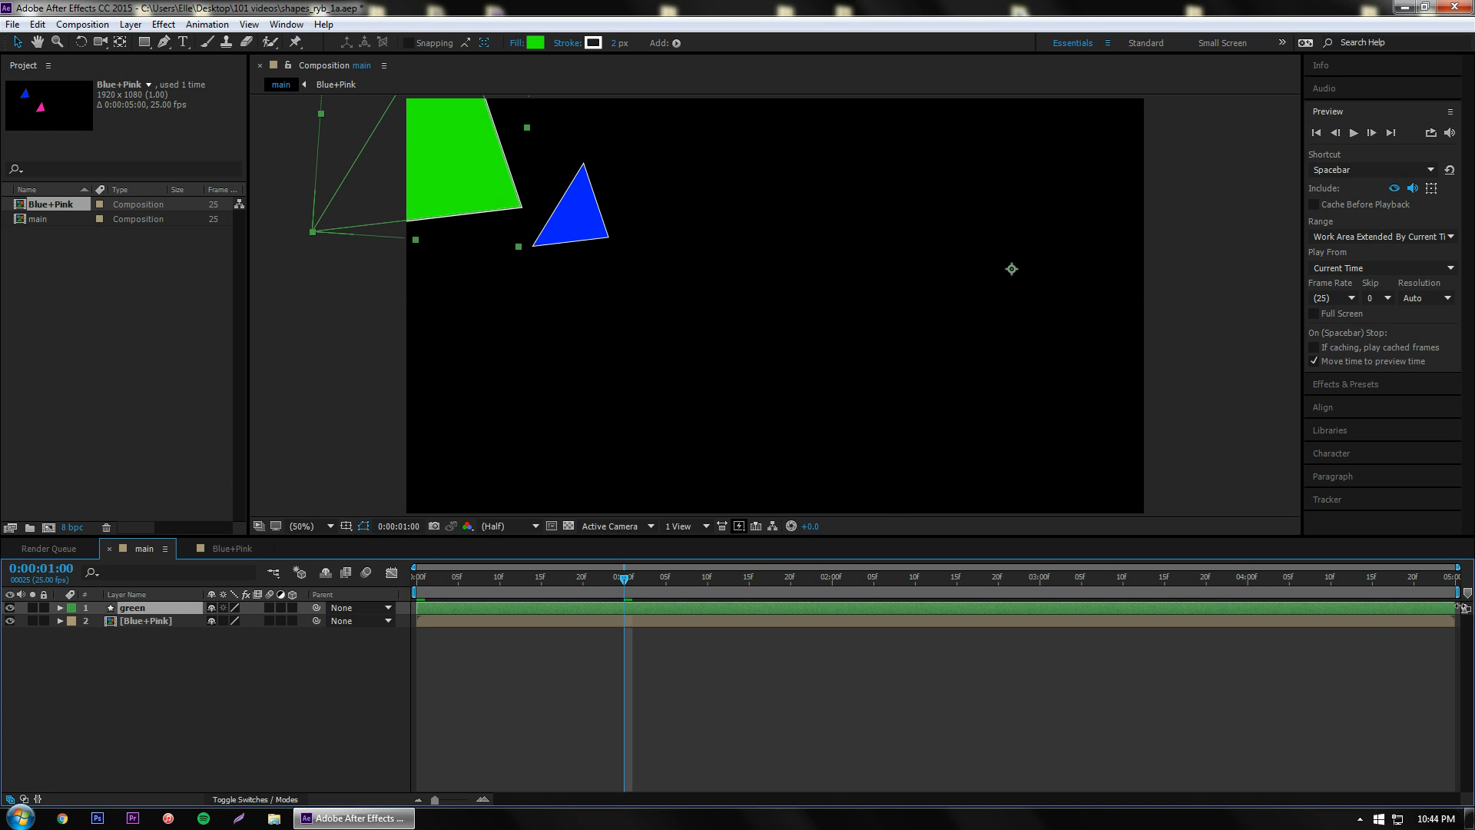
Step: Move to 0:00:00:17, extend the pink layer back to the end of the Blue+Pink composition, and return to main
drag(420, 578, 557, 581)
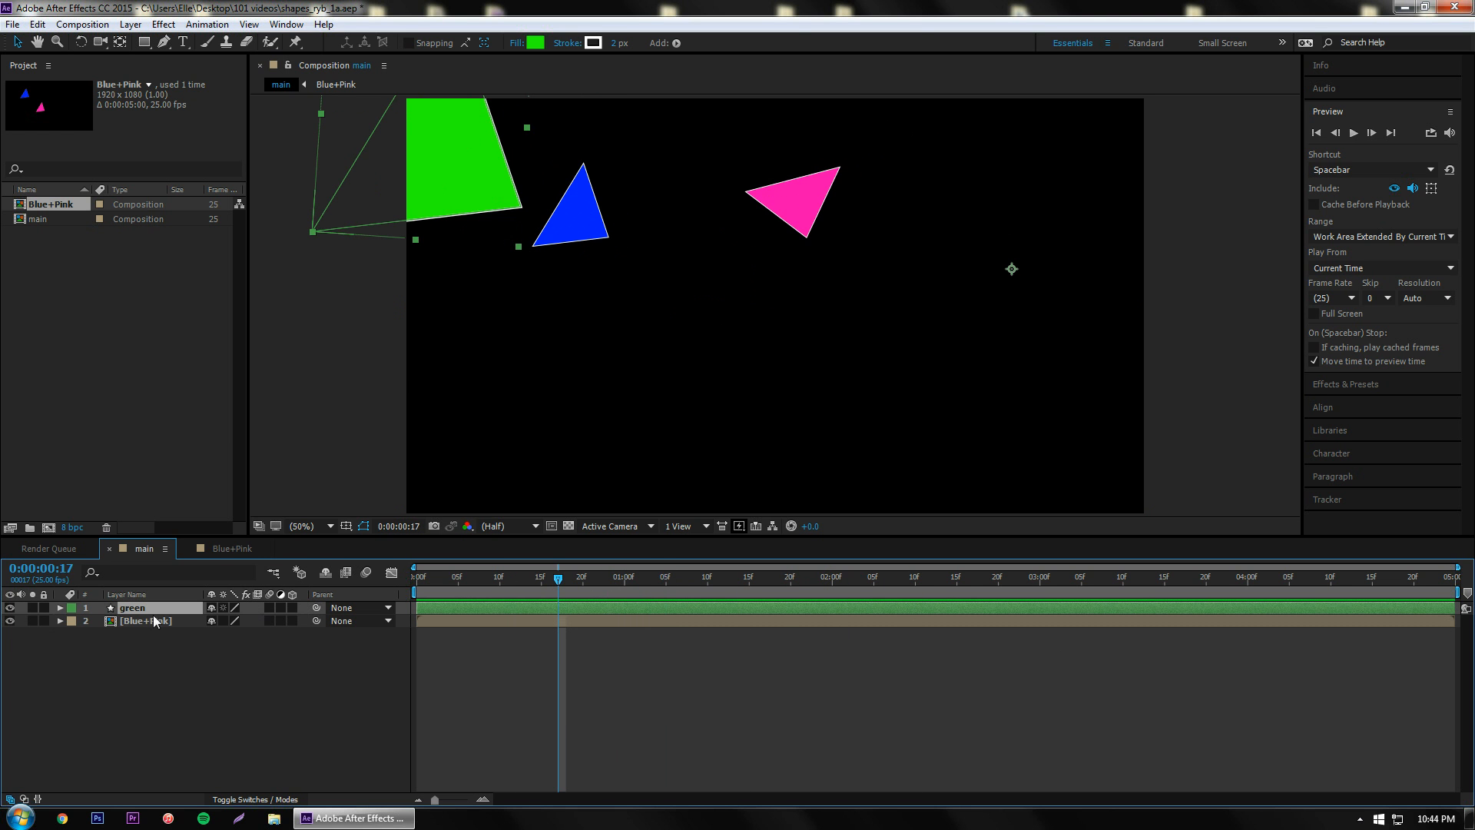
click(217, 550)
drag(623, 610, 1454, 609)
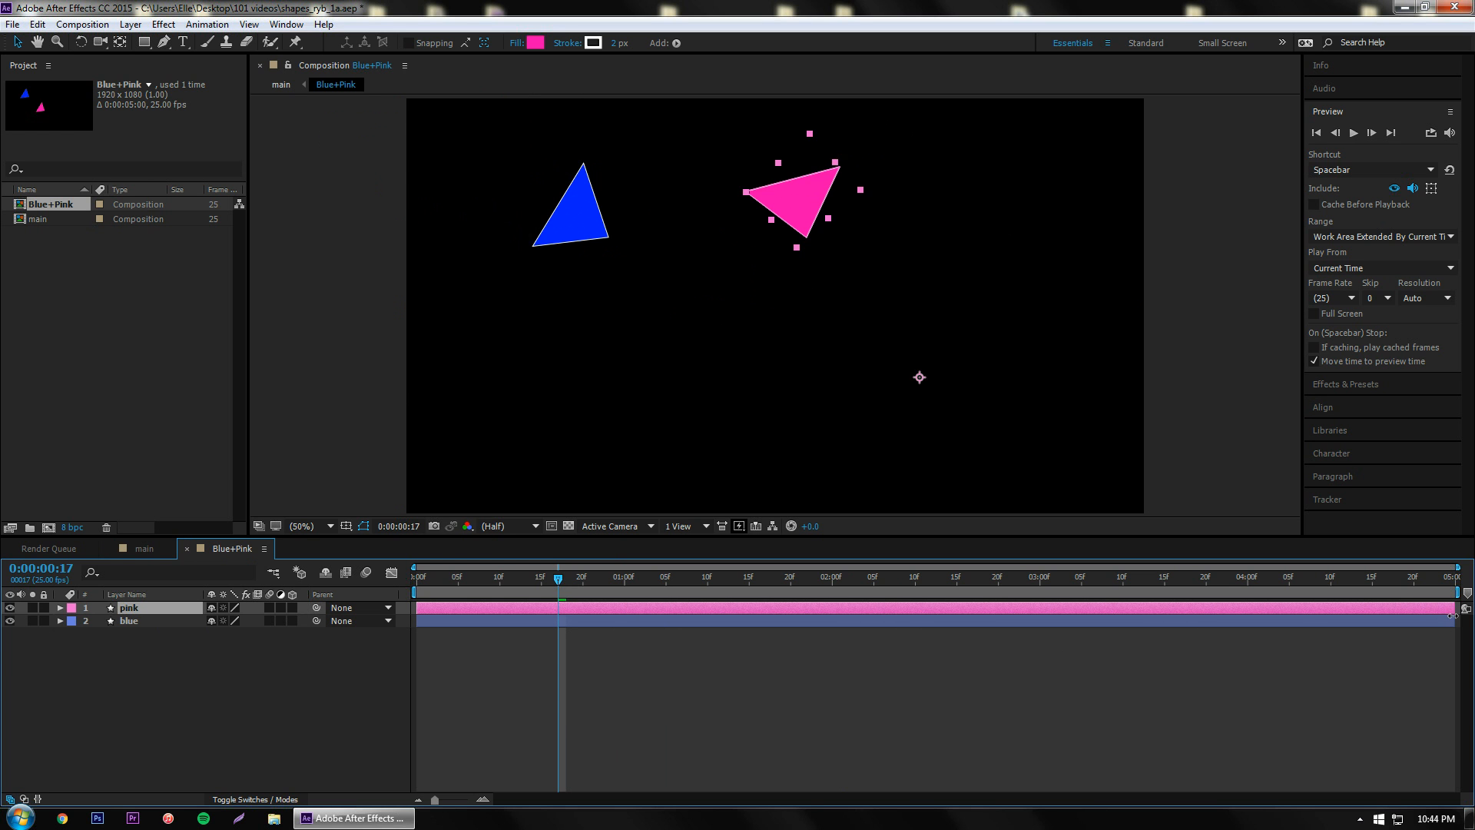
click(262, 687)
click(149, 549)
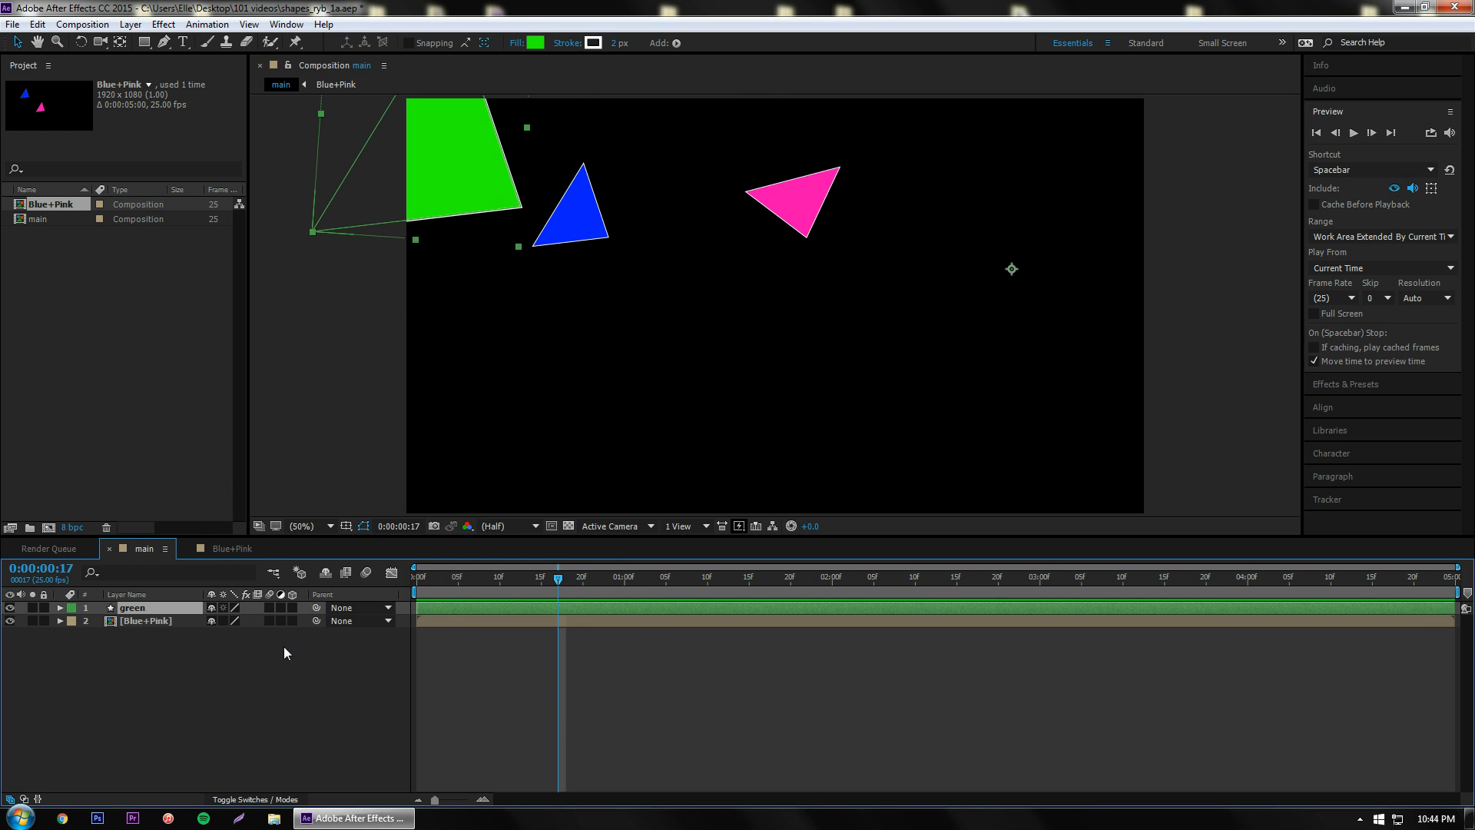
Step: Set the nested Blue+Pink layer's position to 960, 1096 and its rotation to 1° in main
click(169, 620)
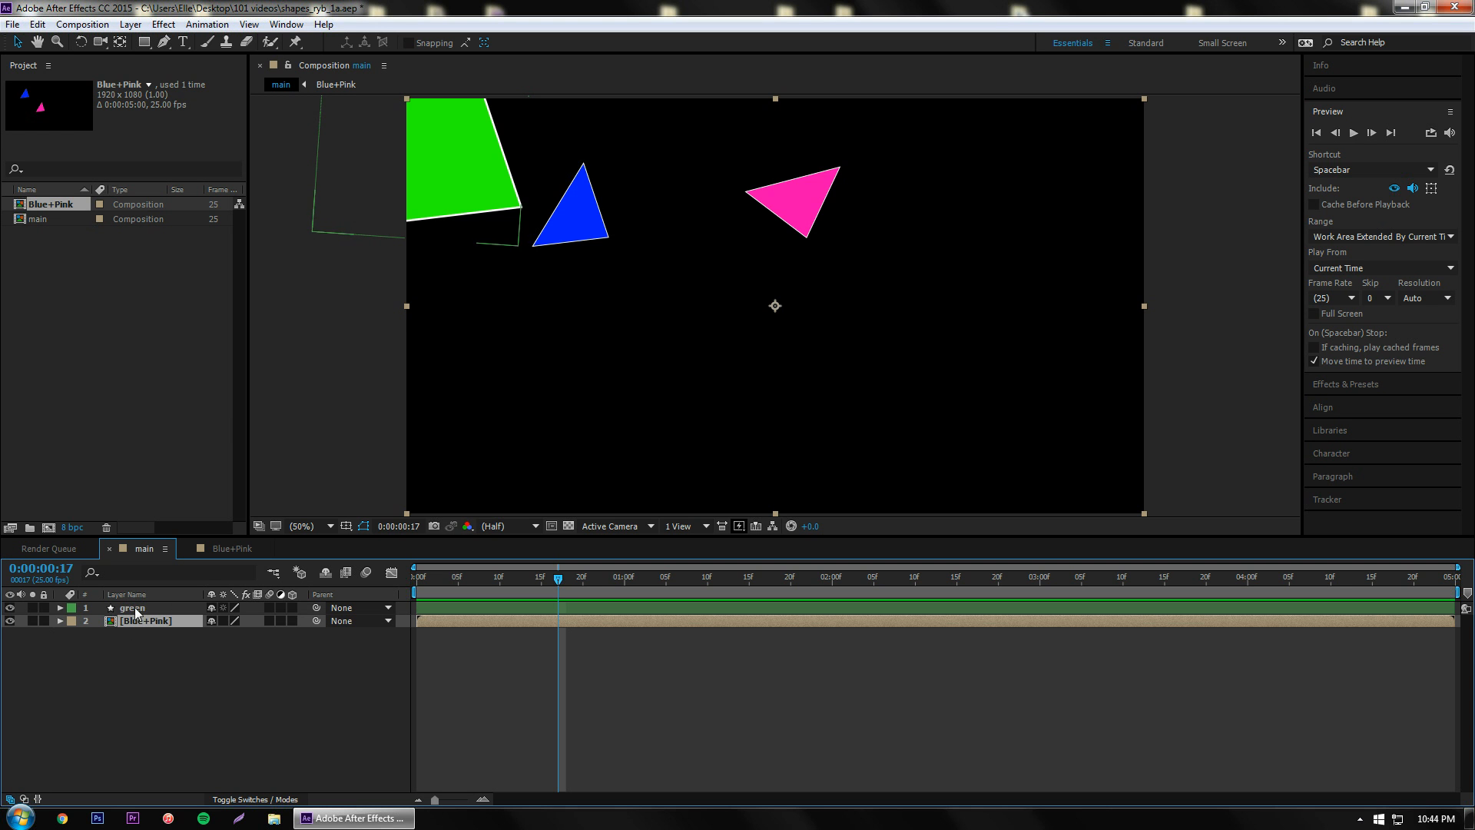
click(59, 621)
click(73, 634)
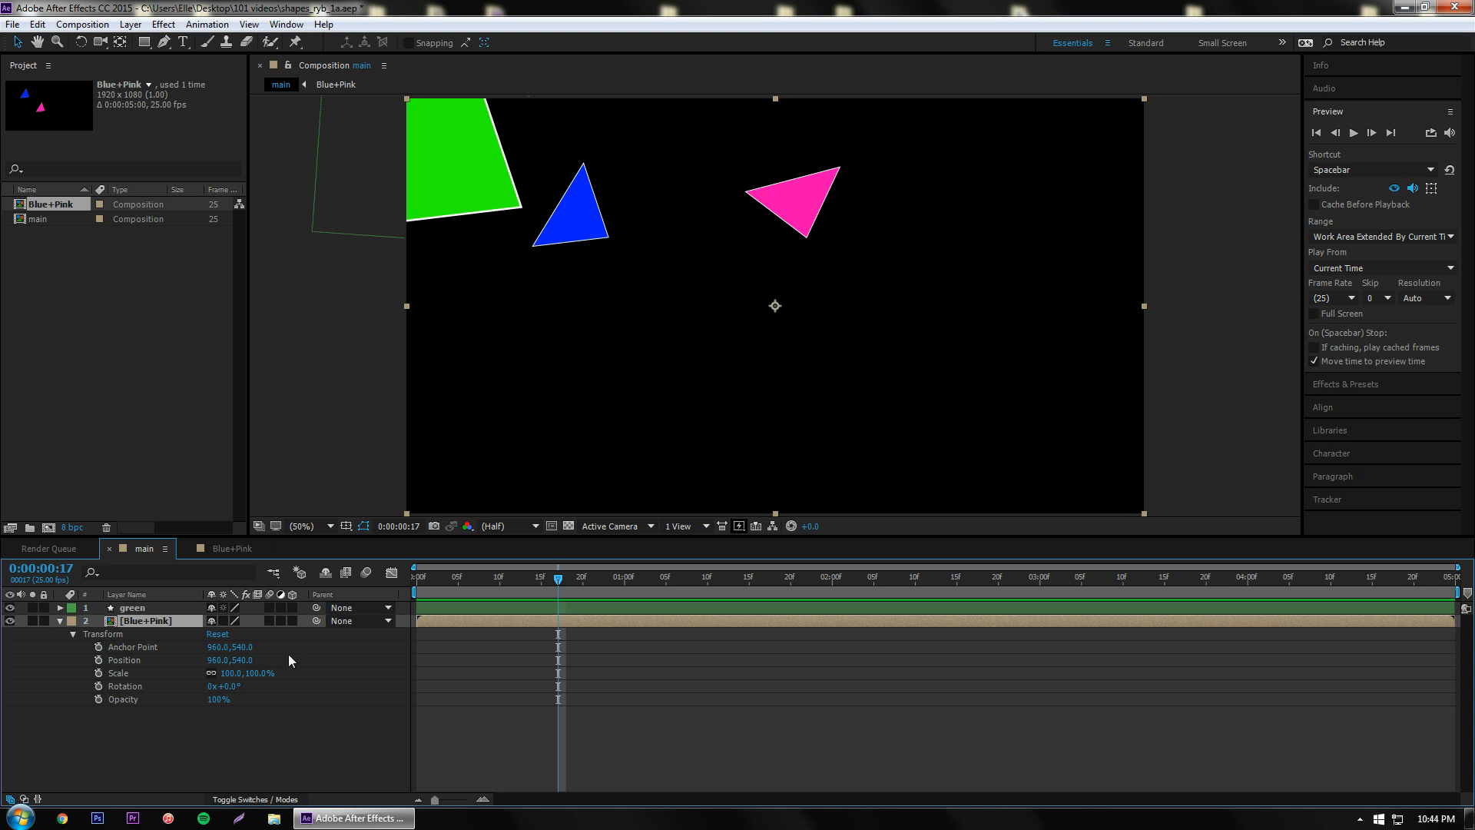
drag(244, 660, 682, 659)
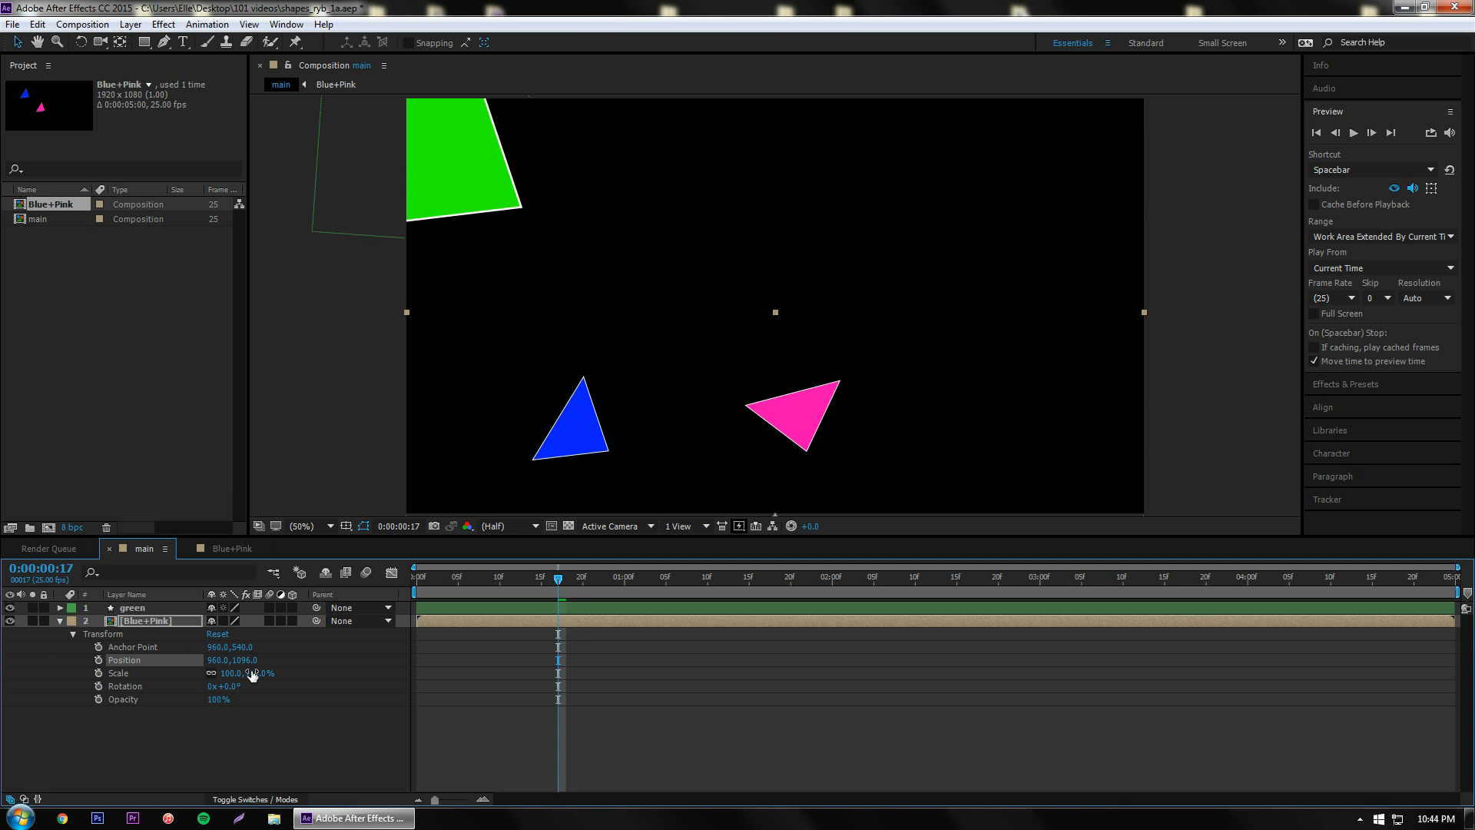
drag(231, 690, 193, 661)
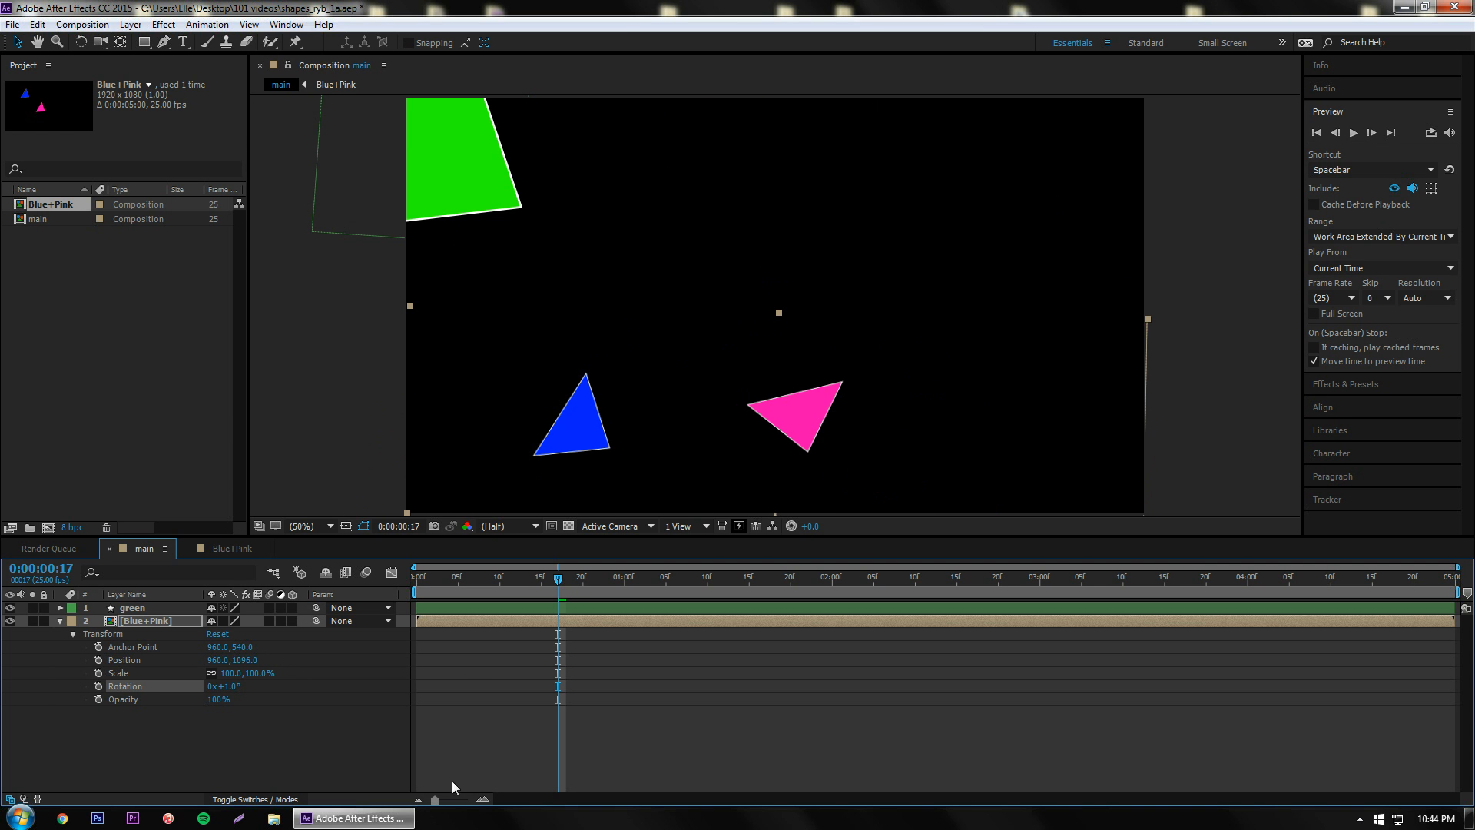
click(459, 633)
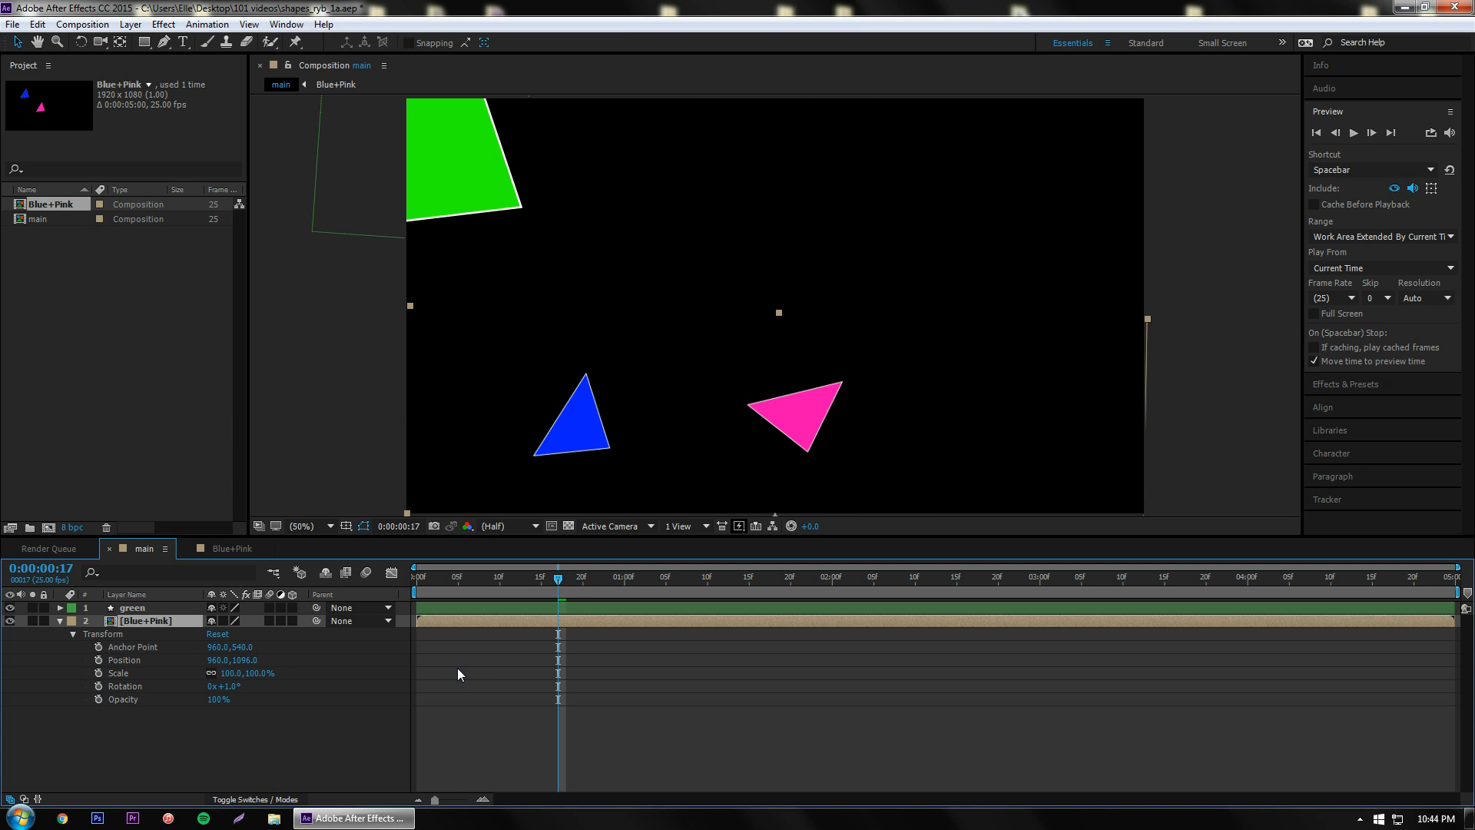
Step: View the layers inside the Blue+Pink composition, return to main and try to raise the nested layer's opacity
double_click(480, 616)
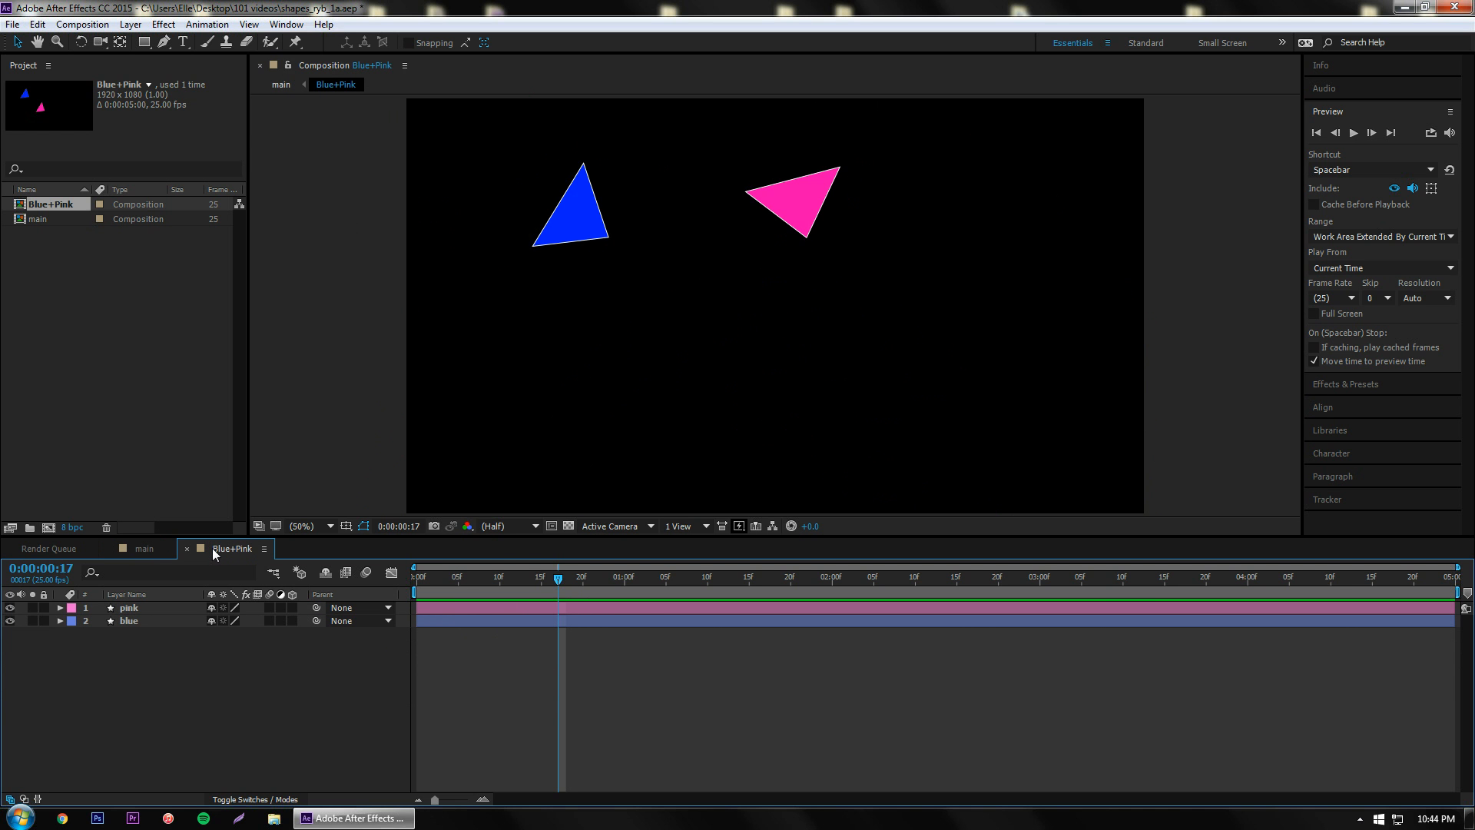
click(146, 549)
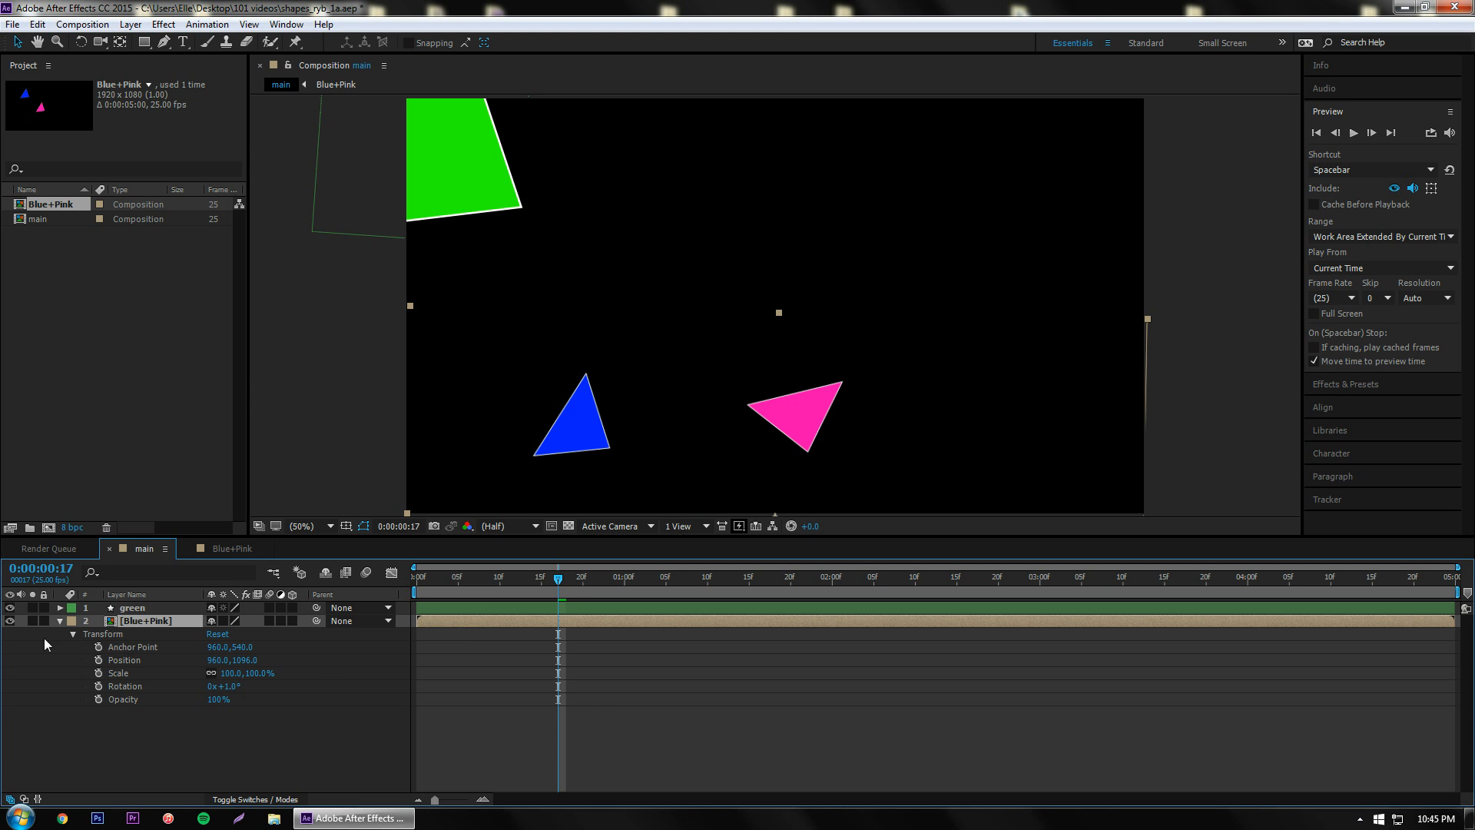
drag(223, 701, 343, 712)
click(310, 622)
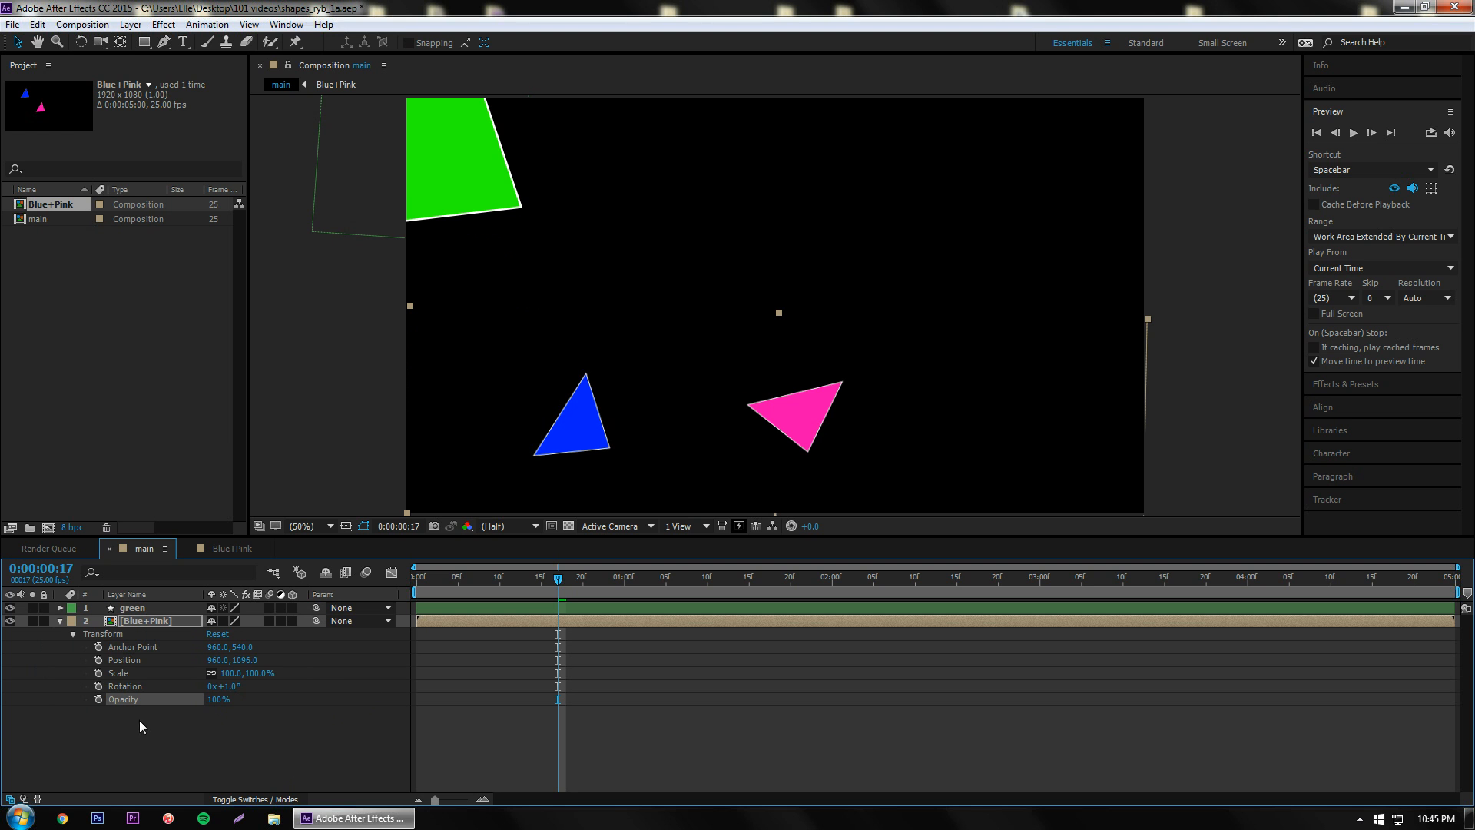
Step: Apply the Bulge distortion effect to the Blue+Pink layer, with radii of about 508 horizontal and 199 vertical, centered at about 631, 262
click(127, 624)
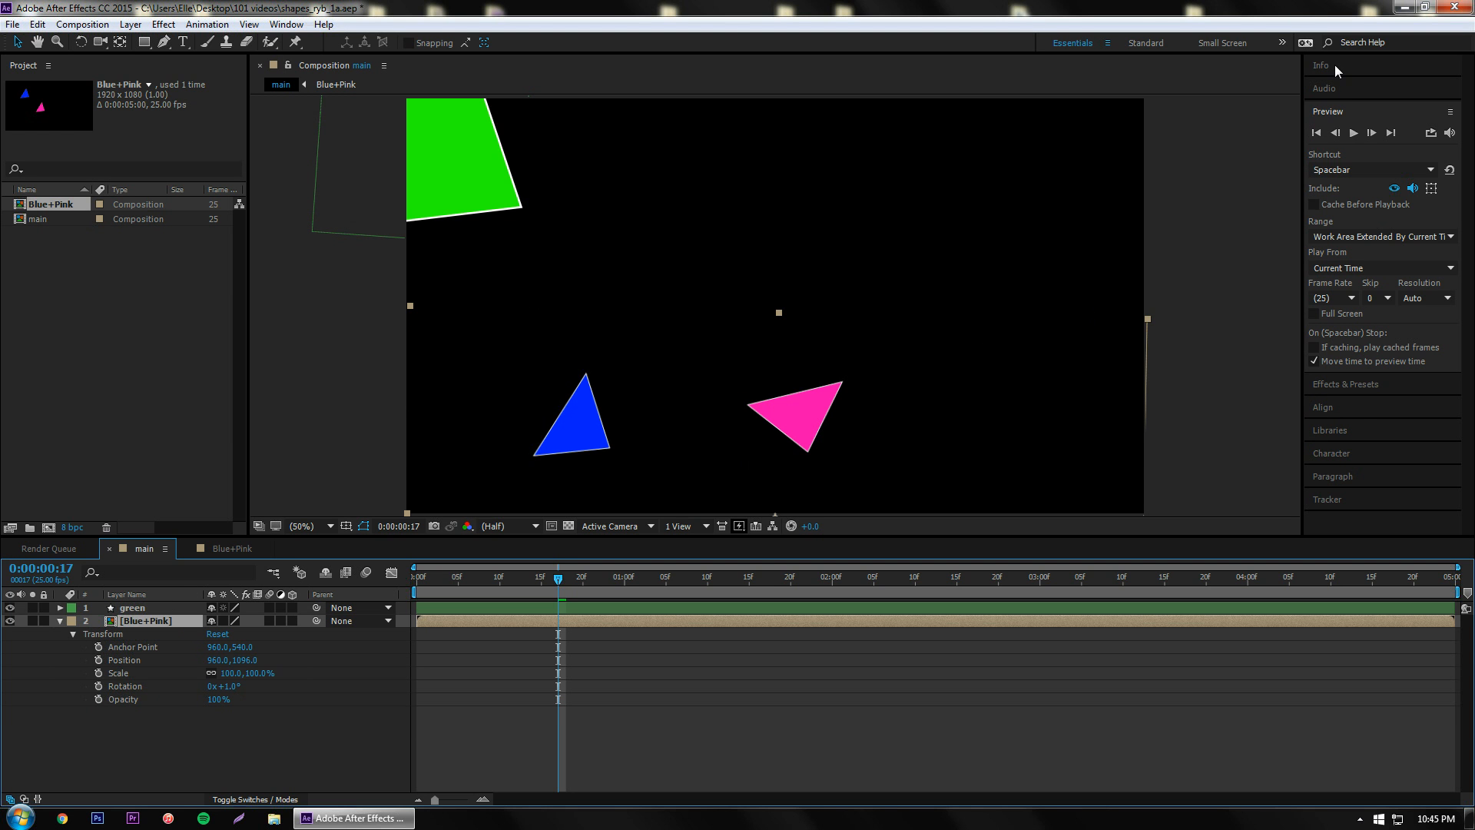
click(1372, 387)
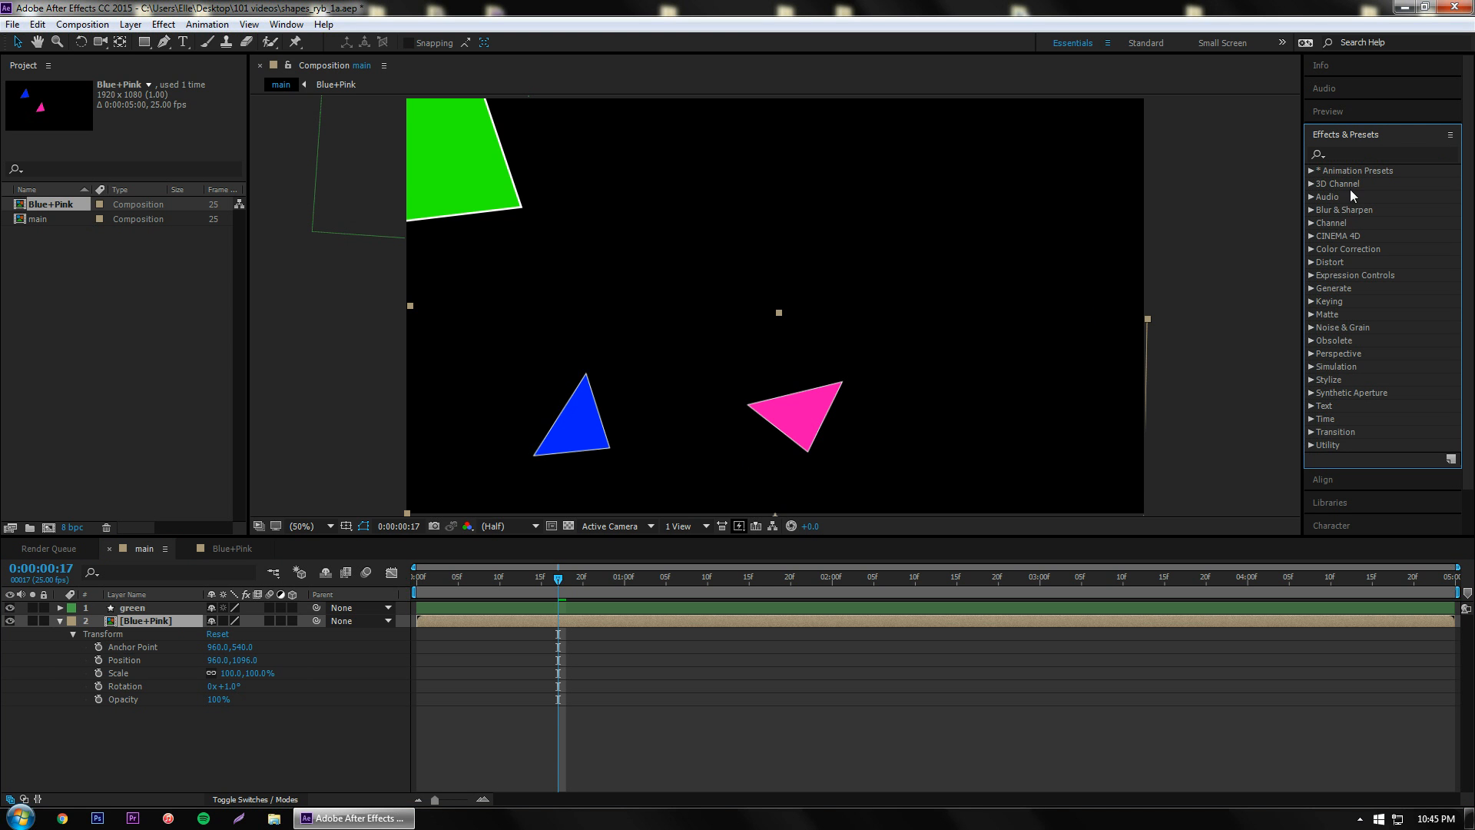
click(1311, 289)
click(1311, 262)
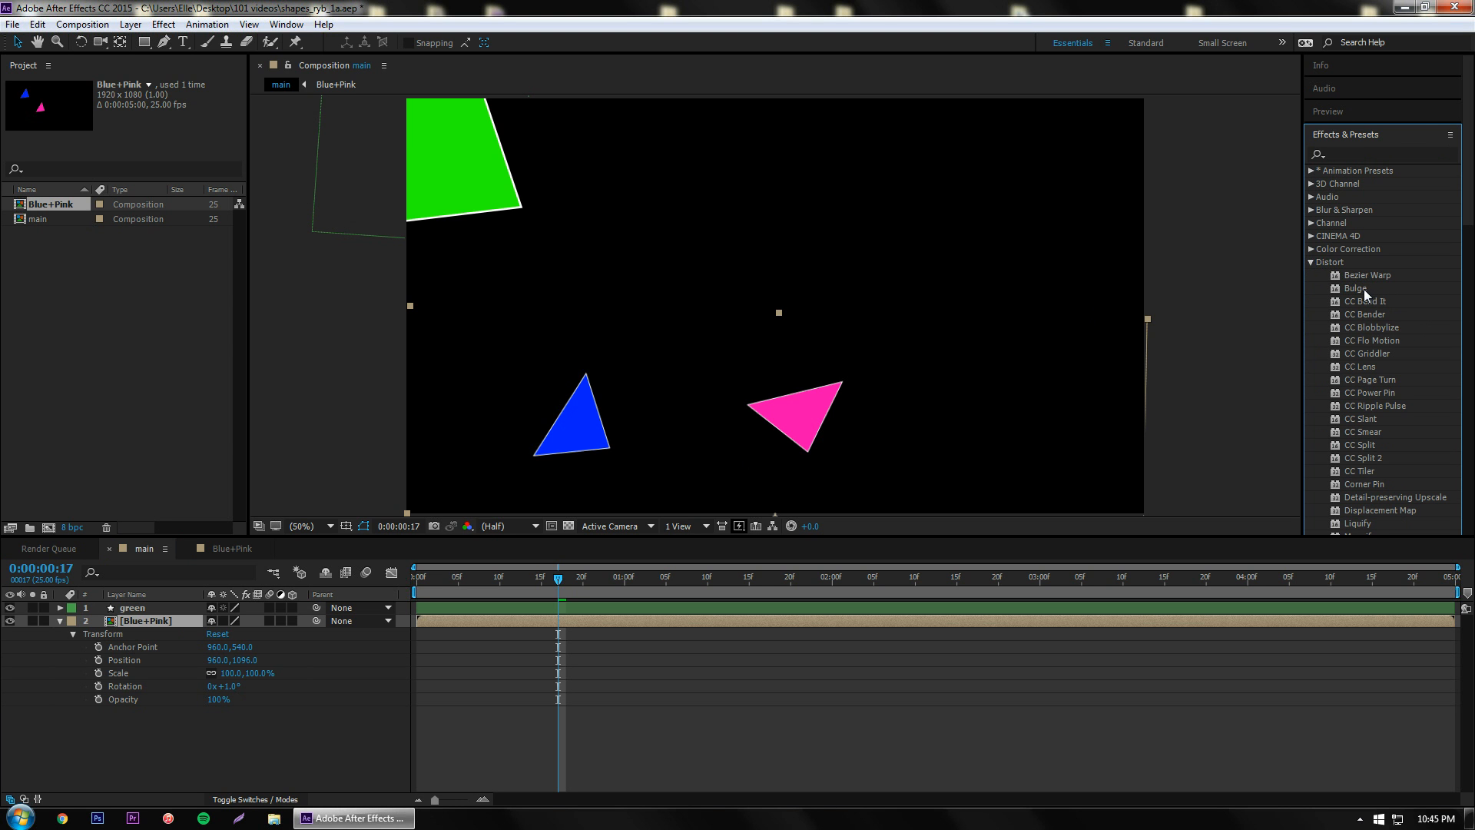
drag(1364, 289, 671, 419)
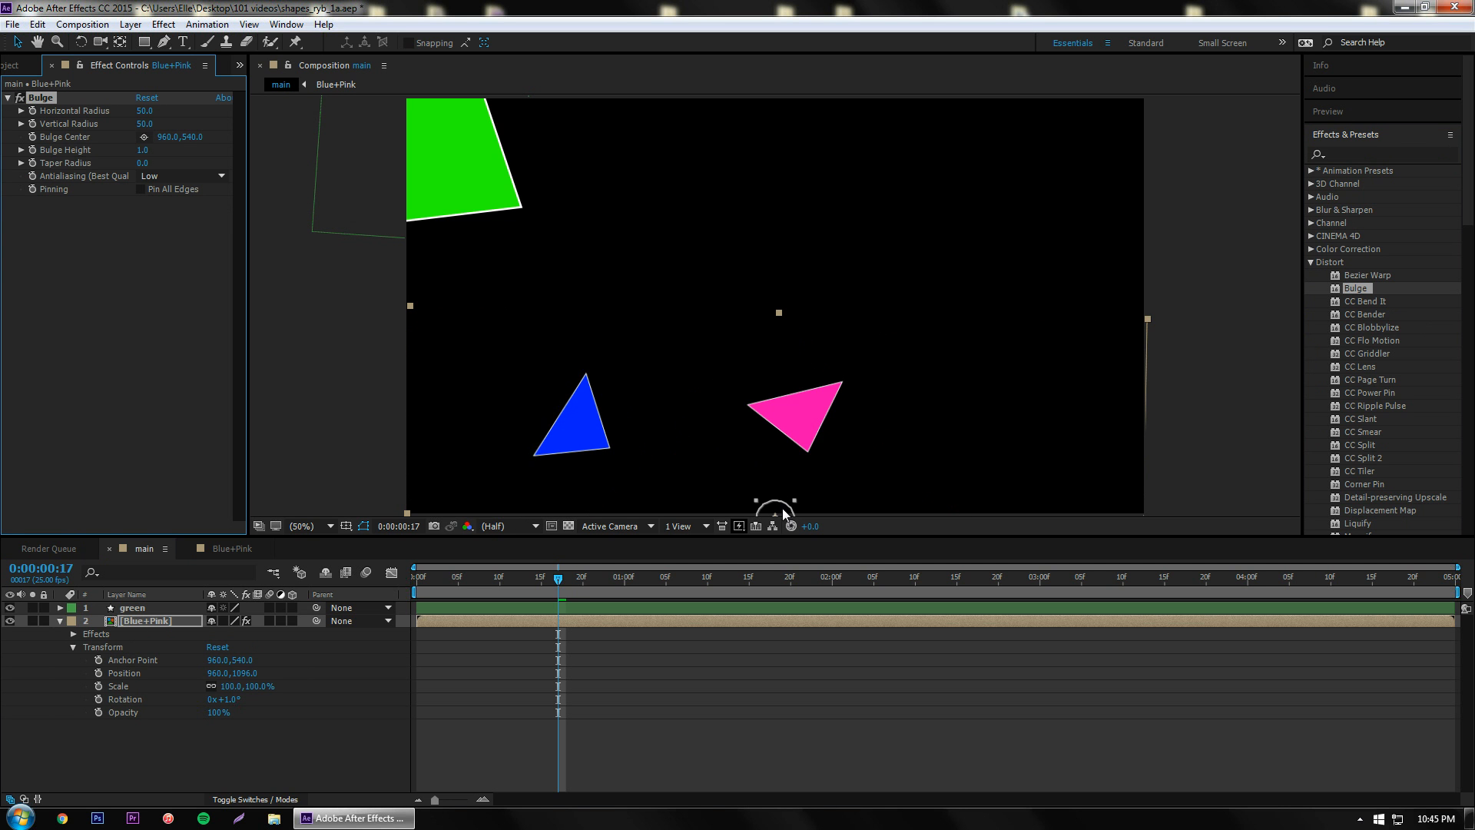
drag(784, 514, 601, 334)
drag(791, 415, 641, 415)
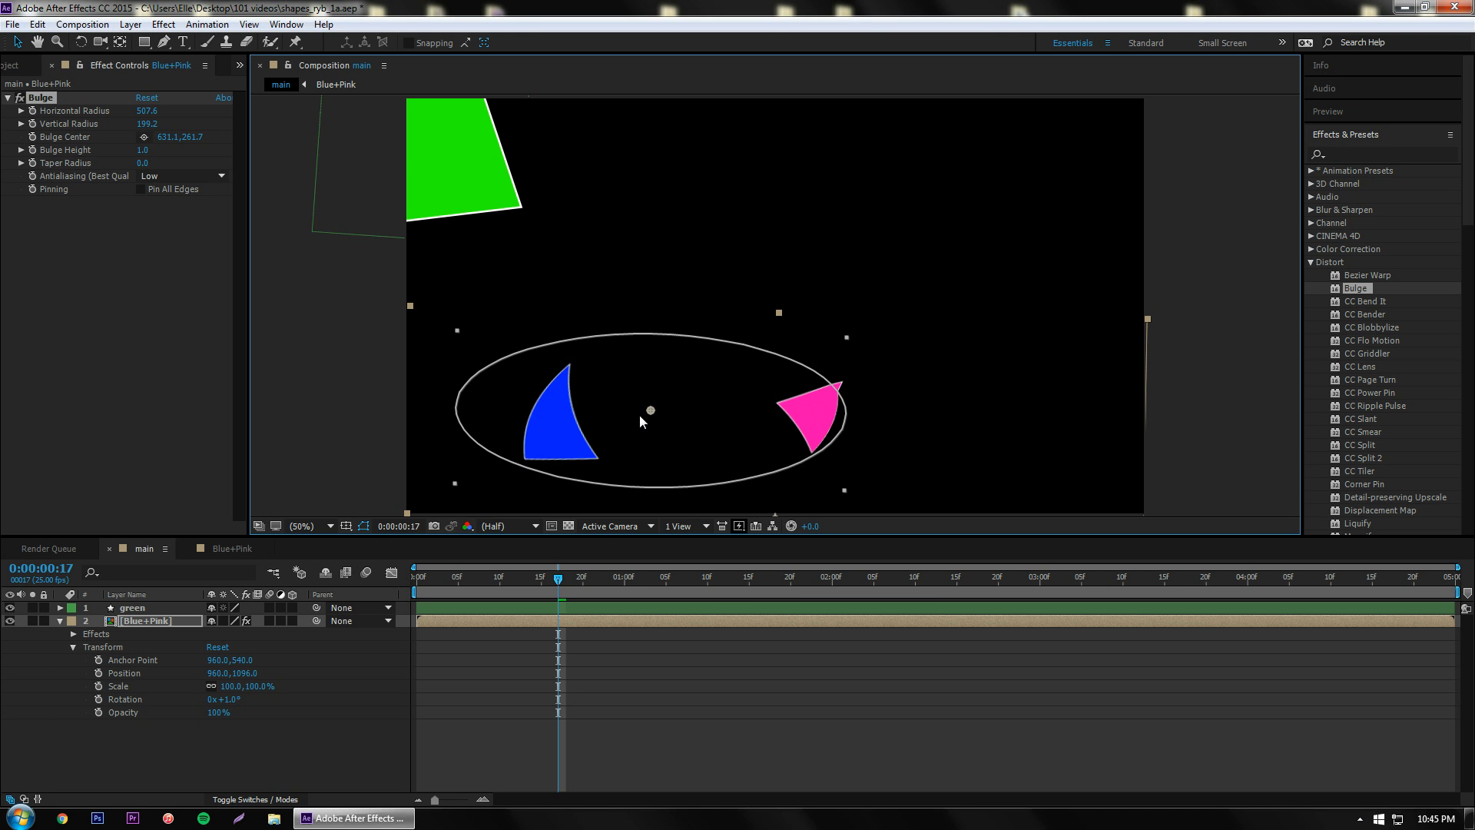
Step: Remove the Bulge effect from the Blue+Pink layer and collapse the layer's properties
key(Delete)
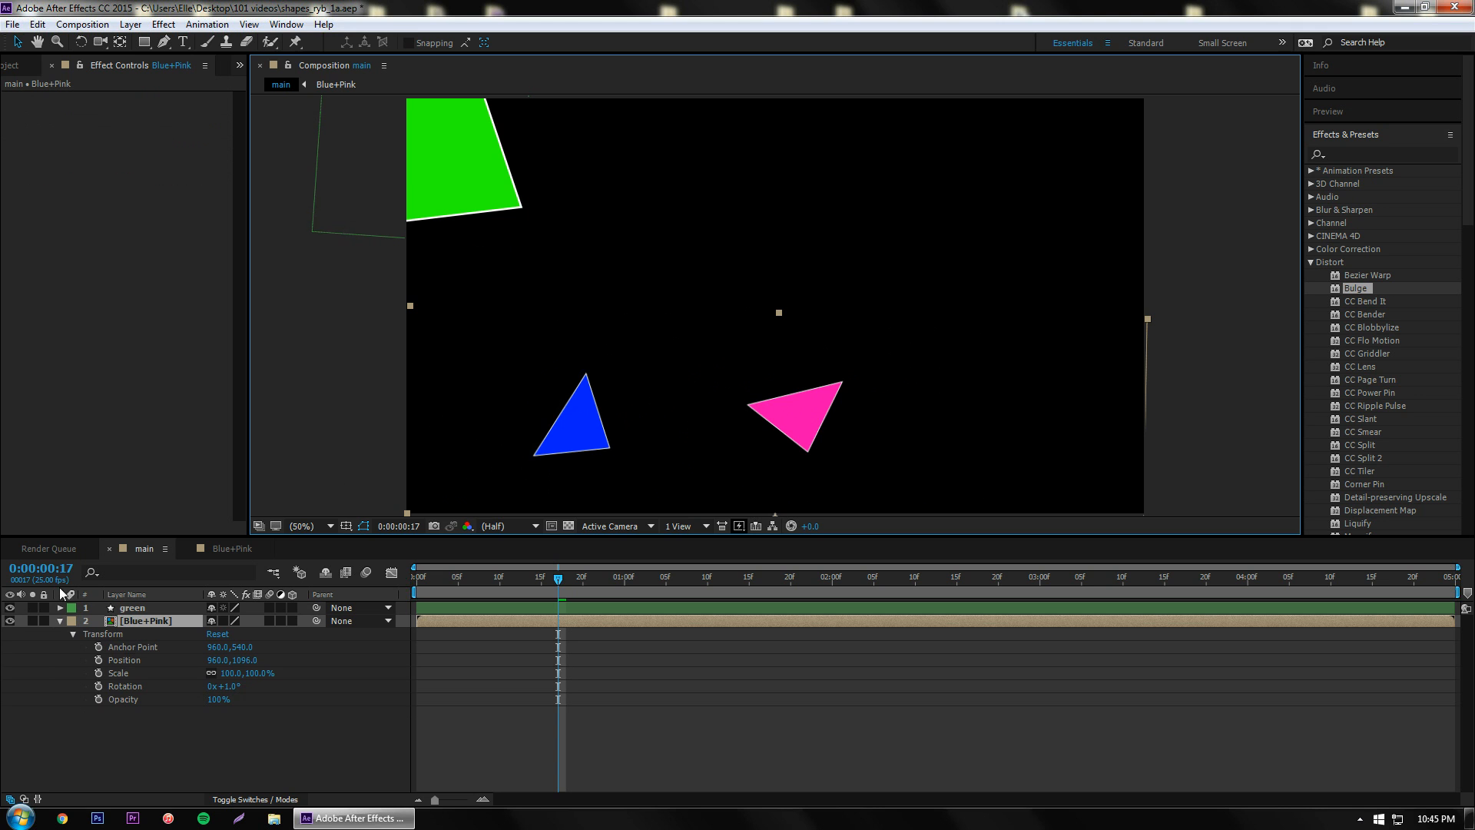
click(60, 620)
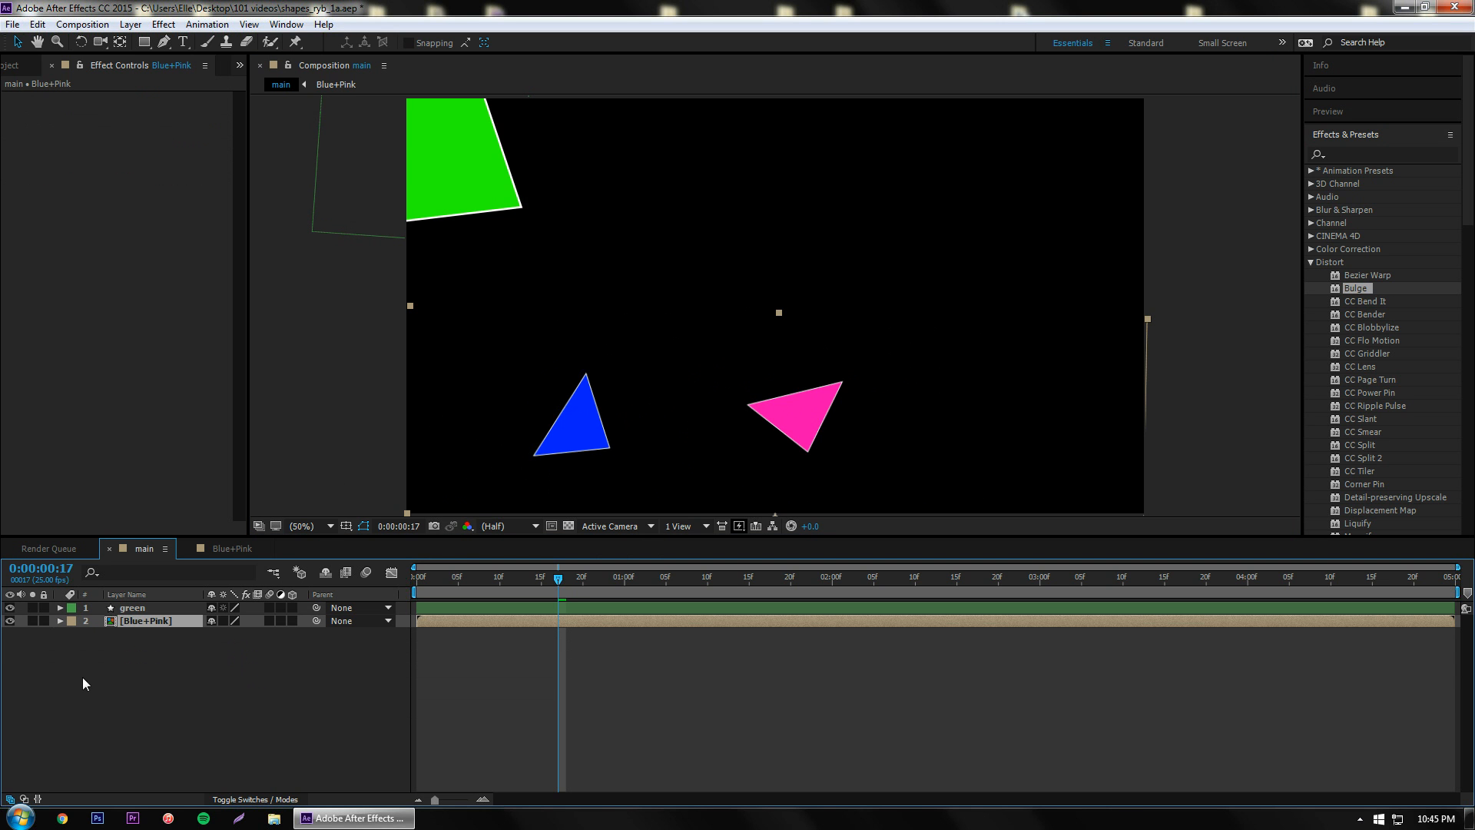
click(146, 650)
Step: Duplicate the green triangle layer in the main composition
click(146, 609)
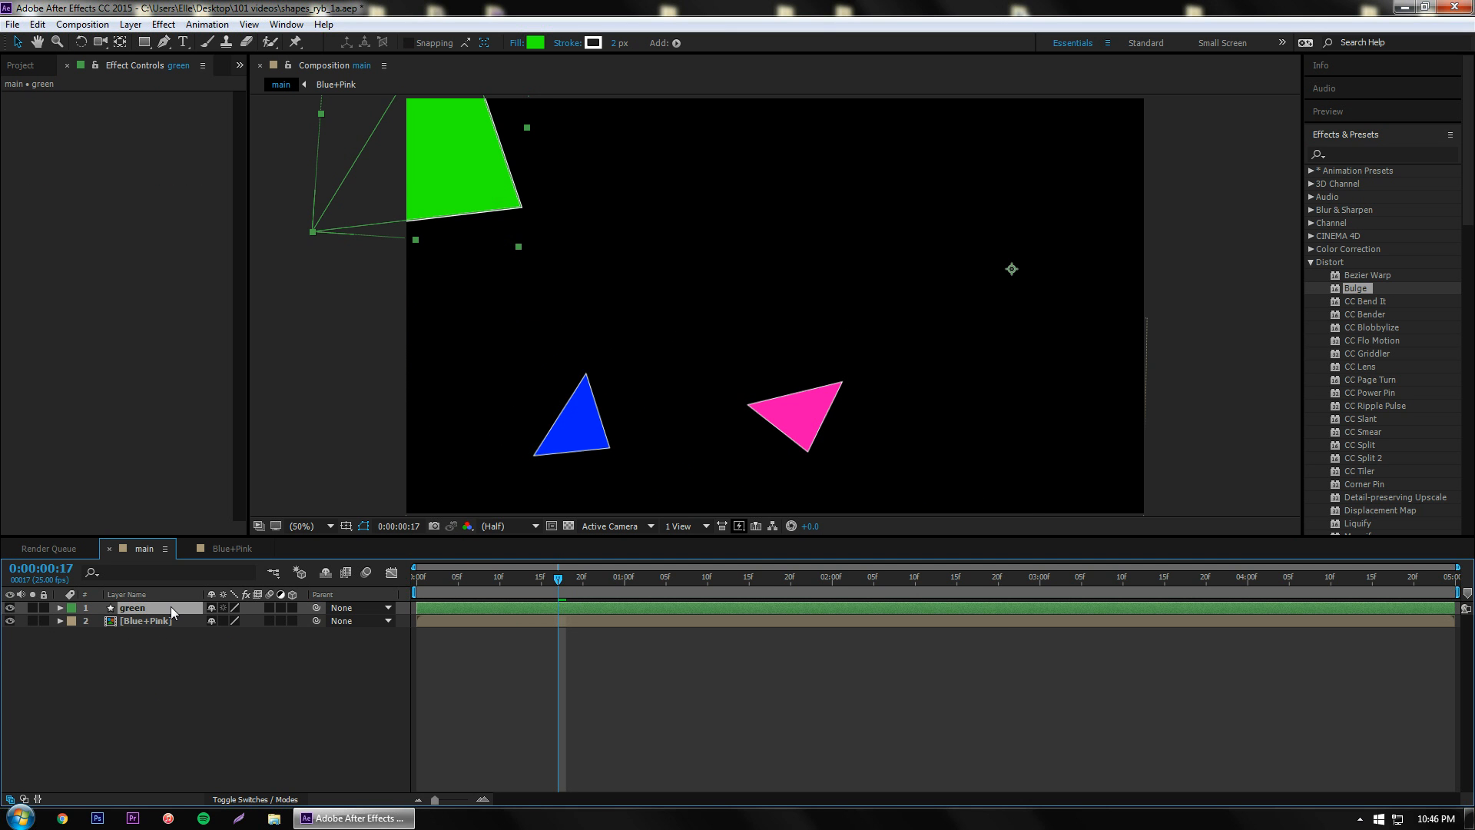
key(ctrl+d)
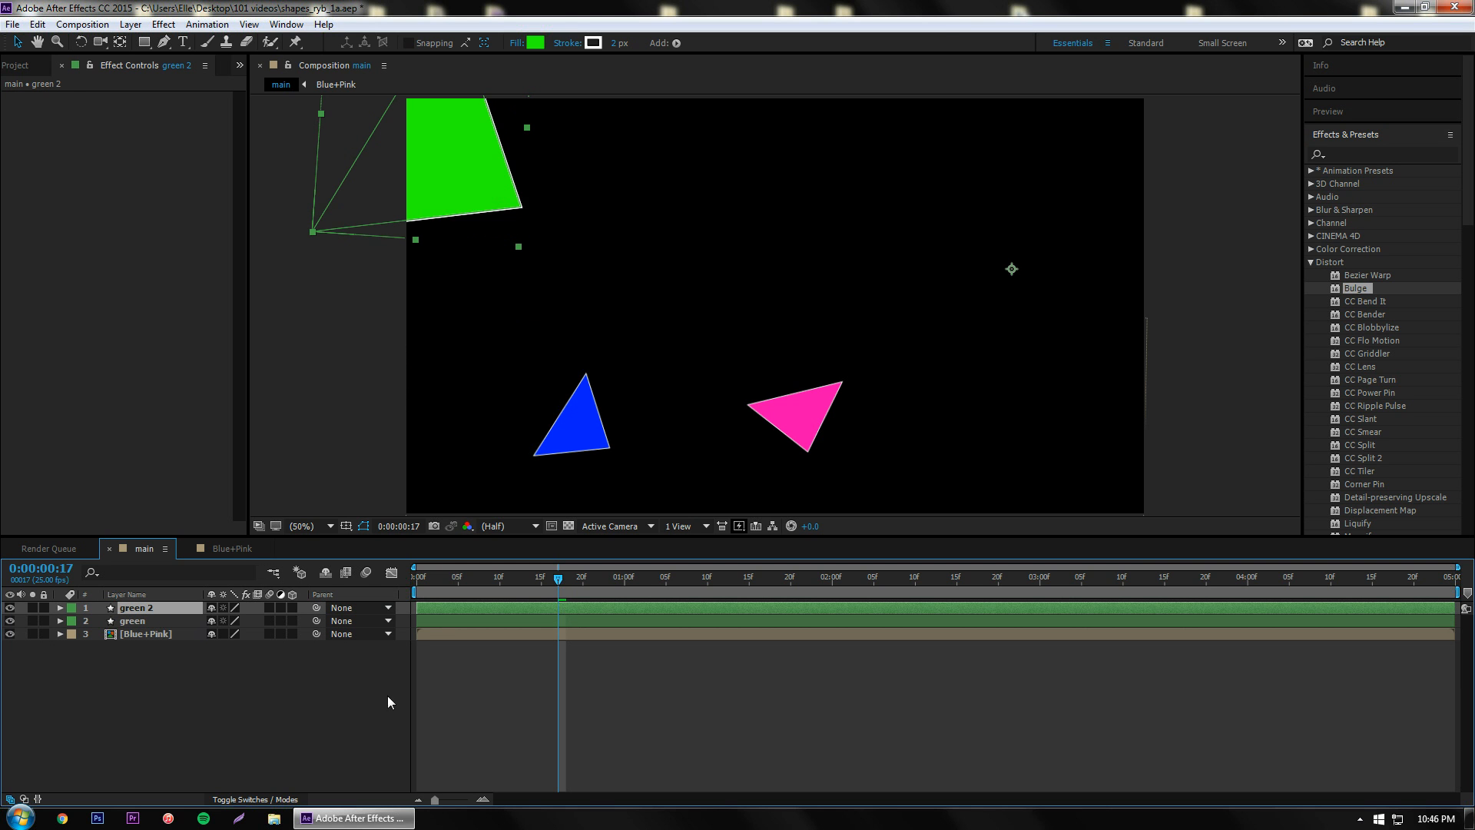
click(143, 633)
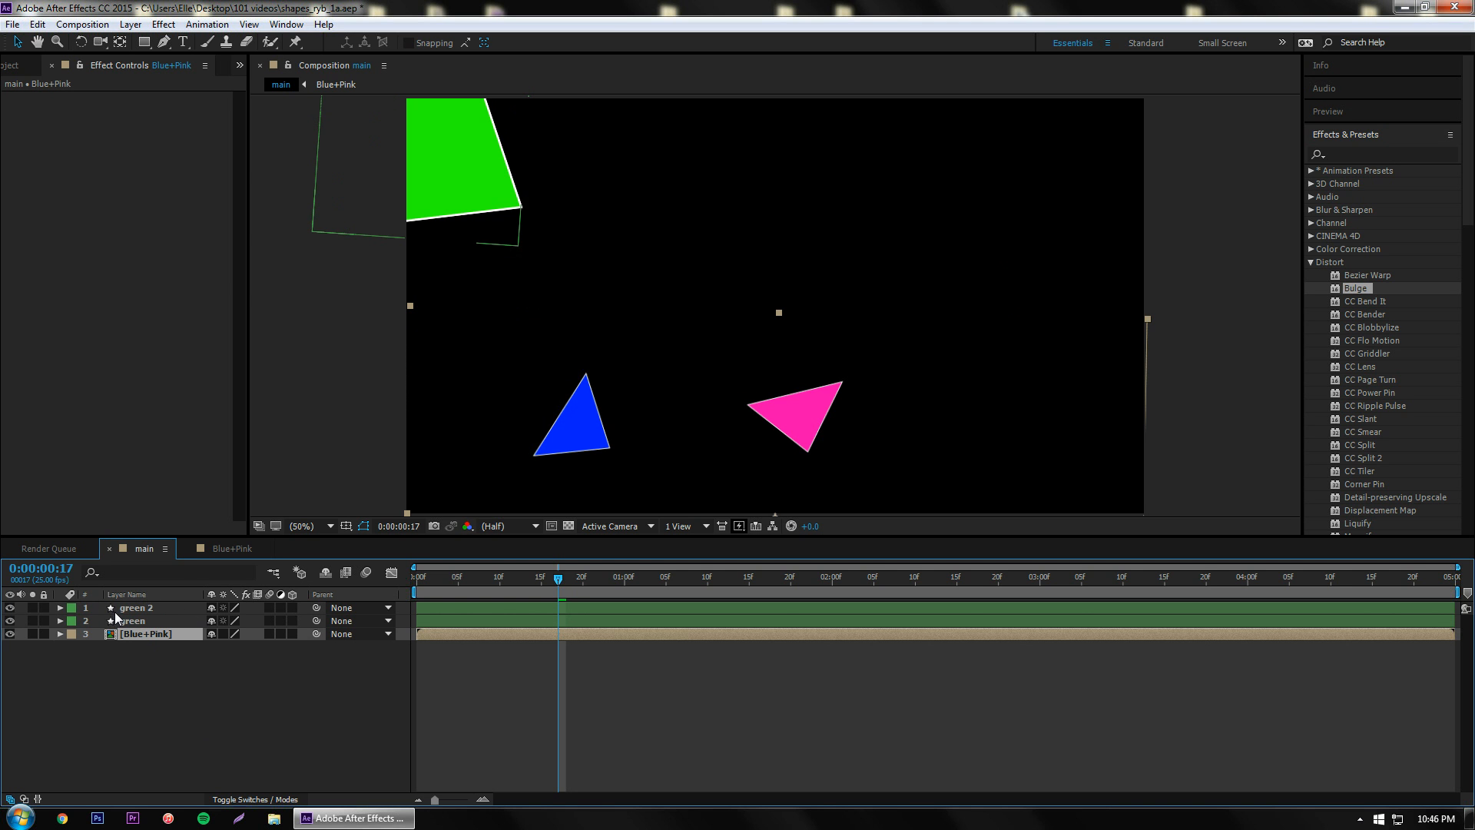
click(159, 618)
click(174, 607)
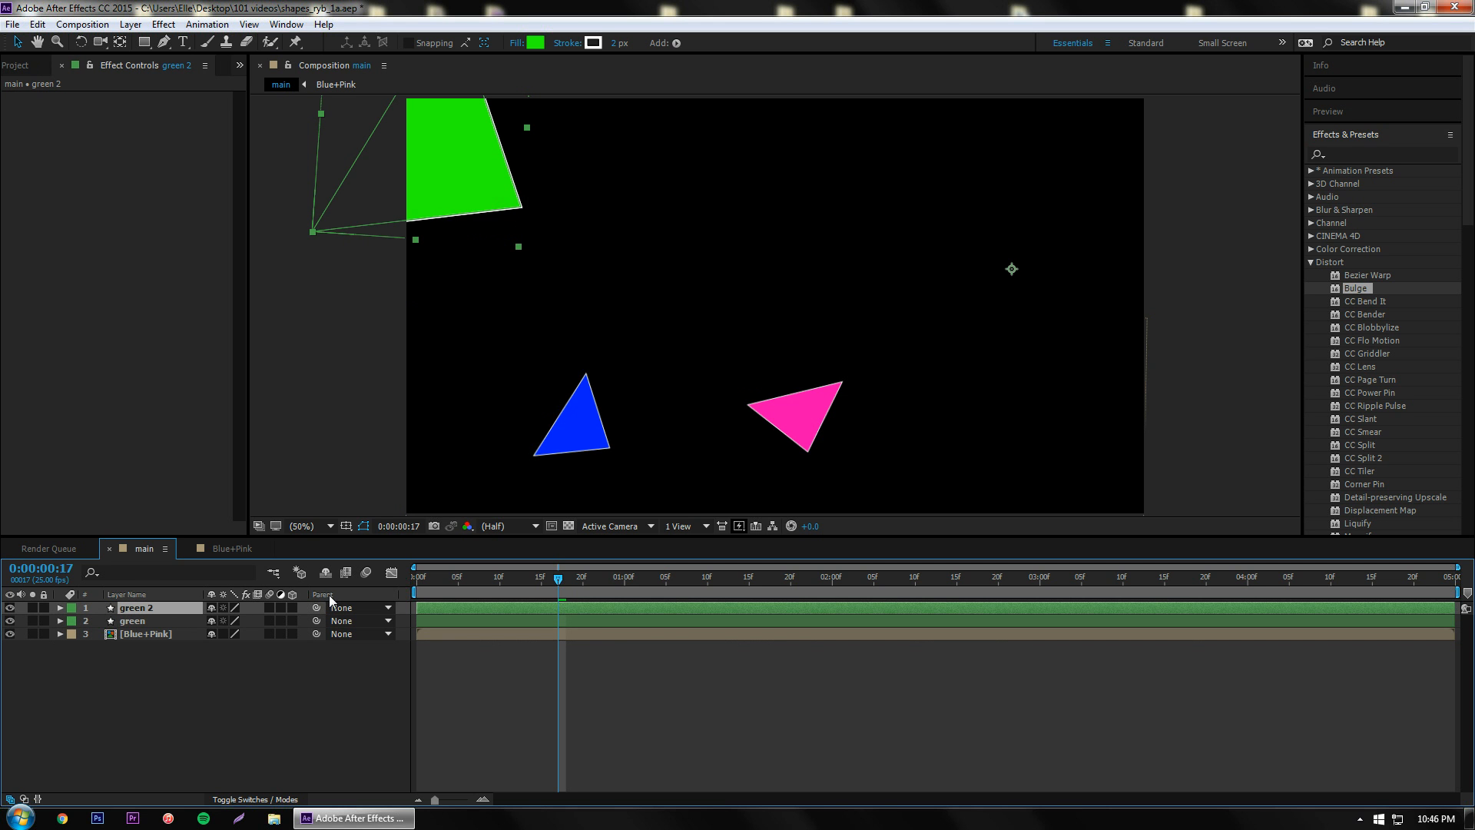
click(160, 621)
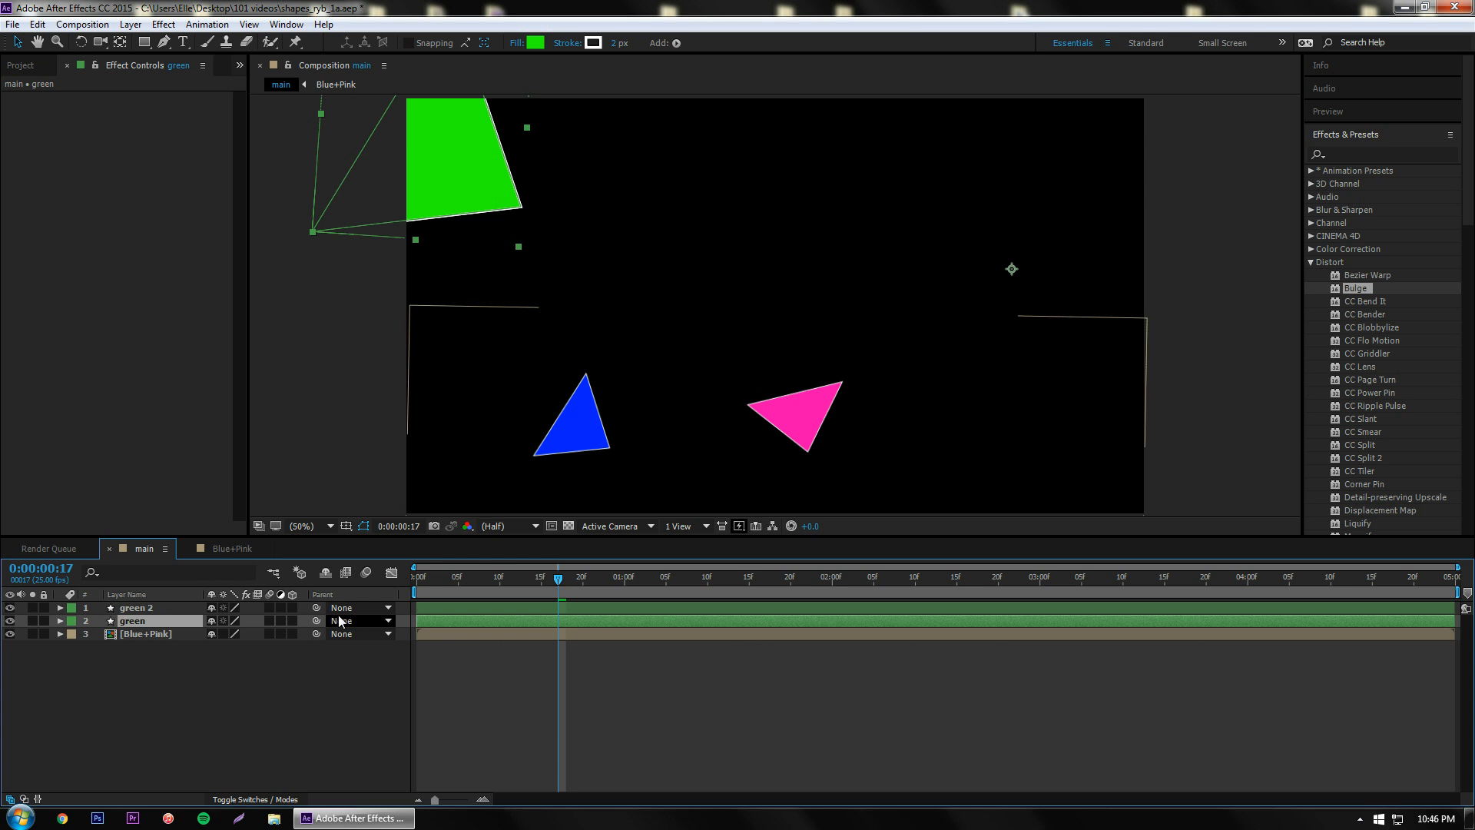
Step: Parent the green 2 layer to Blue+Pink, and parent the Blue+Pink layer to green
click(389, 610)
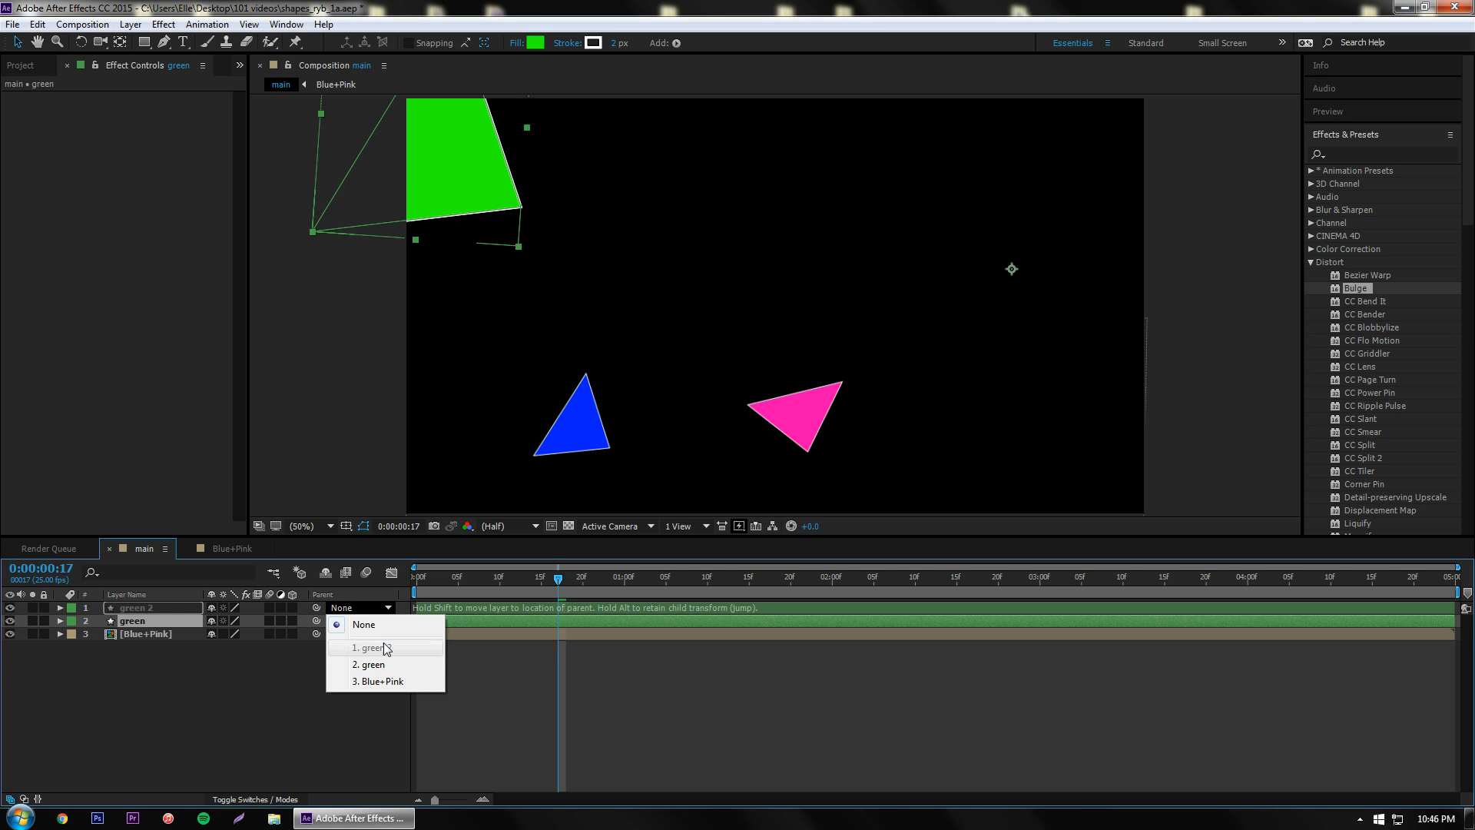
click(383, 682)
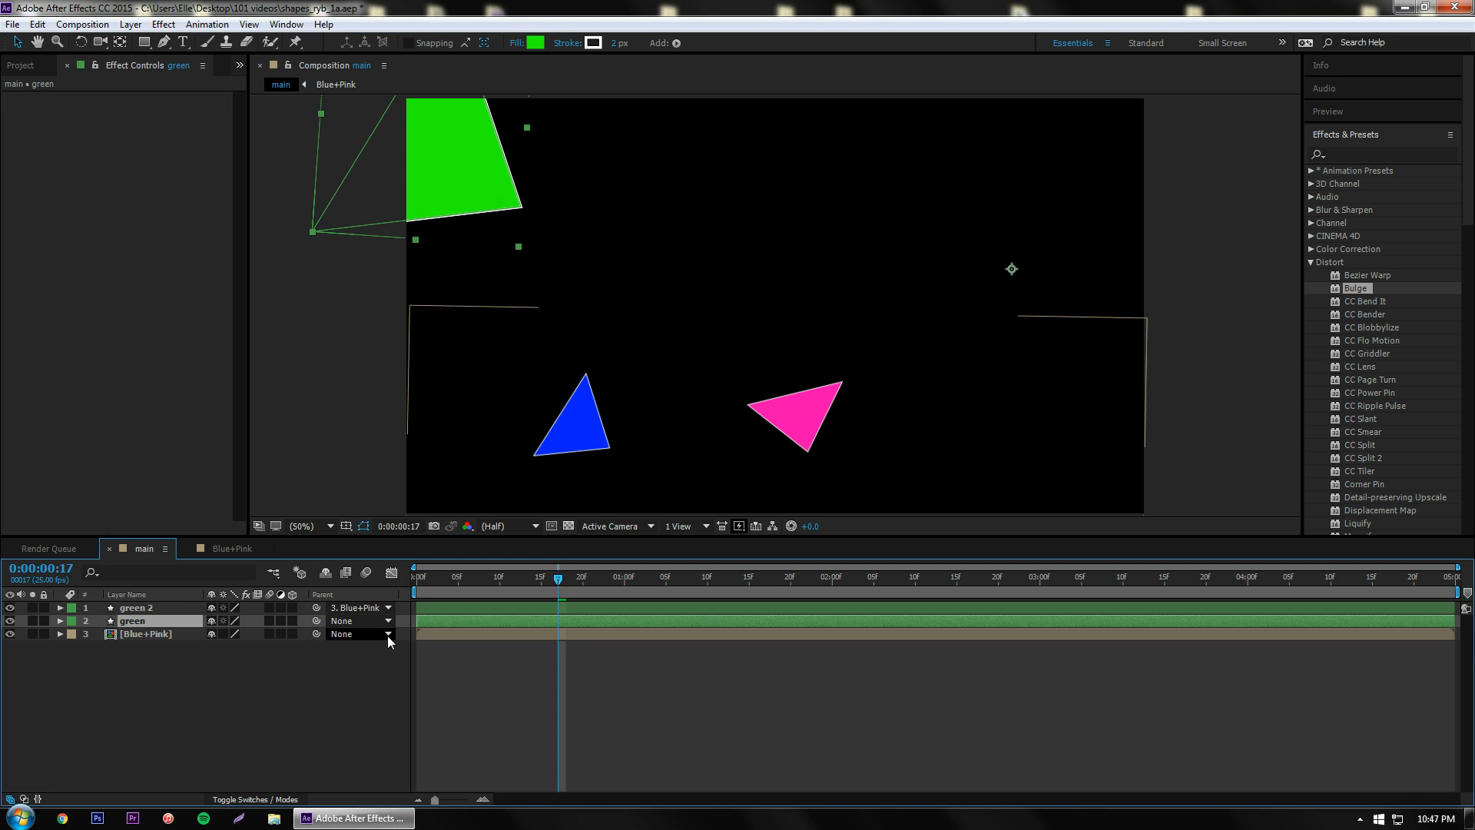
click(388, 635)
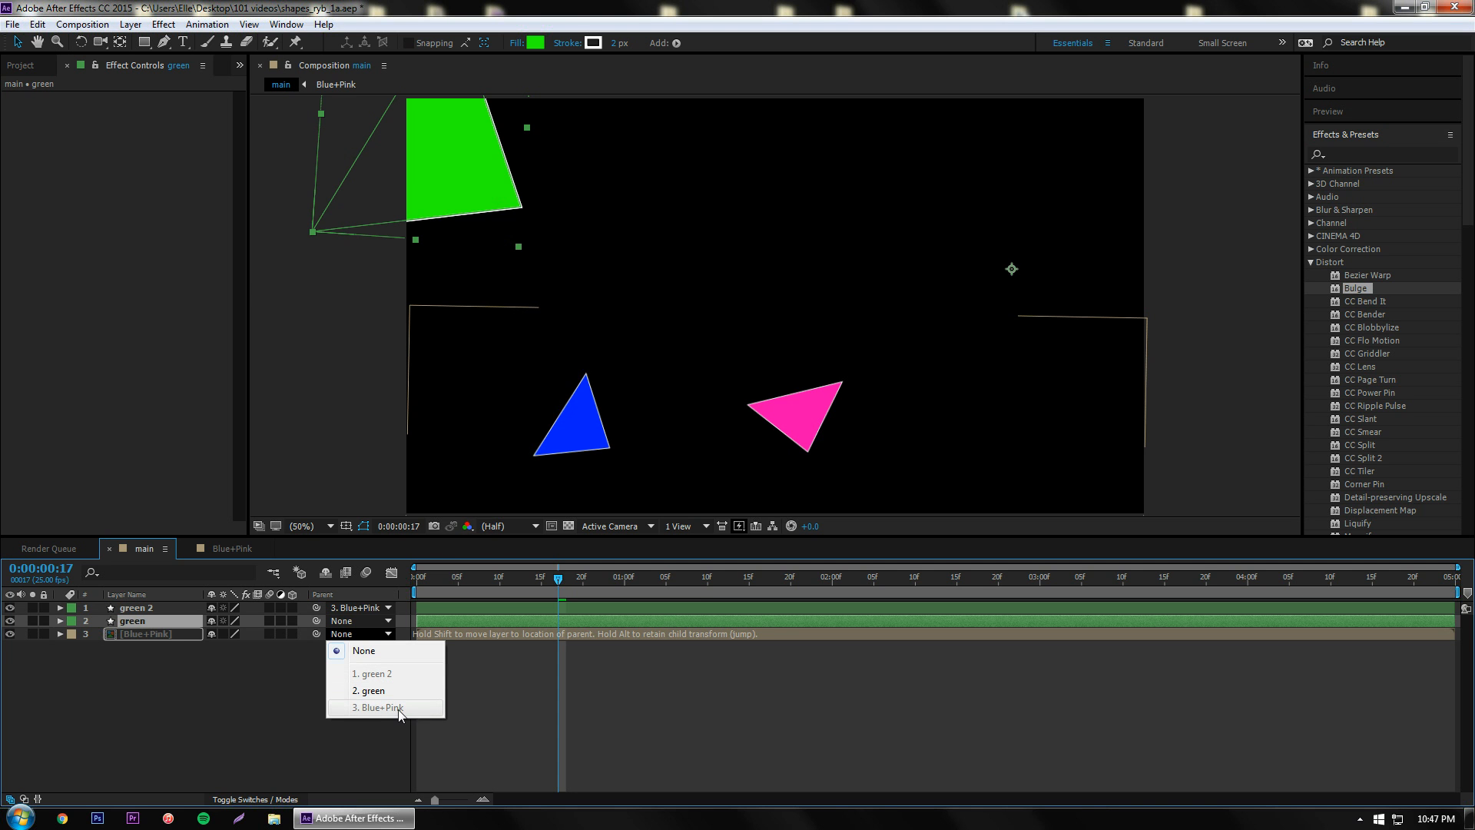
click(374, 692)
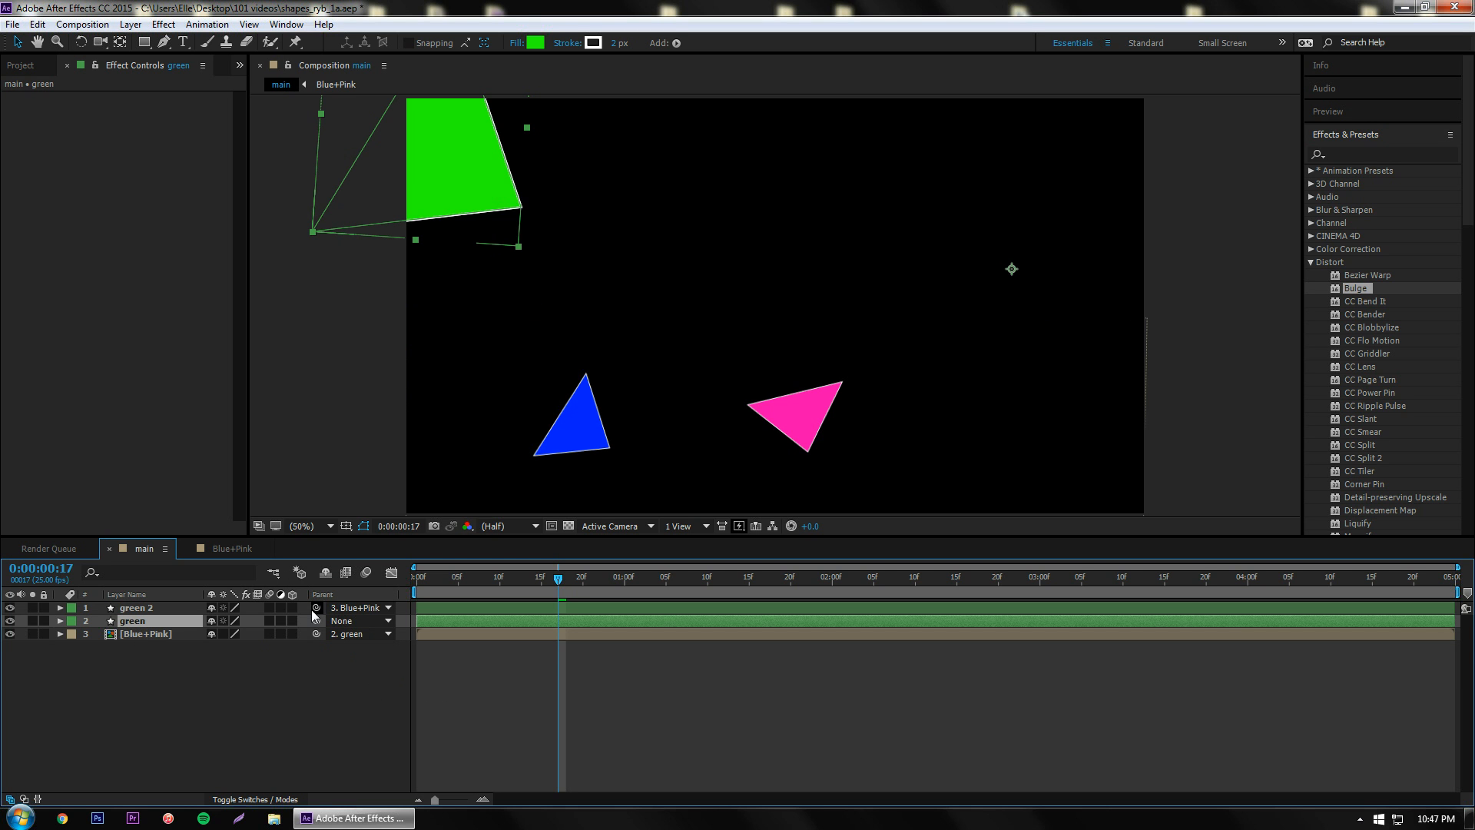
click(316, 647)
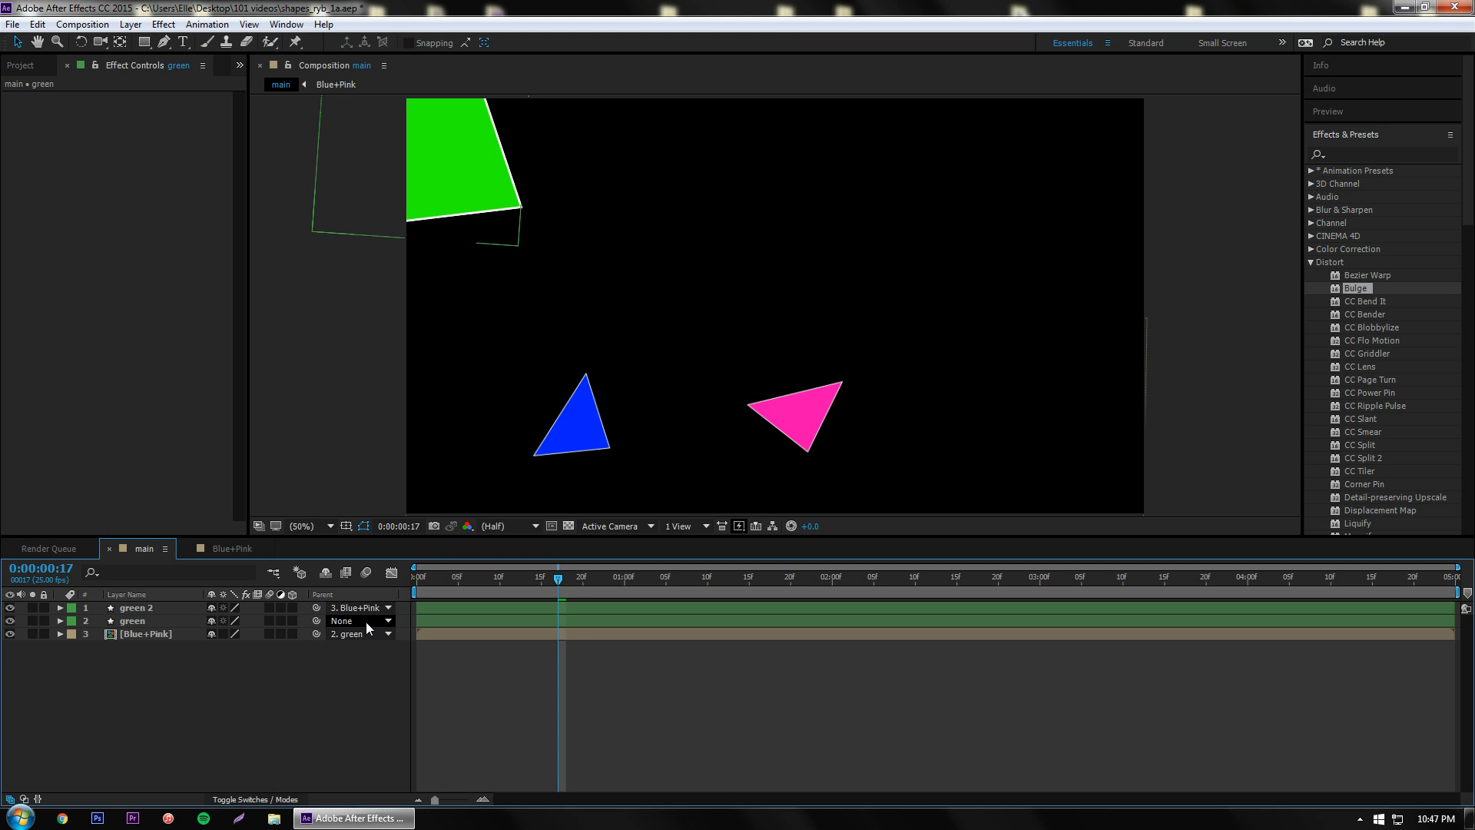
Step: Scale the green layer to 121% at 0:00:00:17 and move the green 2 triangle to the lower-left area of the frame
click(60, 622)
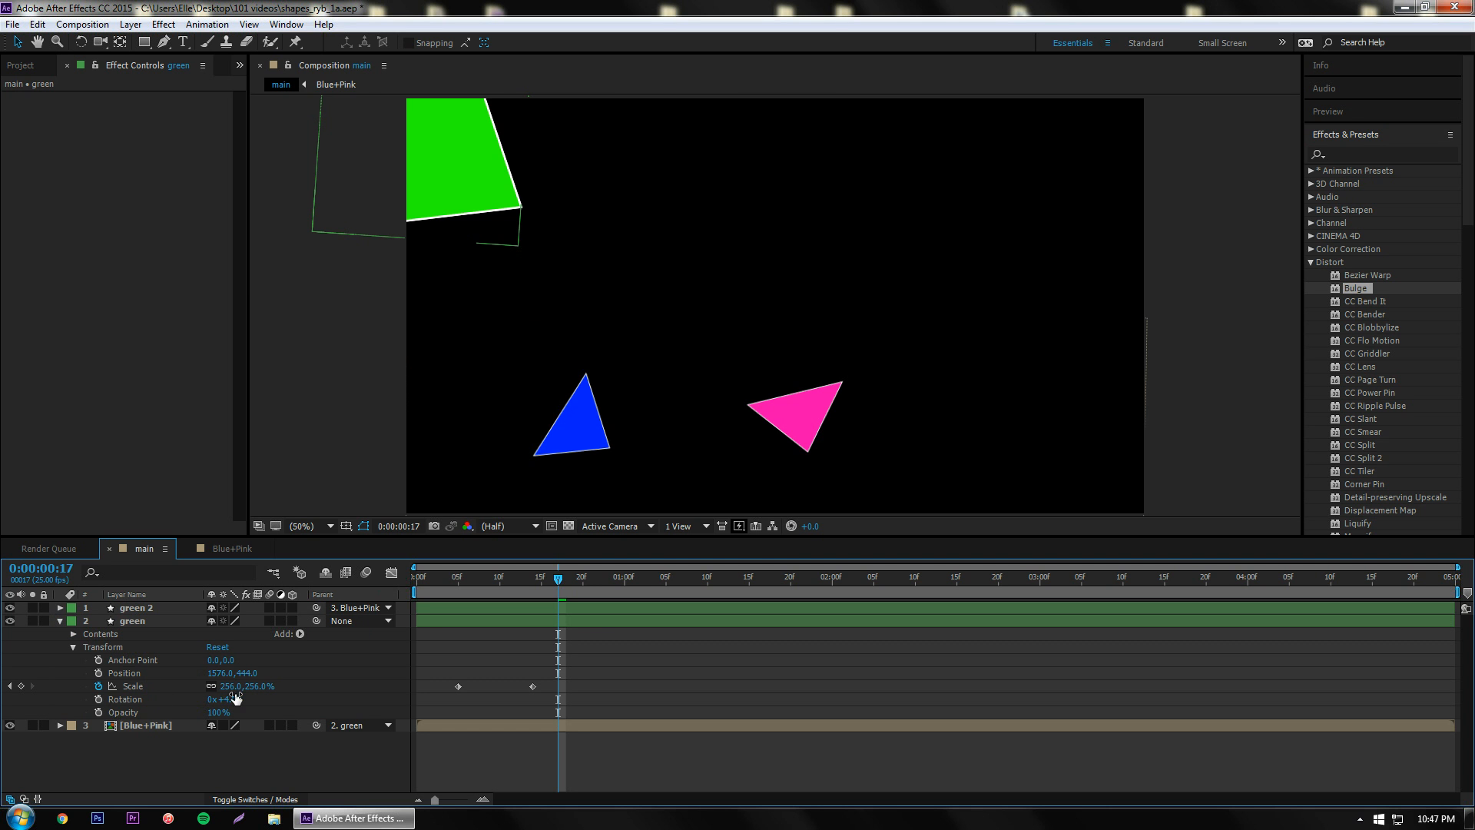
drag(240, 687, 132, 676)
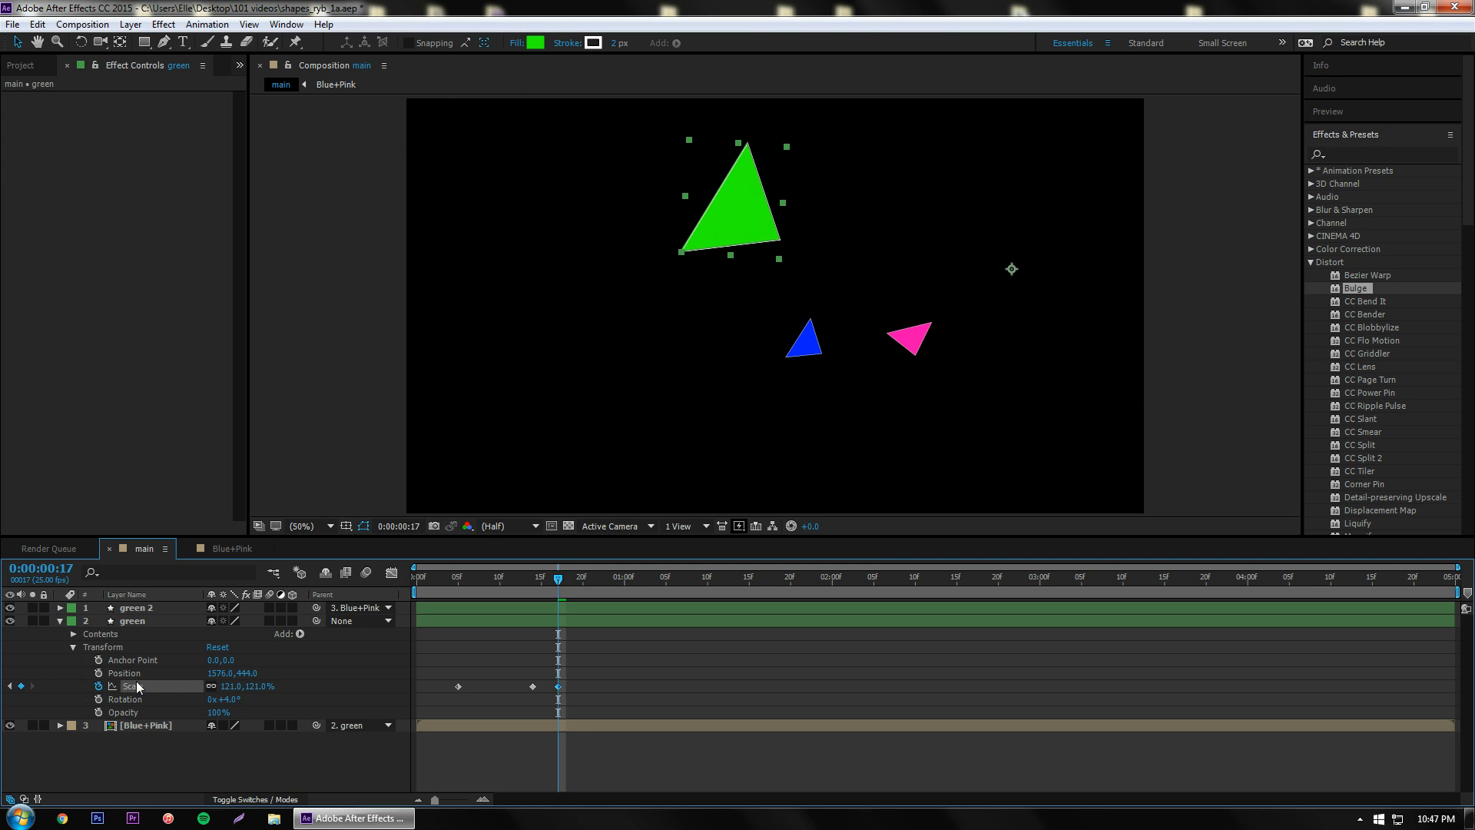
click(145, 621)
click(155, 610)
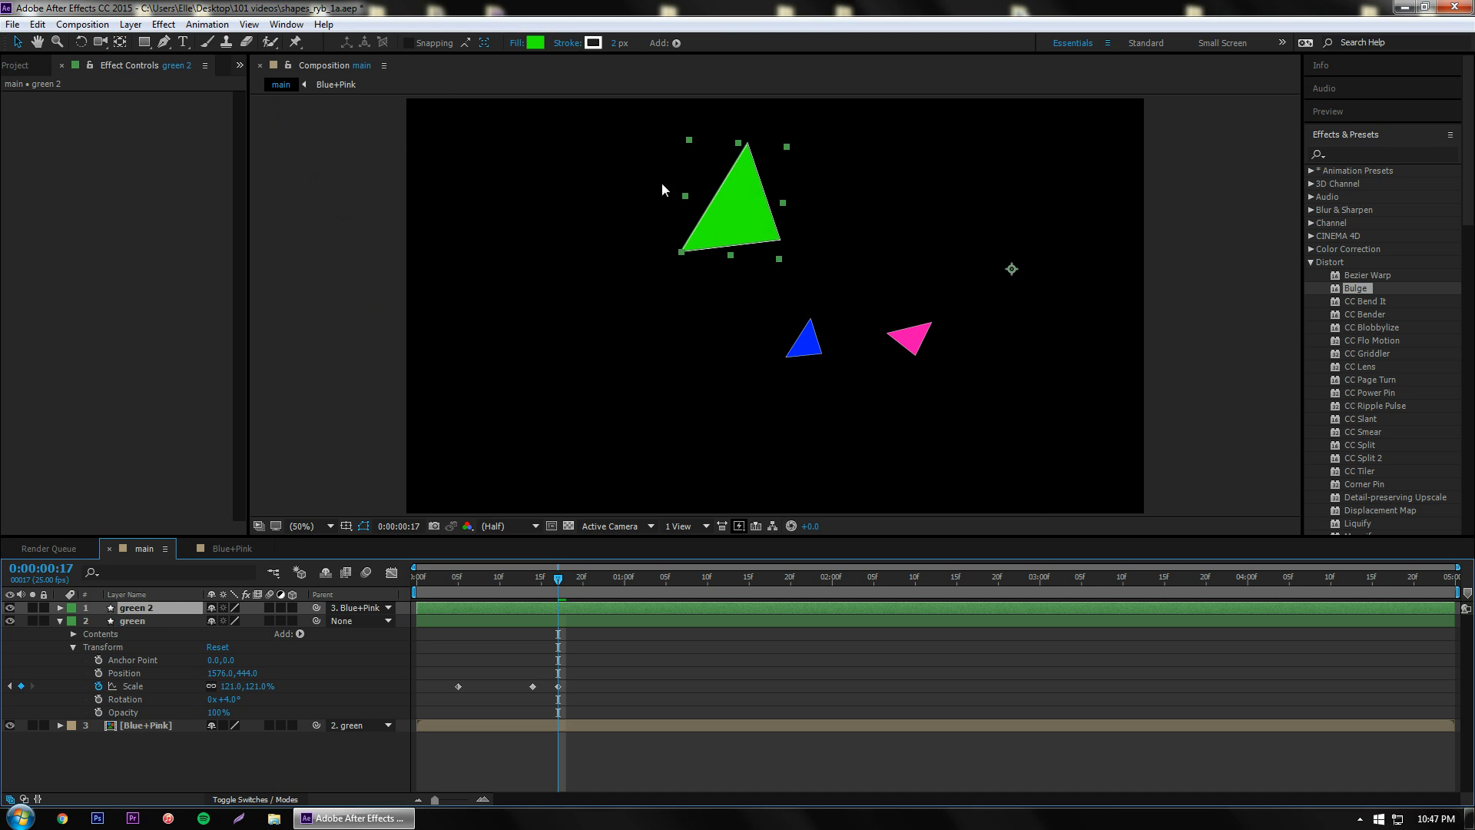
drag(726, 220, 513, 411)
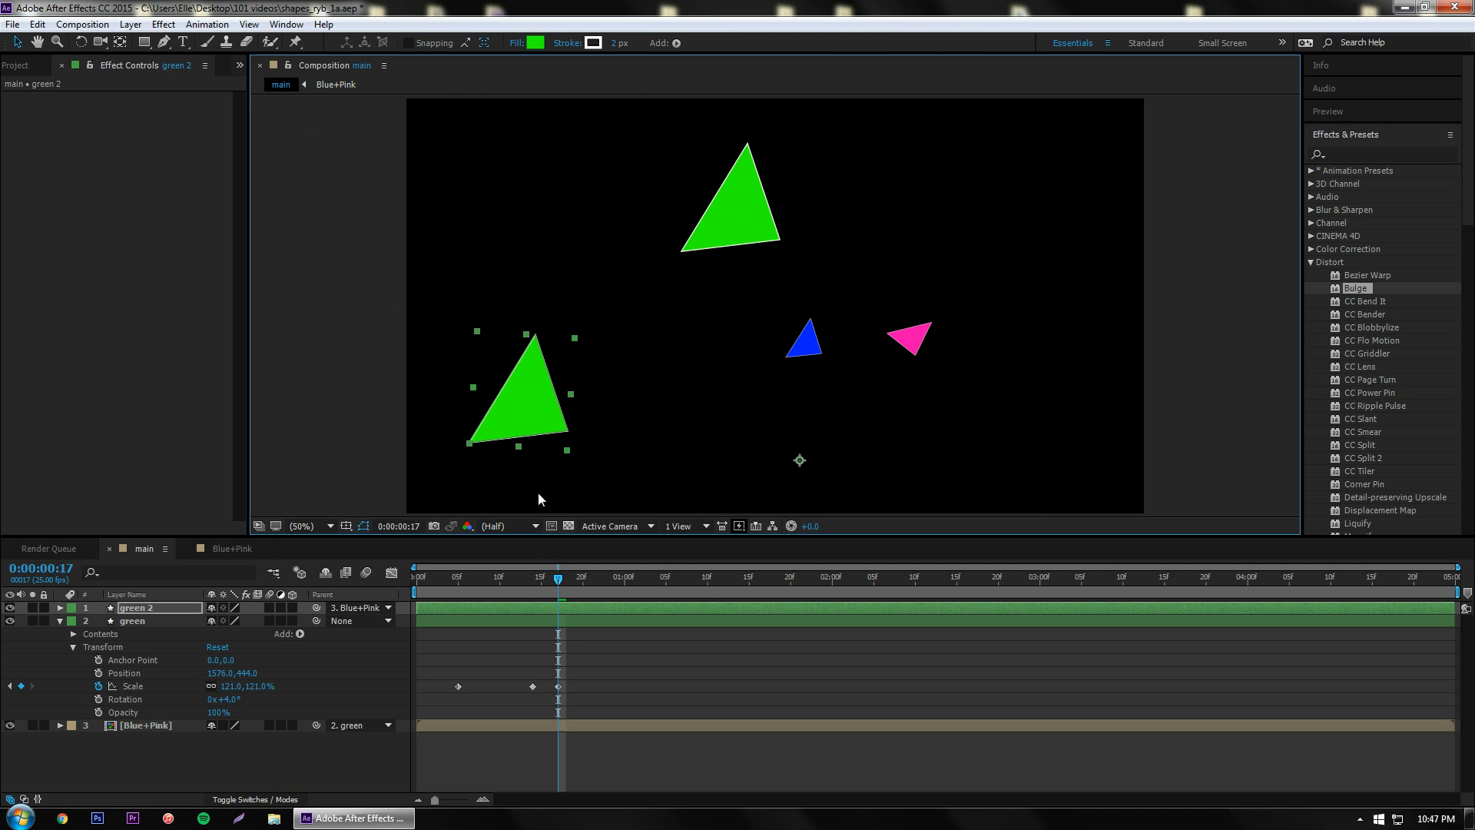
Step: Reduce the green parent layer's scale to 58% at 0:00:00:17, and check the parent options of green 2 without changing them
click(179, 622)
mouse_move(235, 687)
mouse_down()
mouse_move(265, 686)
mouse_move(174, 687)
mouse_move(244, 688)
mouse_move(210, 687)
mouse_up()
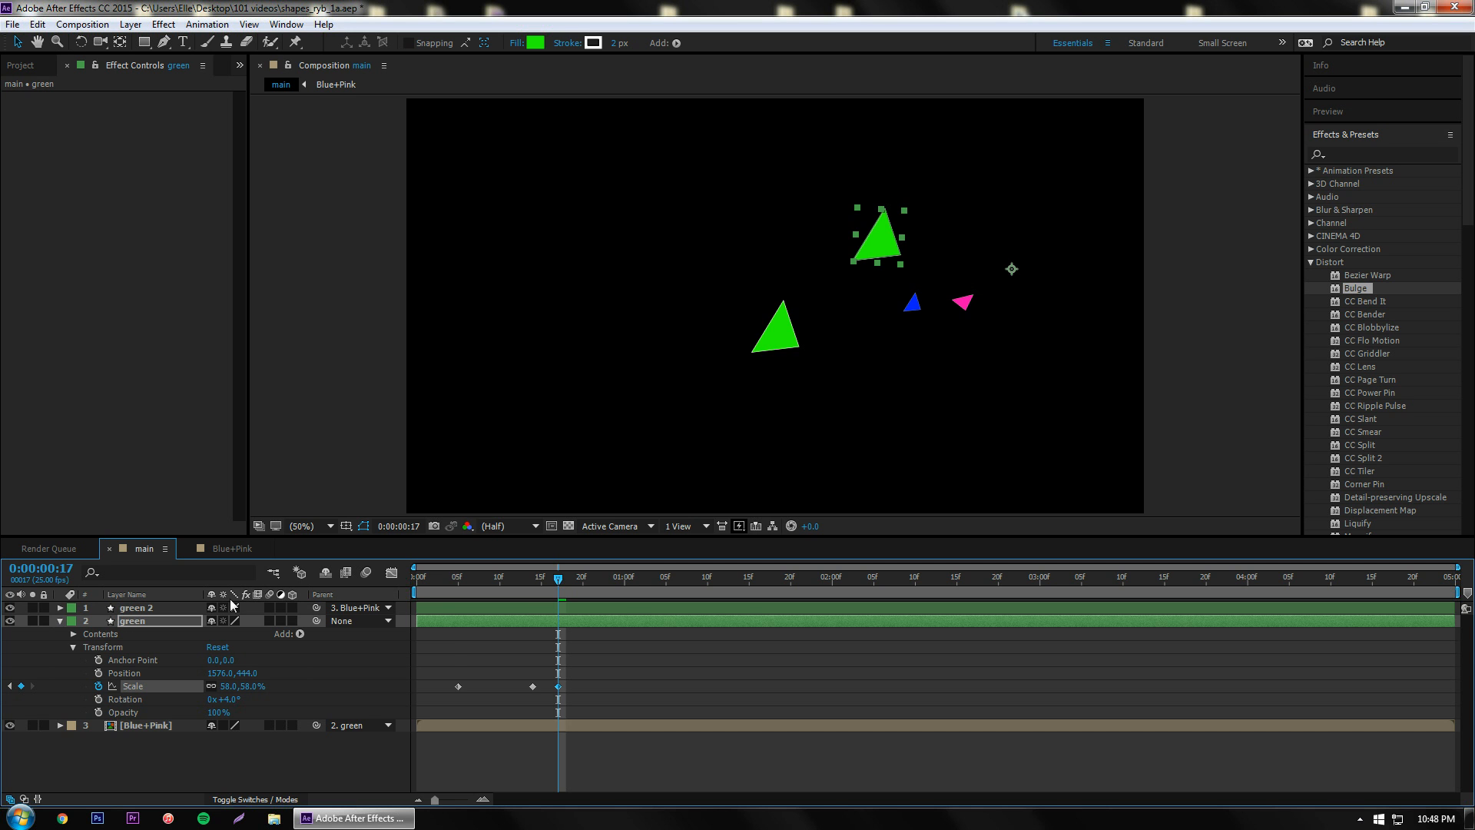
click(388, 608)
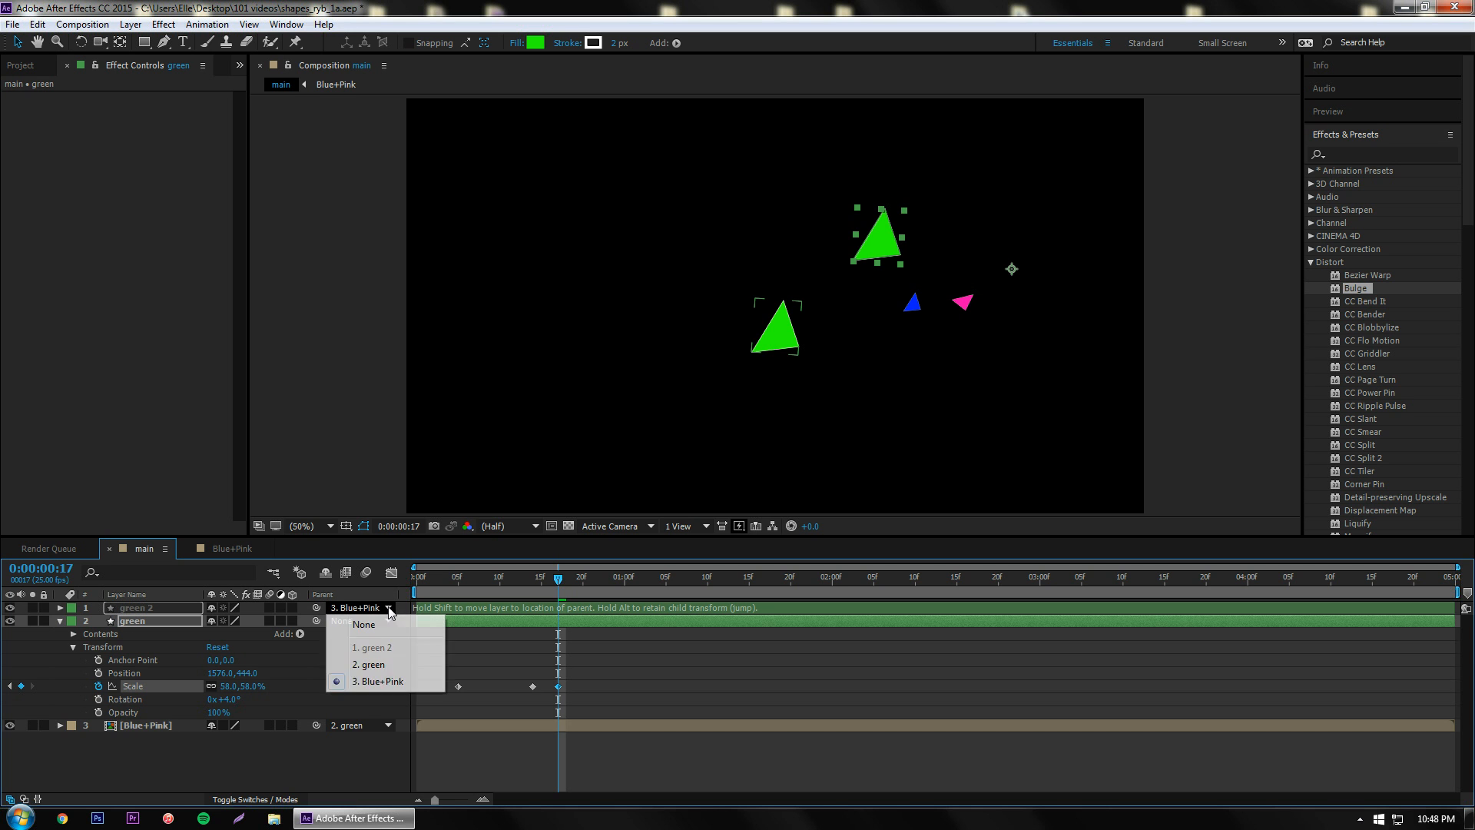
click(389, 608)
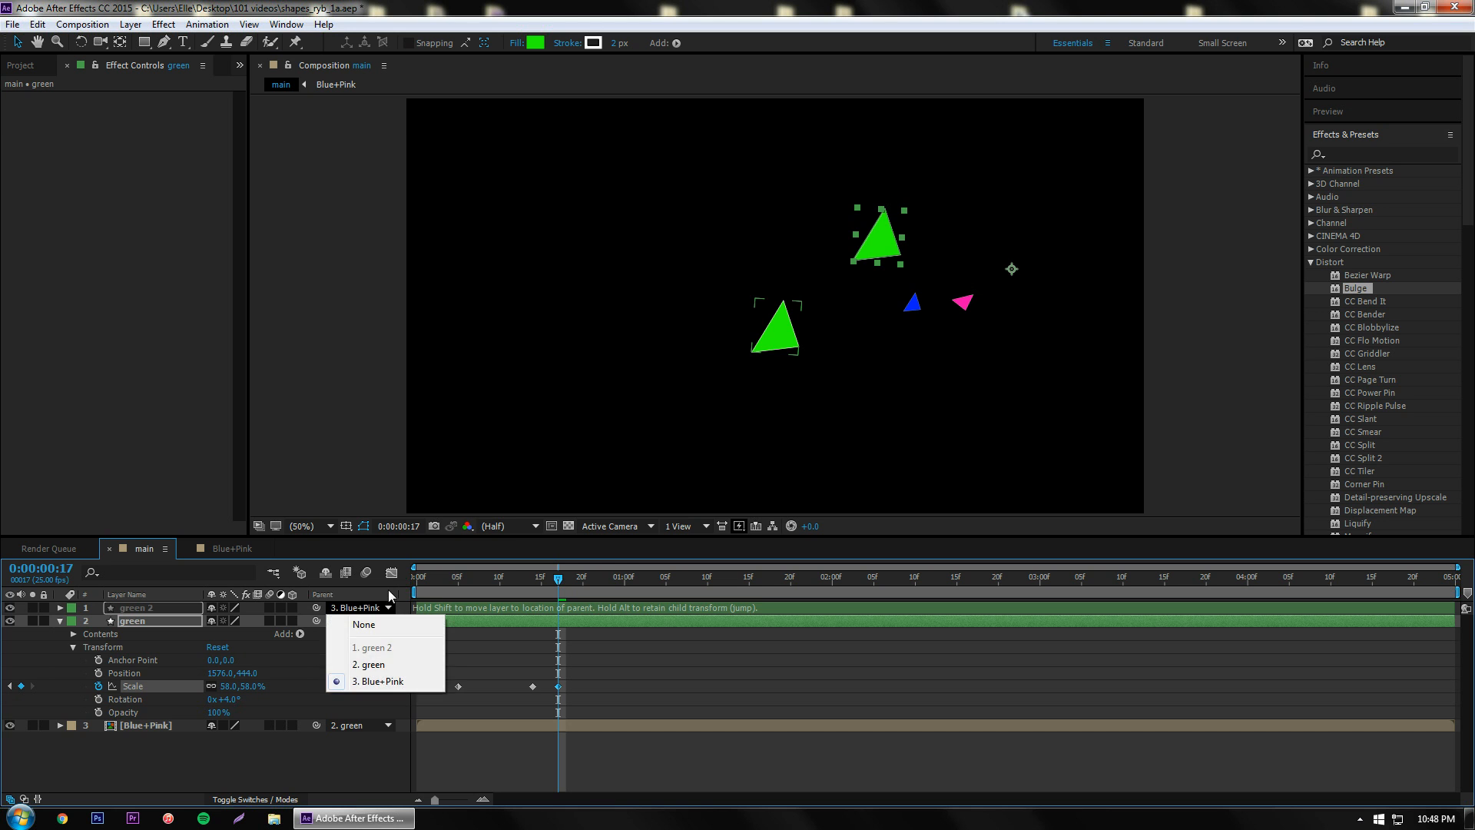
click(389, 591)
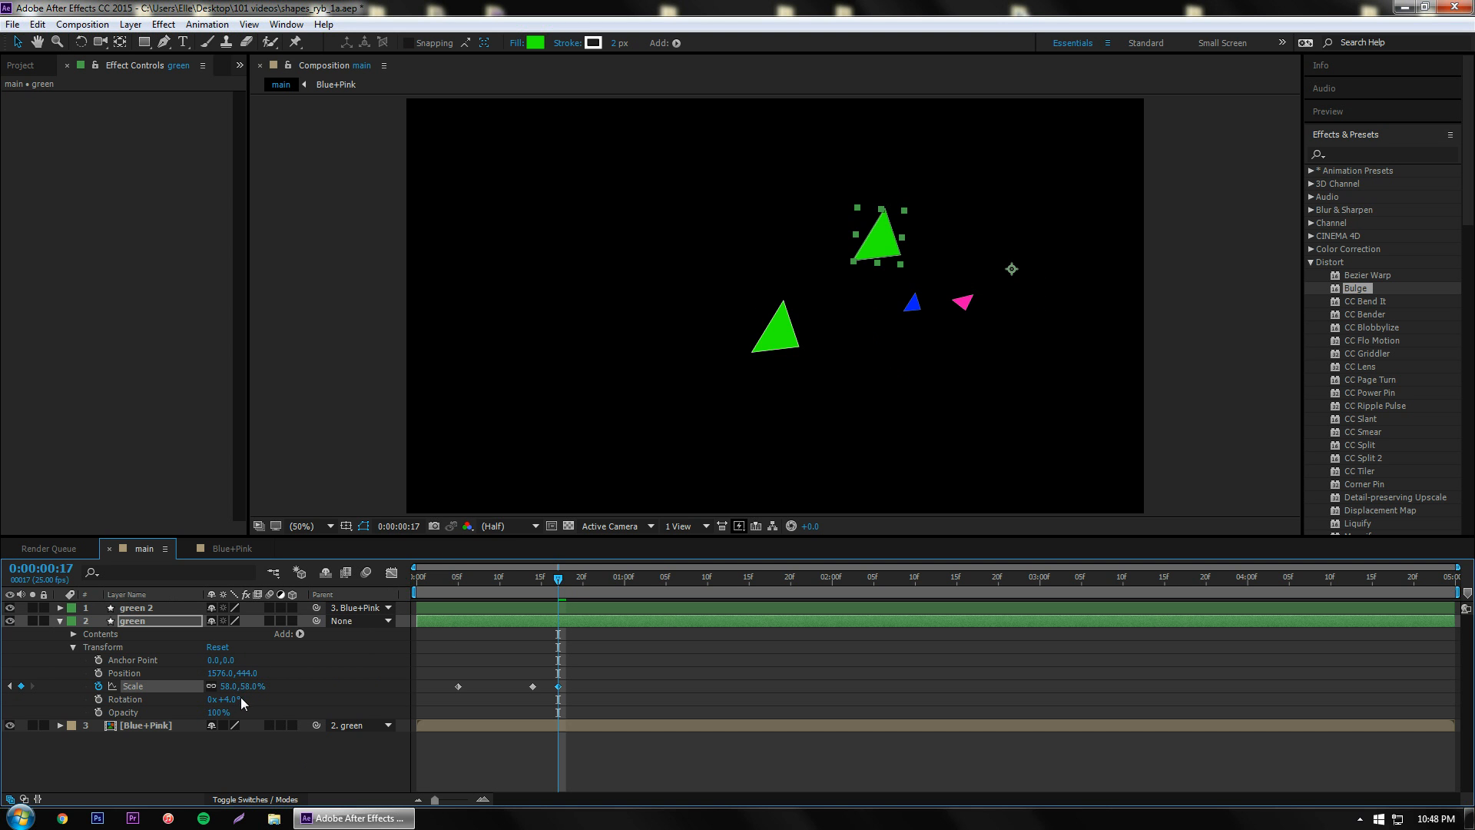
Step: Set the green parent layer's rotation to 60° and collapse its properties
mouse_move(242, 698)
mouse_down()
mouse_move(296, 695)
mouse_move(202, 667)
mouse_move(251, 673)
mouse_up()
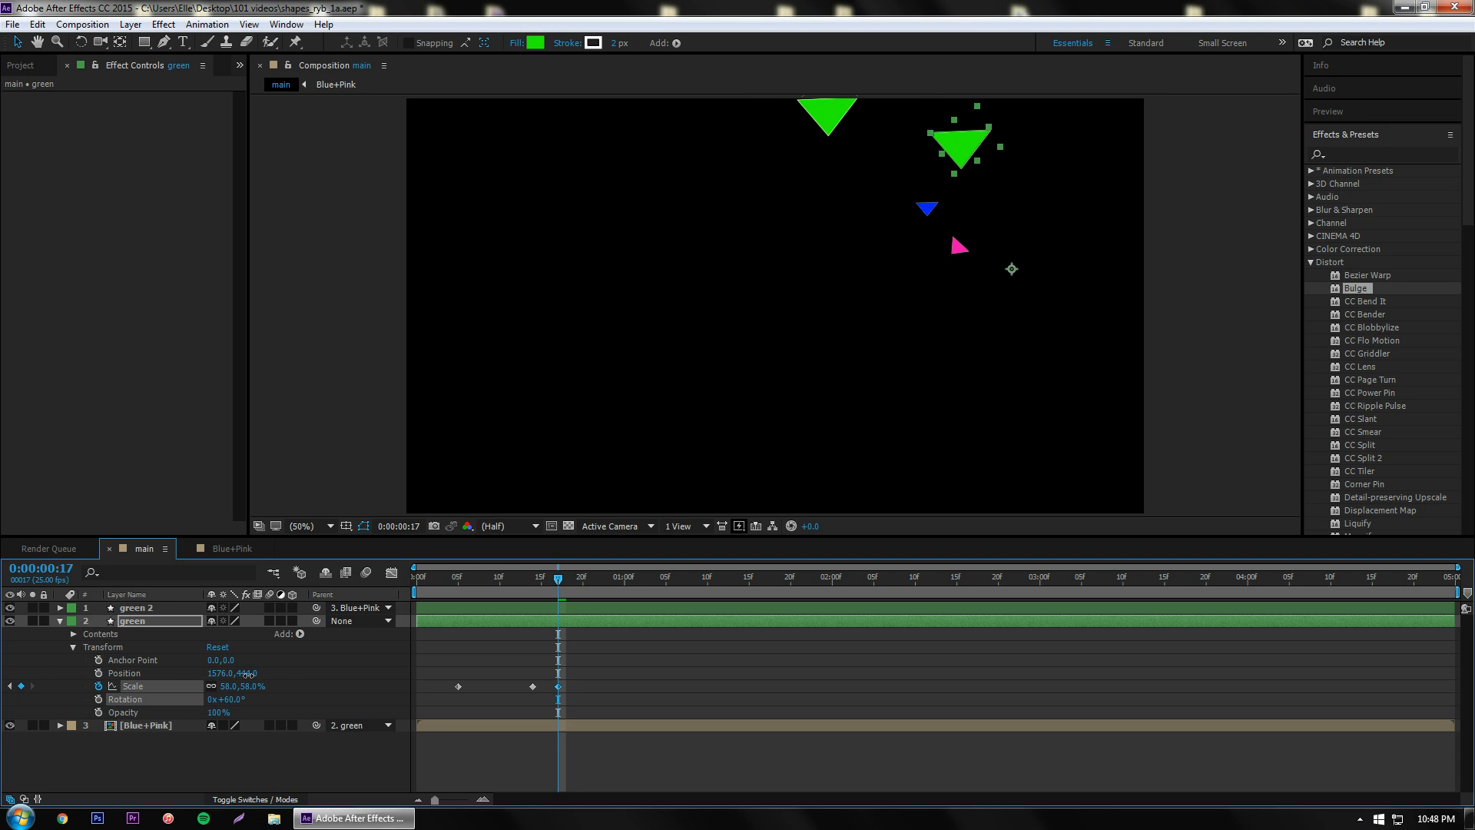
click(1011, 271)
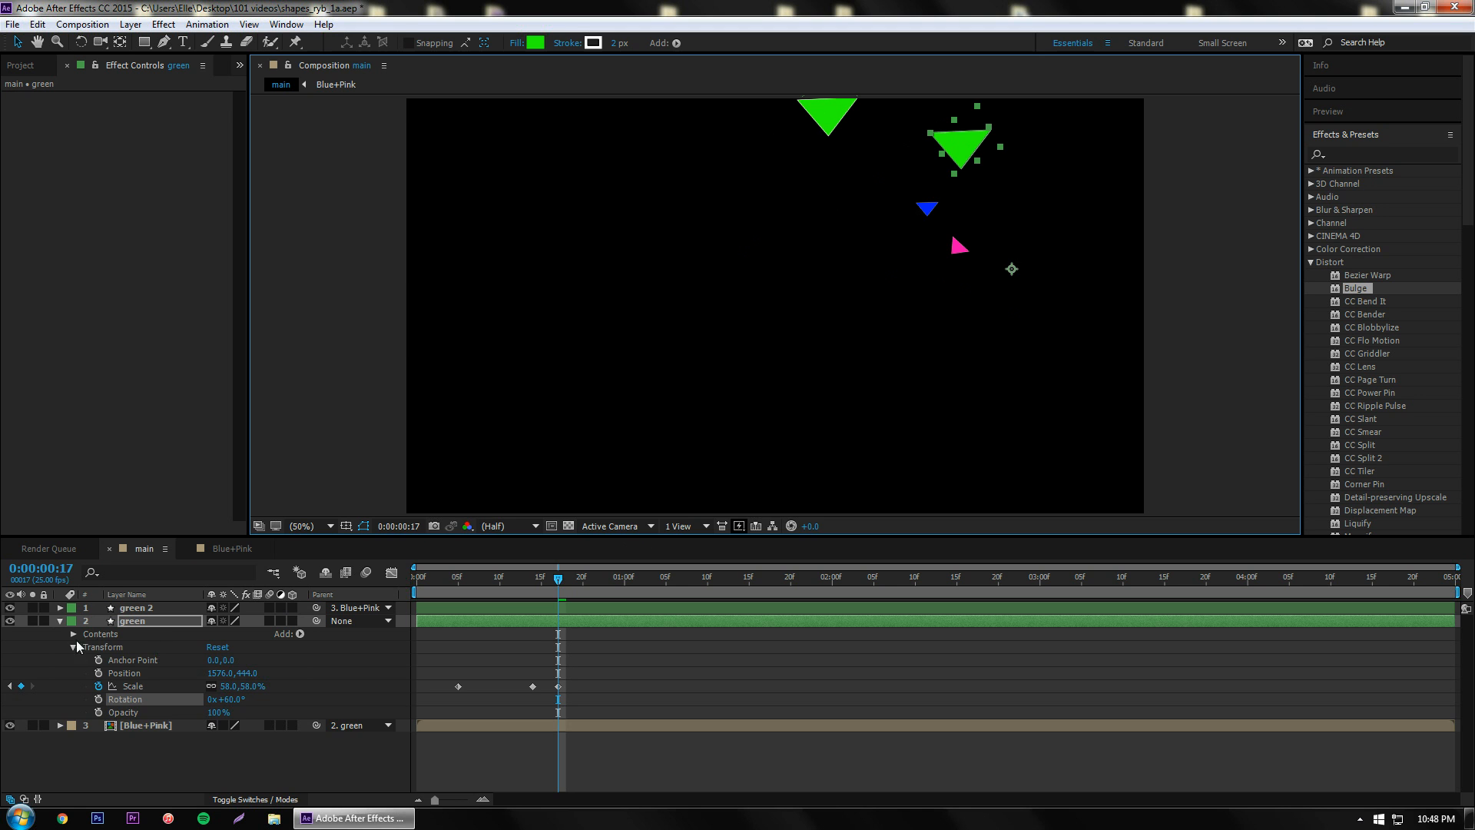
click(60, 621)
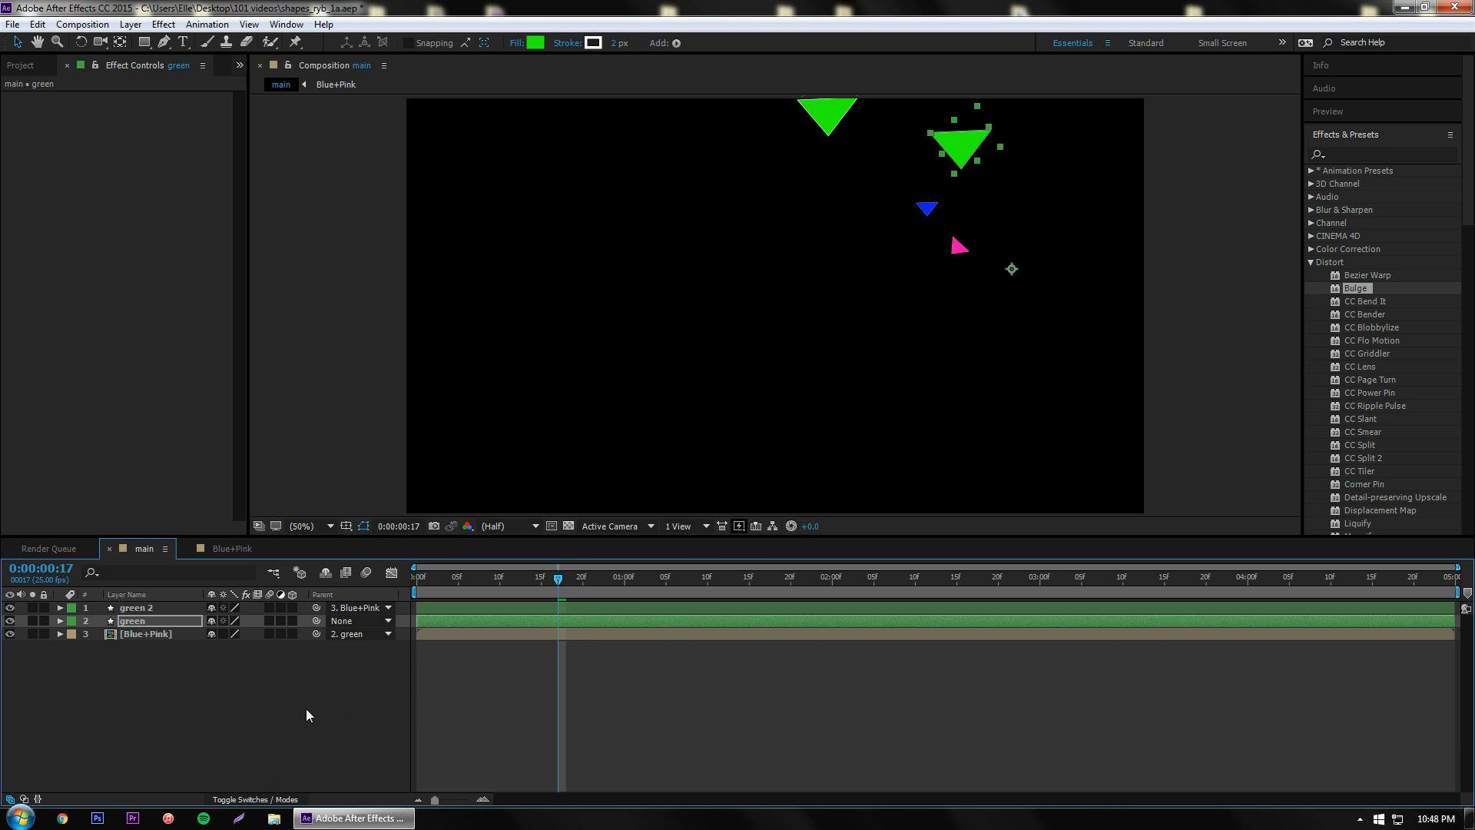
Step: Show the project's list of compositions
click(29, 66)
click(200, 465)
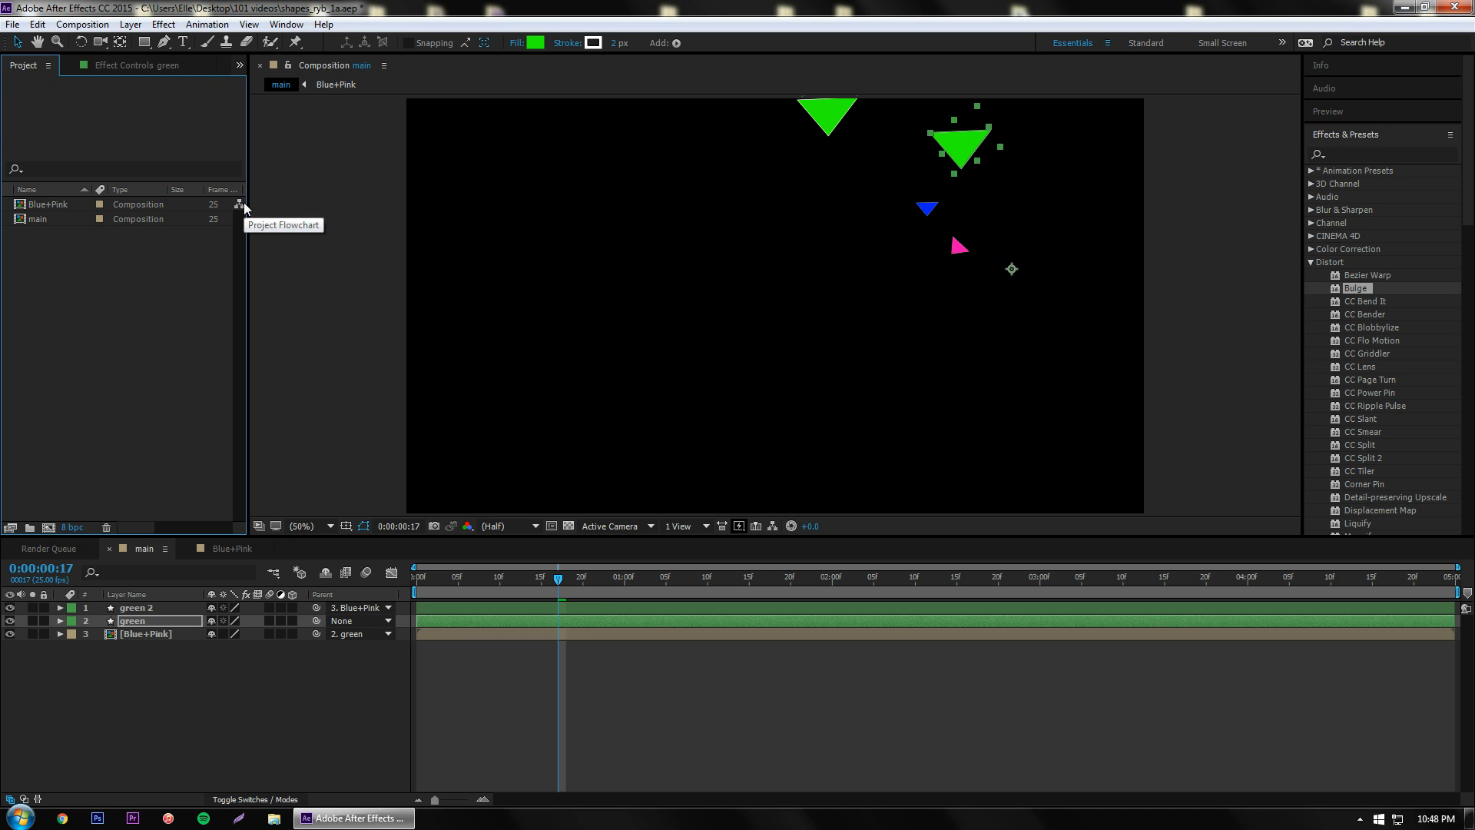
drag(248, 206, 240, 247)
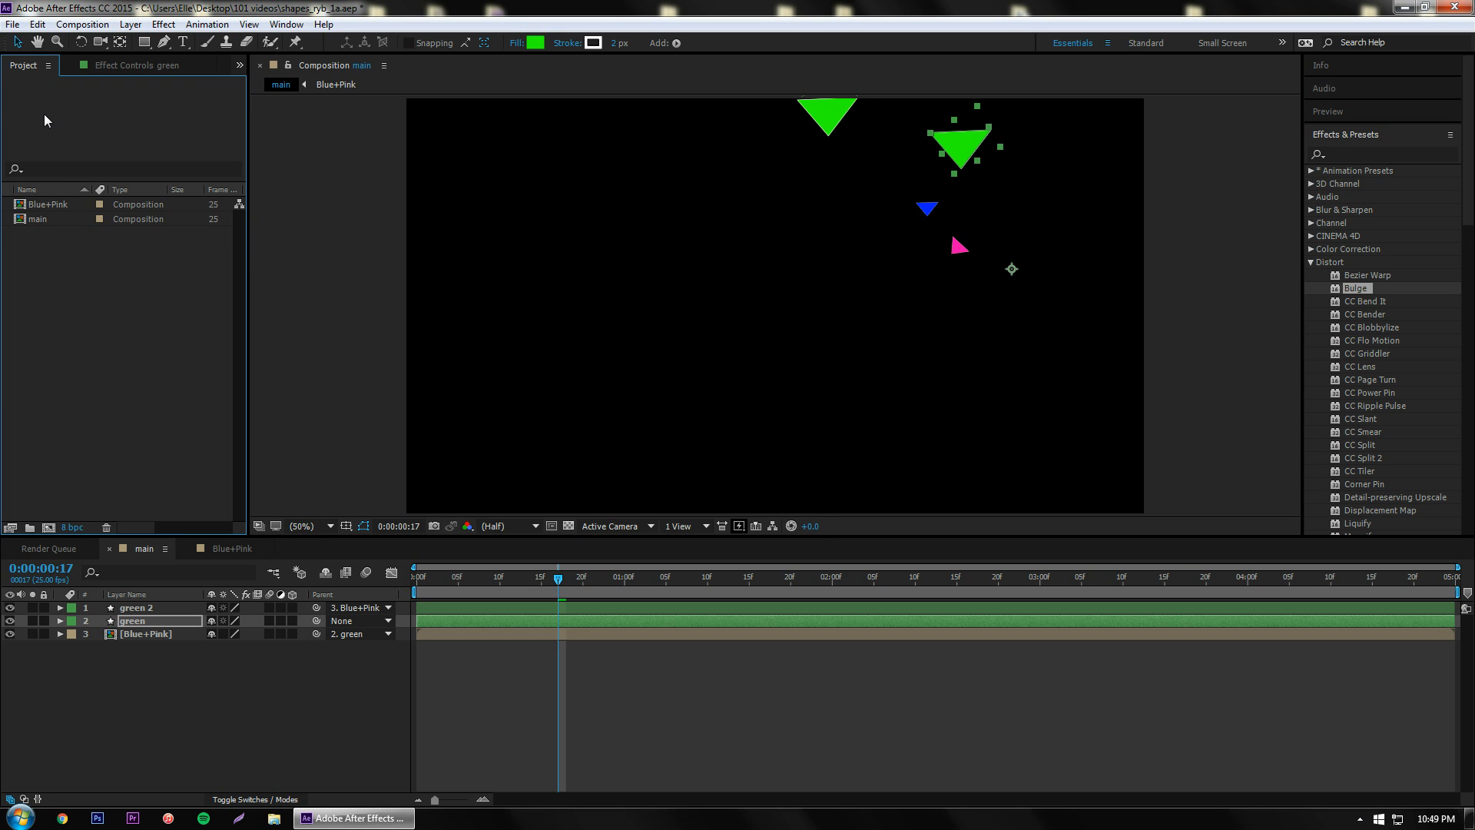
Step: Save the project under the new name shapes_bgp_1 in the 101 videos folder
click(13, 25)
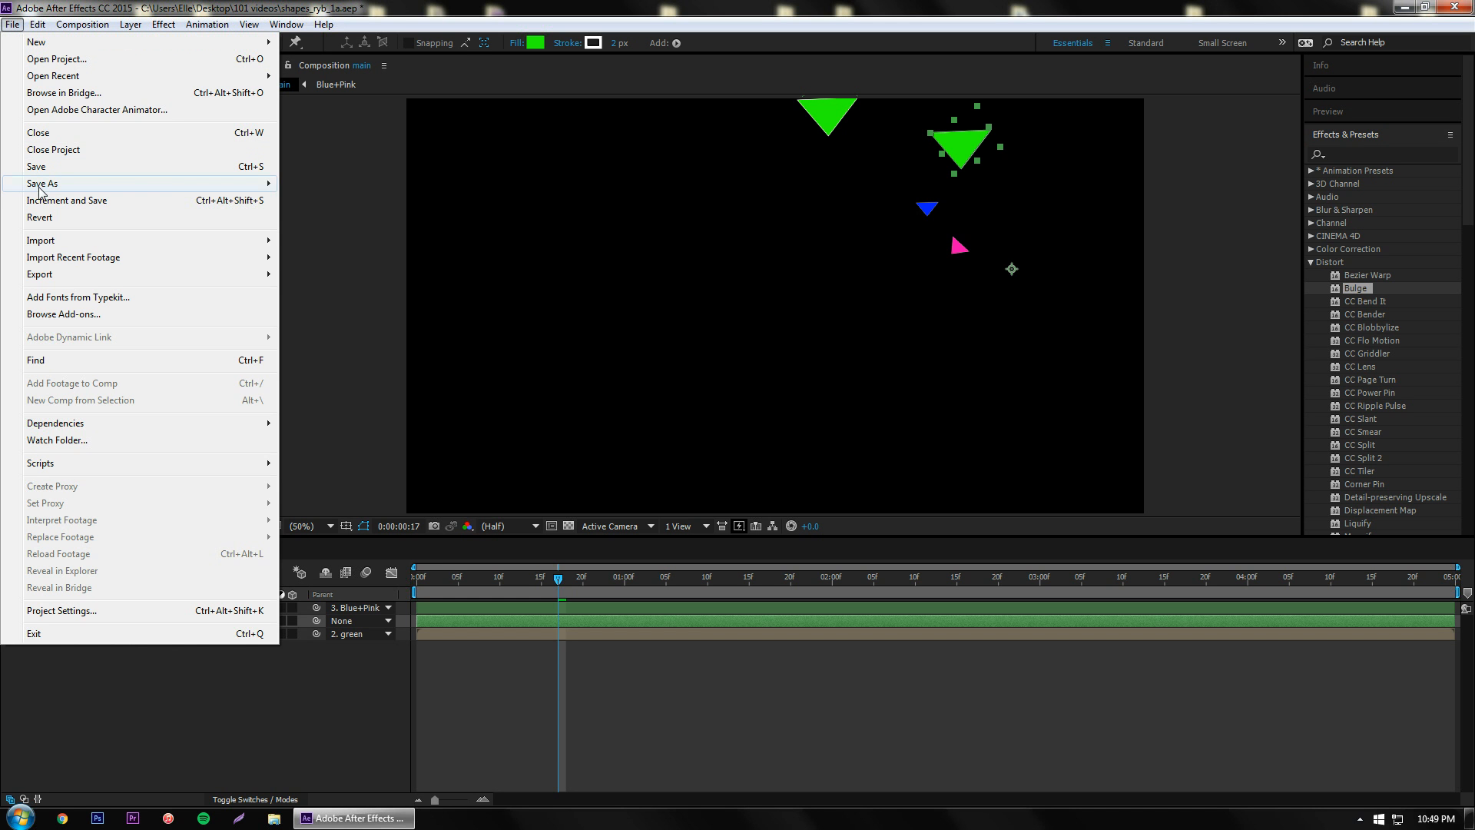
mouse_move(50, 190)
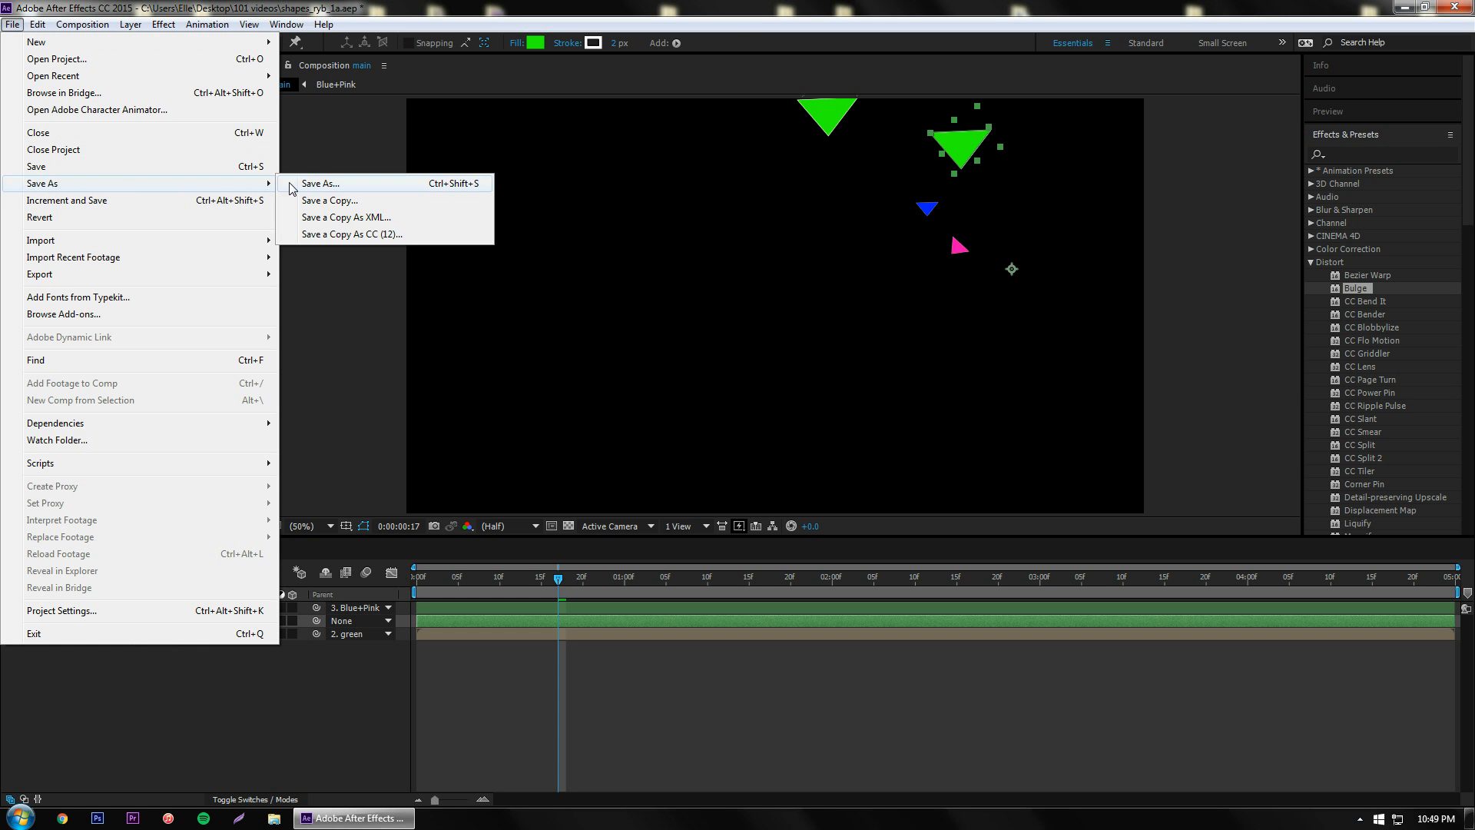
click(317, 184)
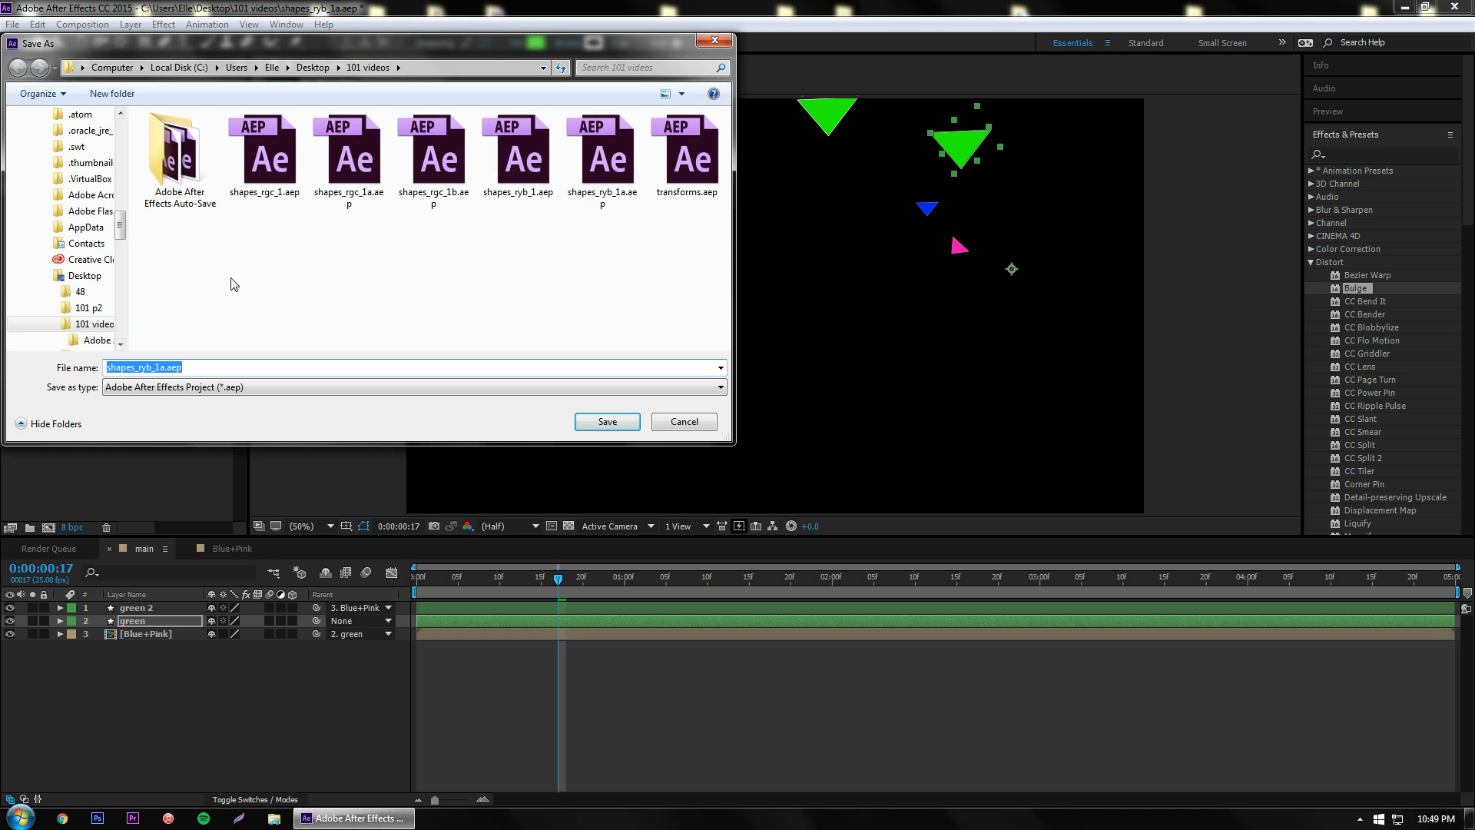
click(199, 368)
key(BackSpace)
key(BackSpace)
key(BackSpace)
key(BackSpace)
key(BackSpace)
key(BackSpace)
key(BackSpace)
key(BackSpace)
key(BackSpace)
key(BackSpace)
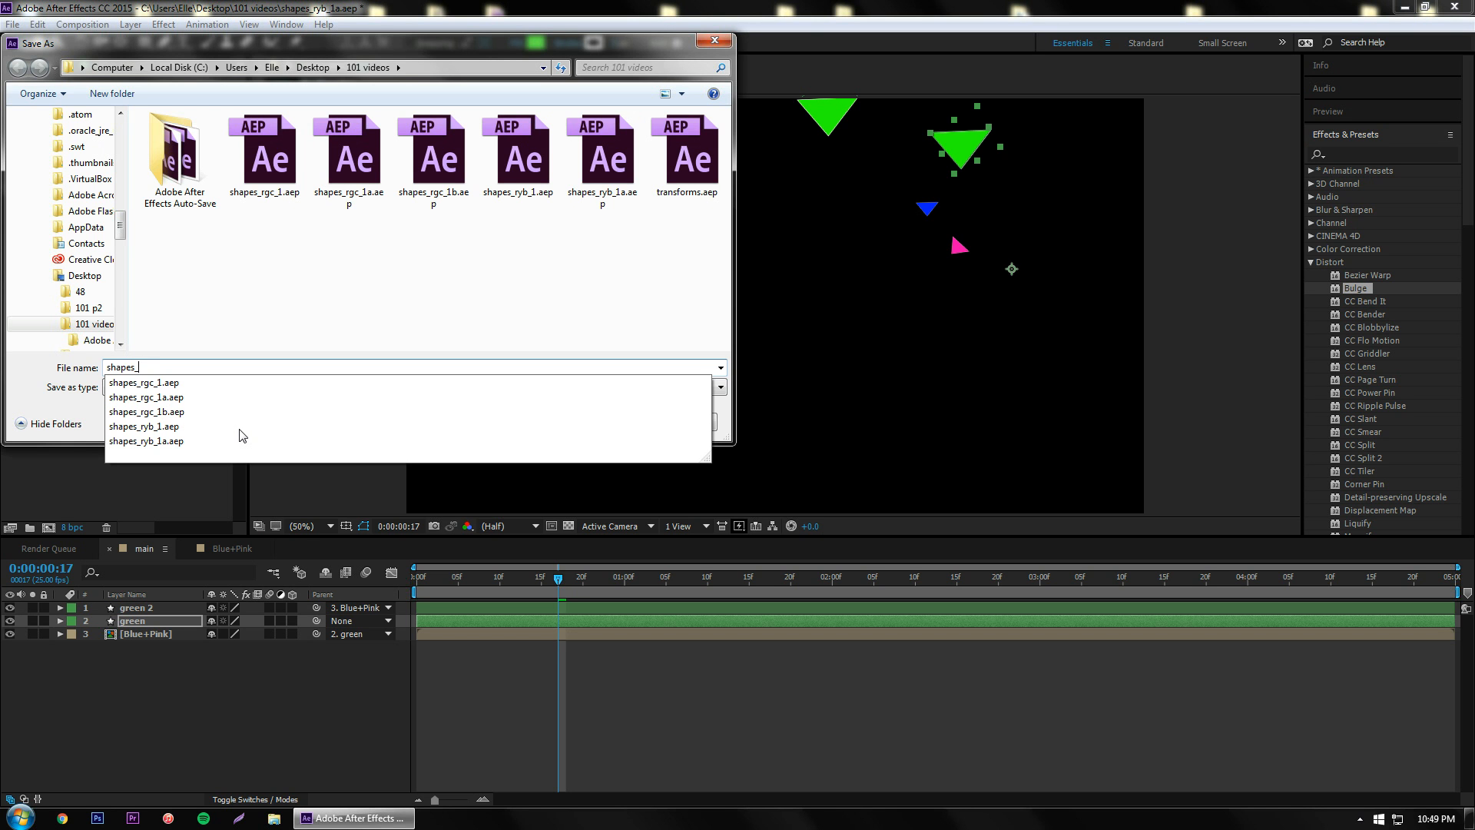
text(bgp)
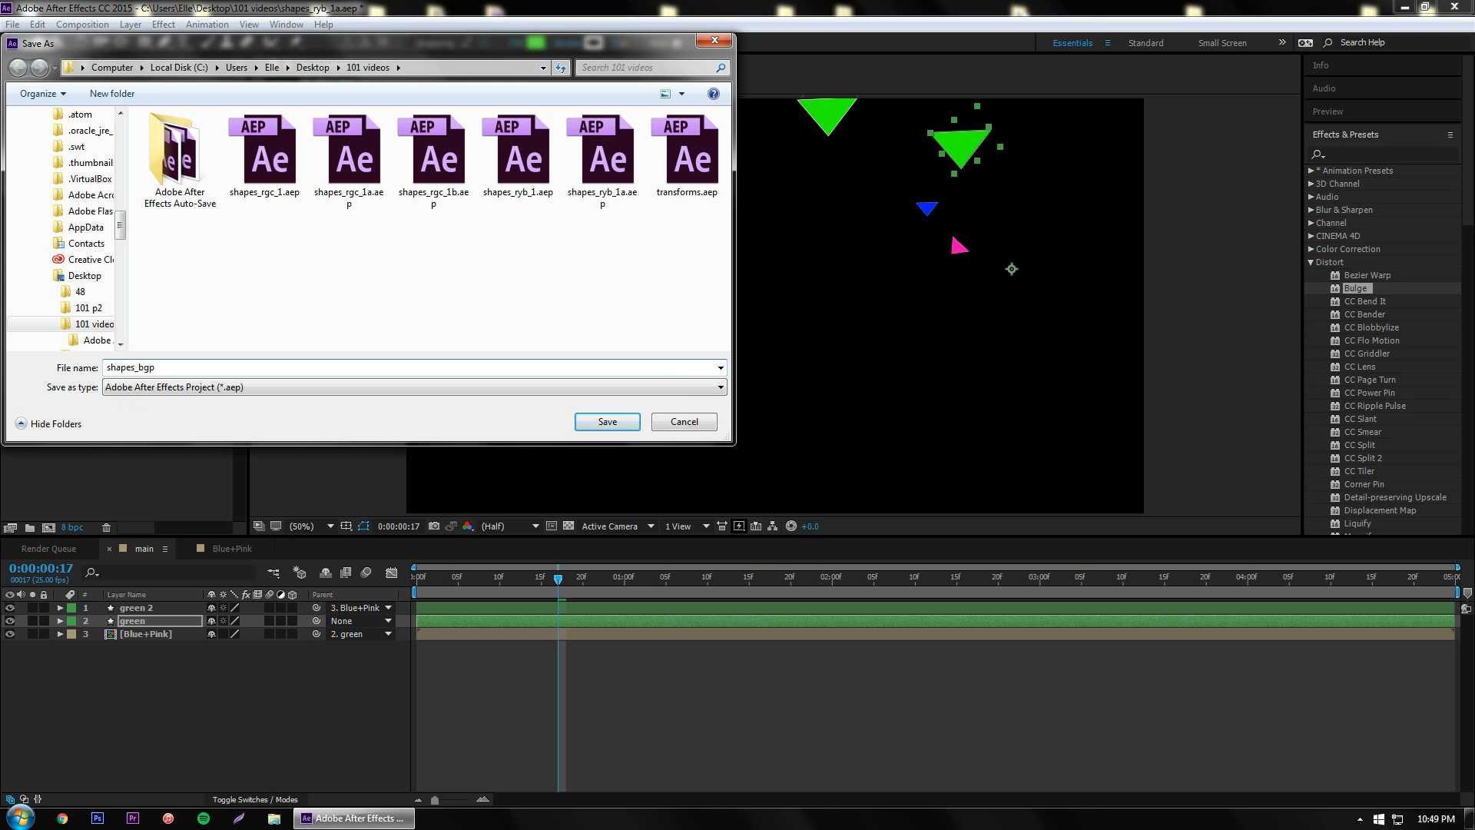
text(_1)
key(shift+Left)
click(608, 422)
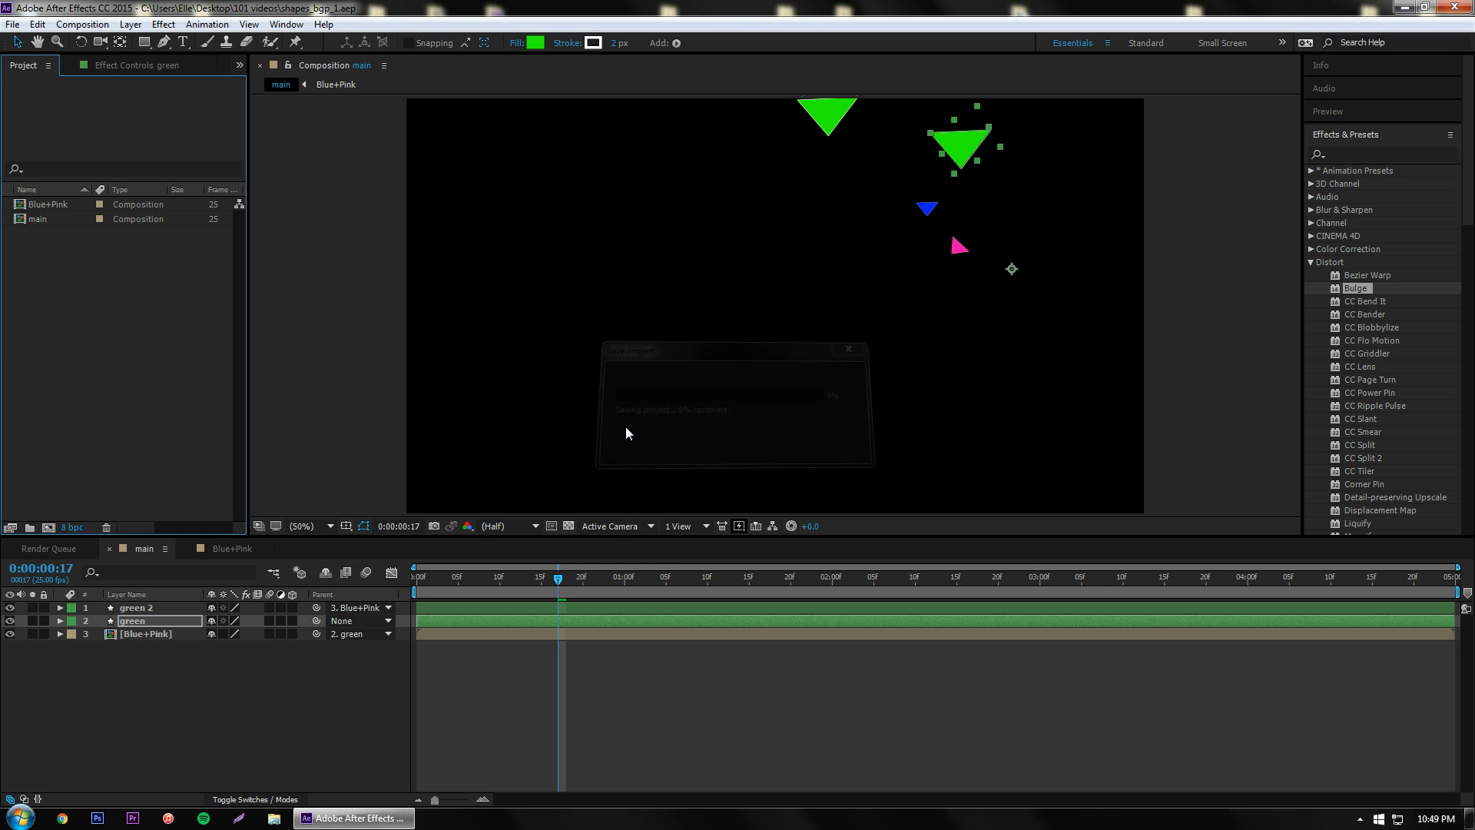
click(655, 602)
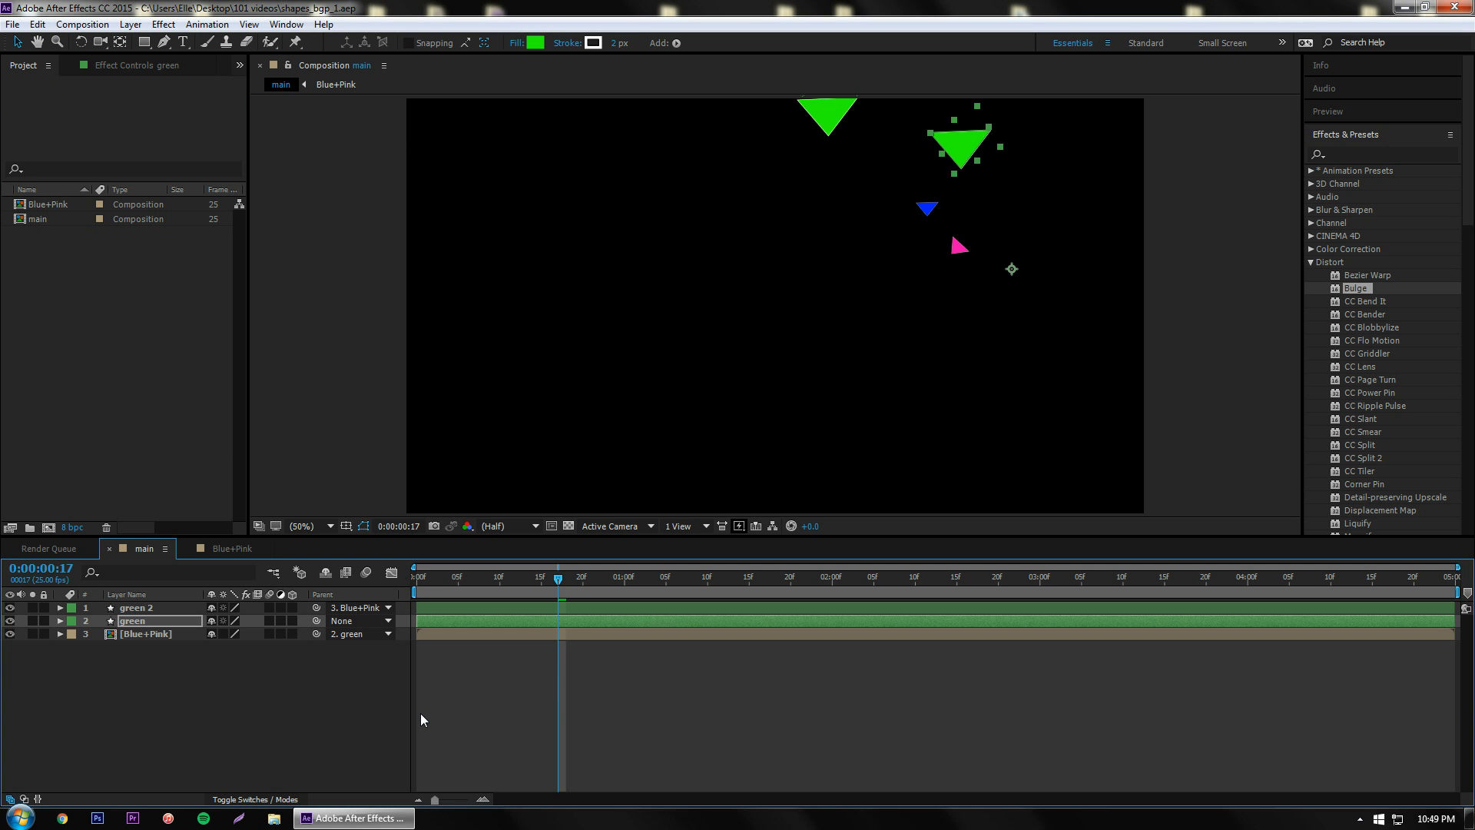
Step: Save another version of the project as shapes_bgp_2 in the same folder
click(13, 25)
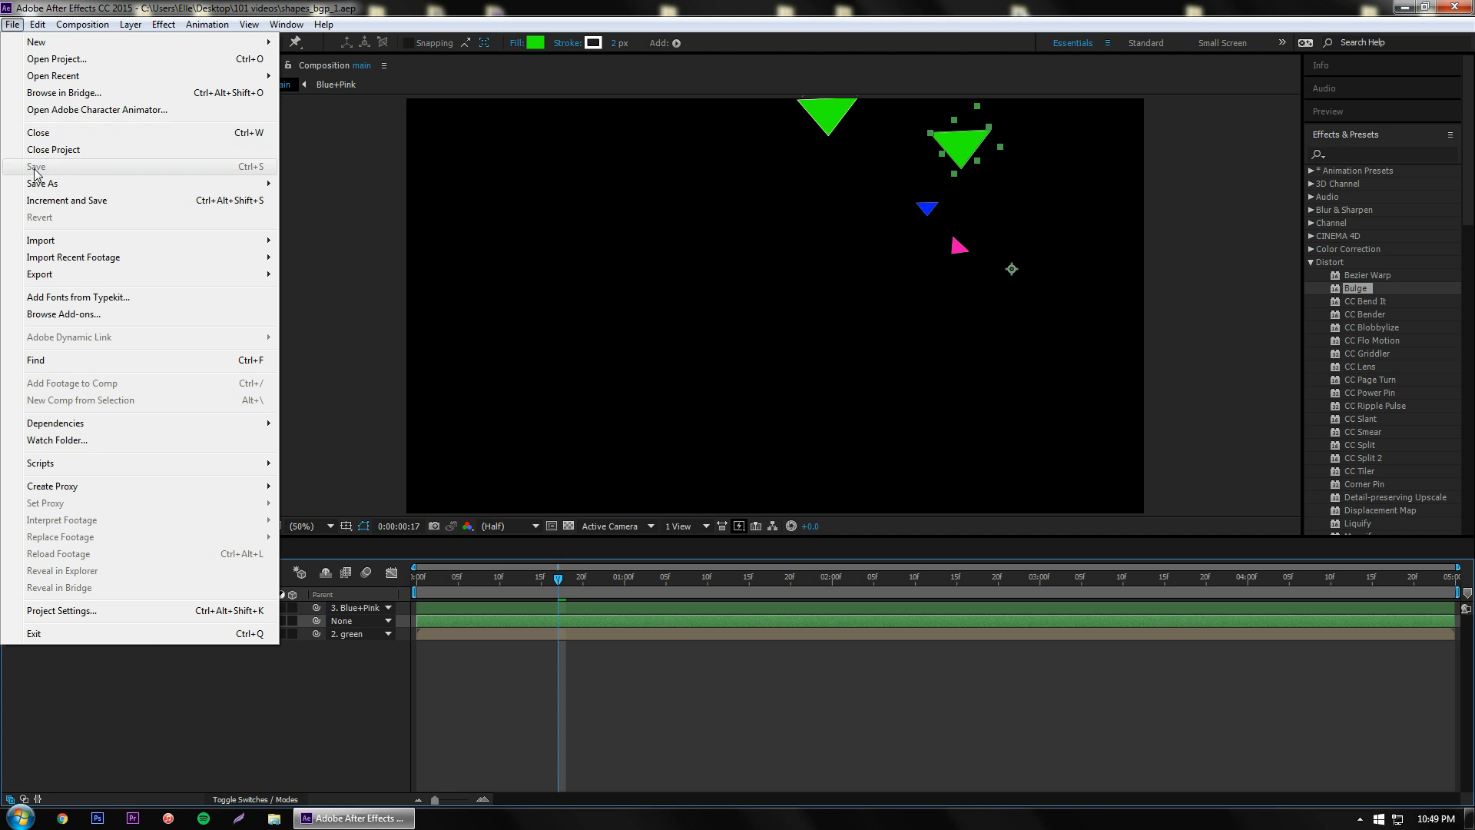
mouse_move(38, 191)
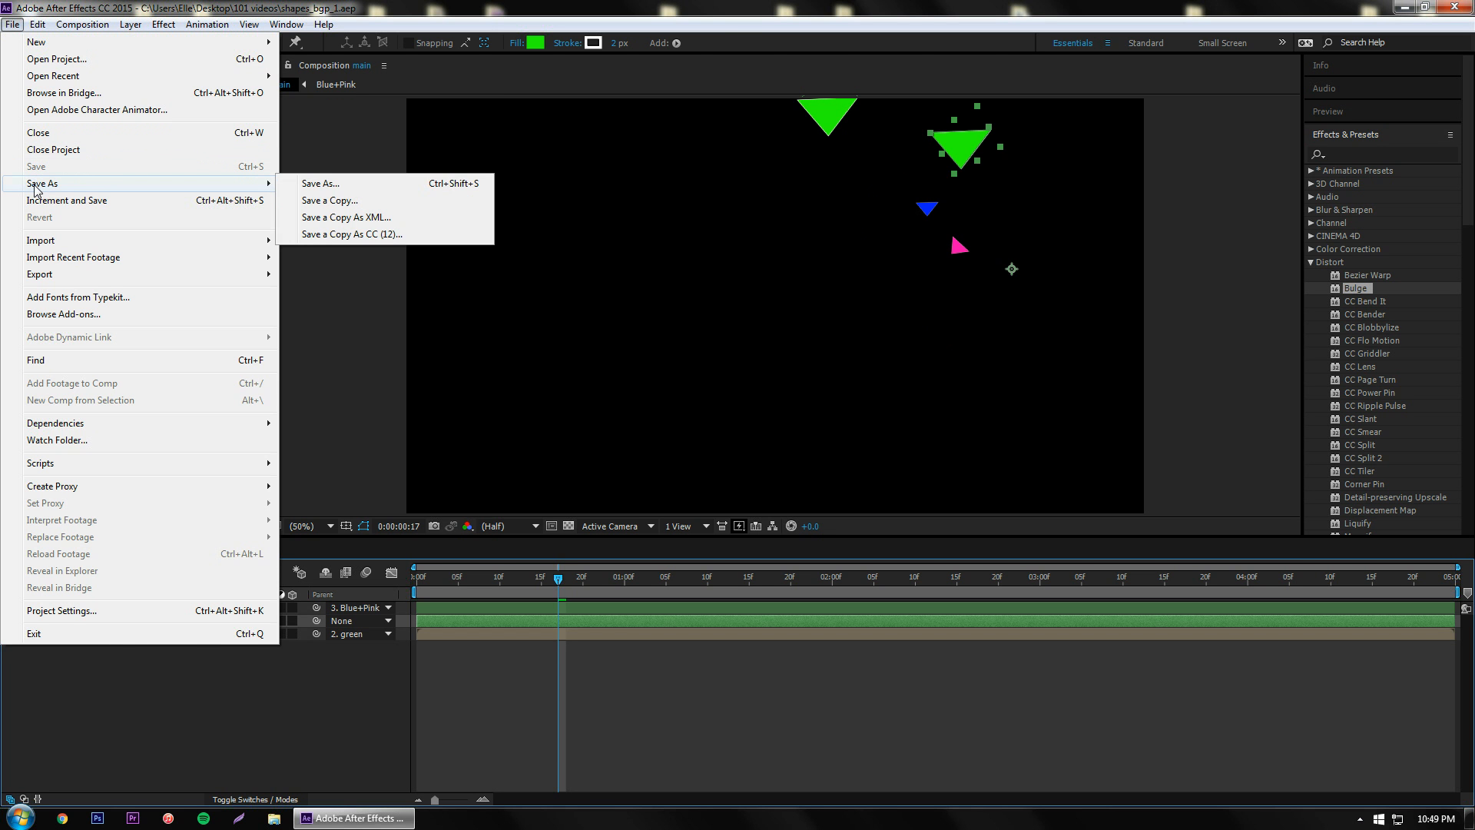
click(404, 186)
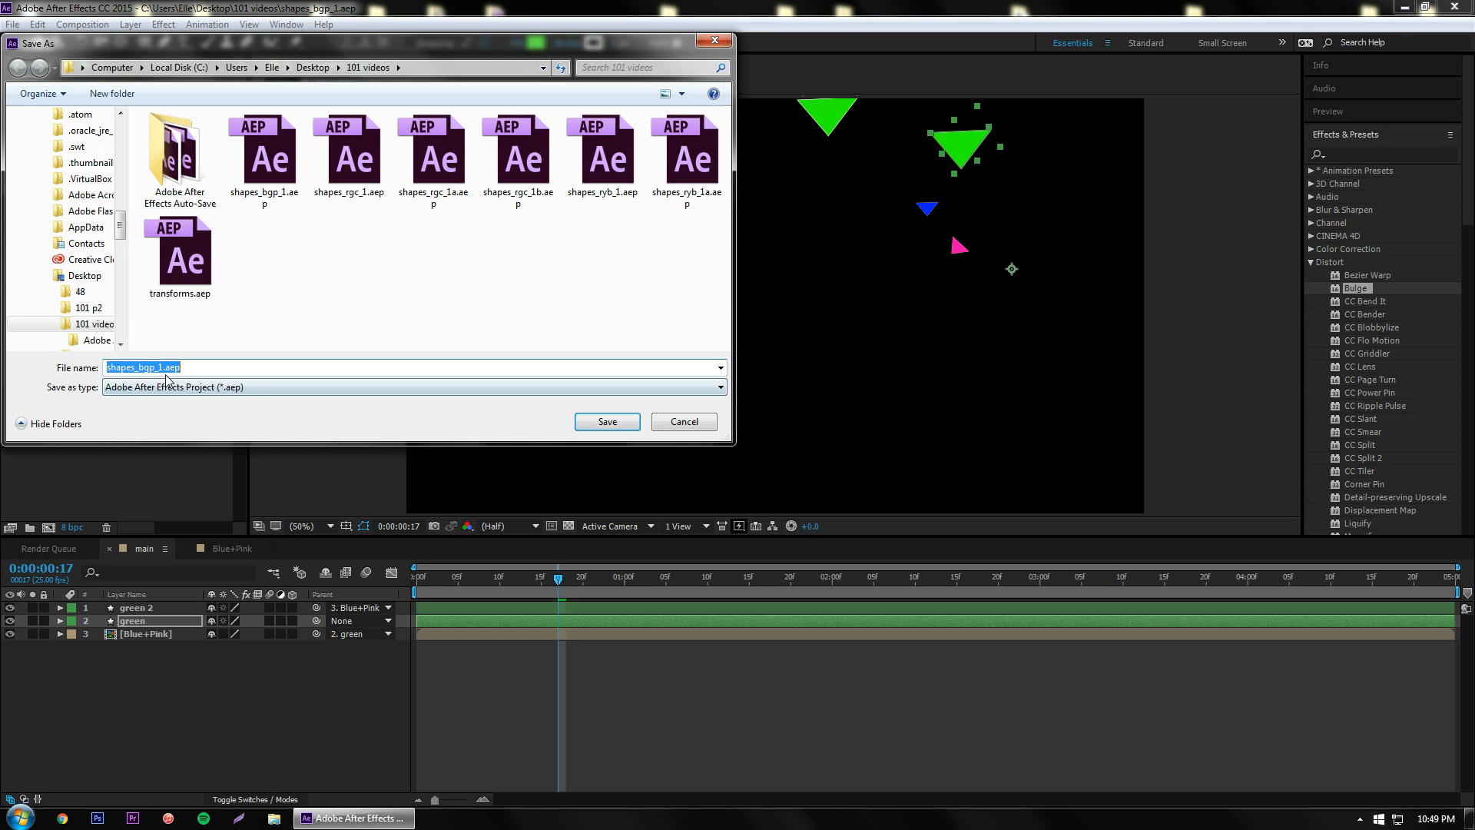
click(164, 369)
text(a)
key(BackSpace)
key(BackSpace)
text(2)
click(607, 421)
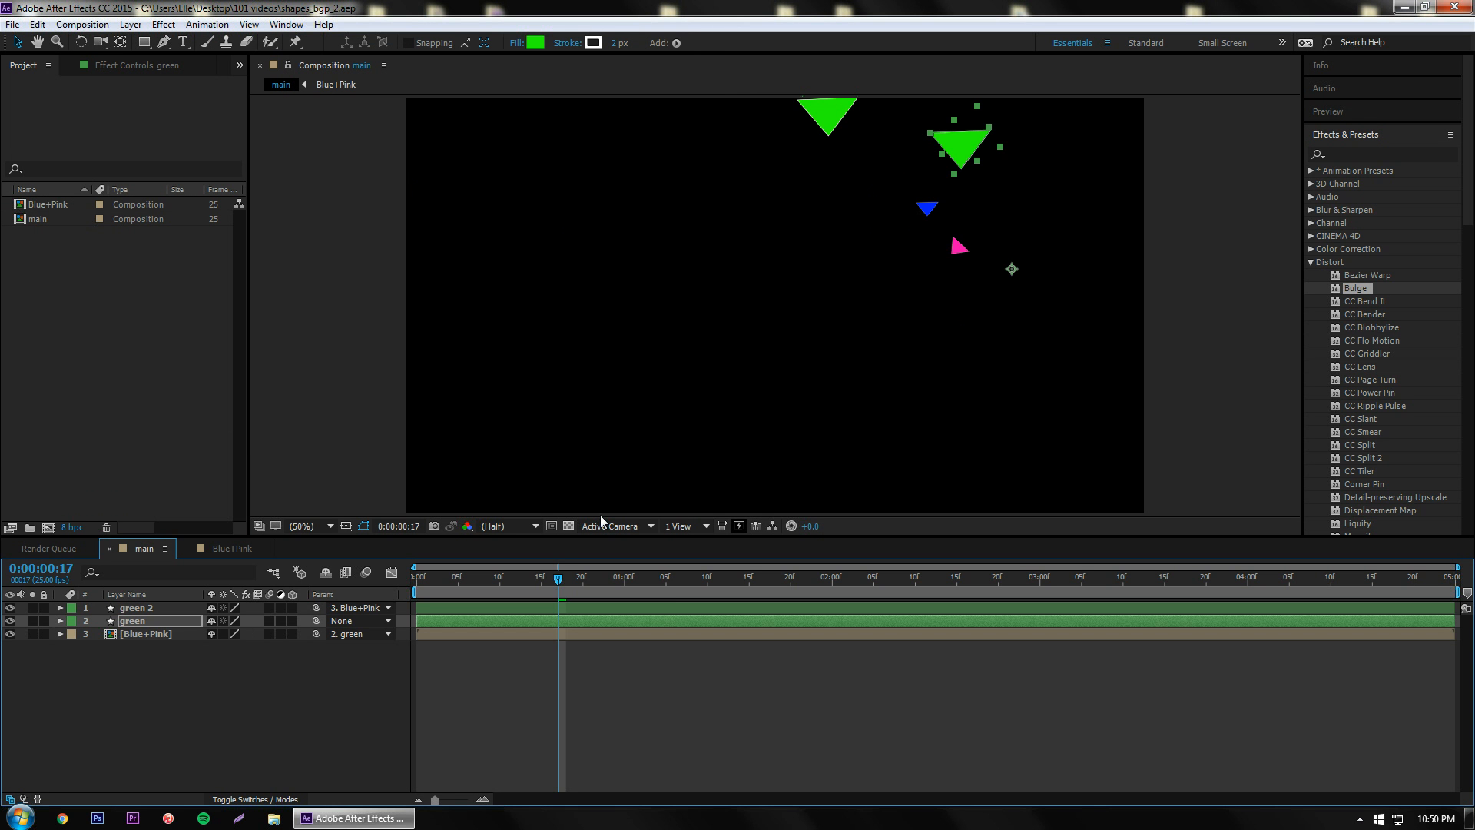